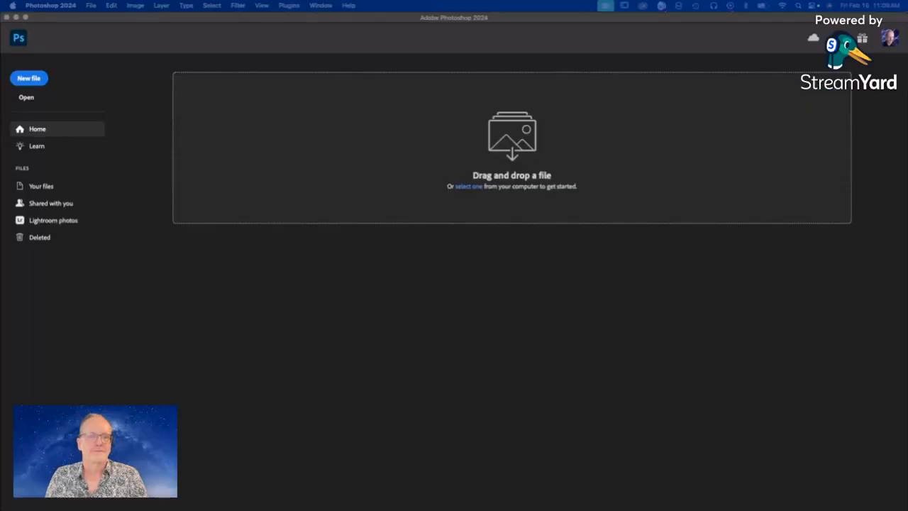
Open 07Start.psd from the Lesson07 folder
{"action": "left_click", "coordinate": [227, 361]}
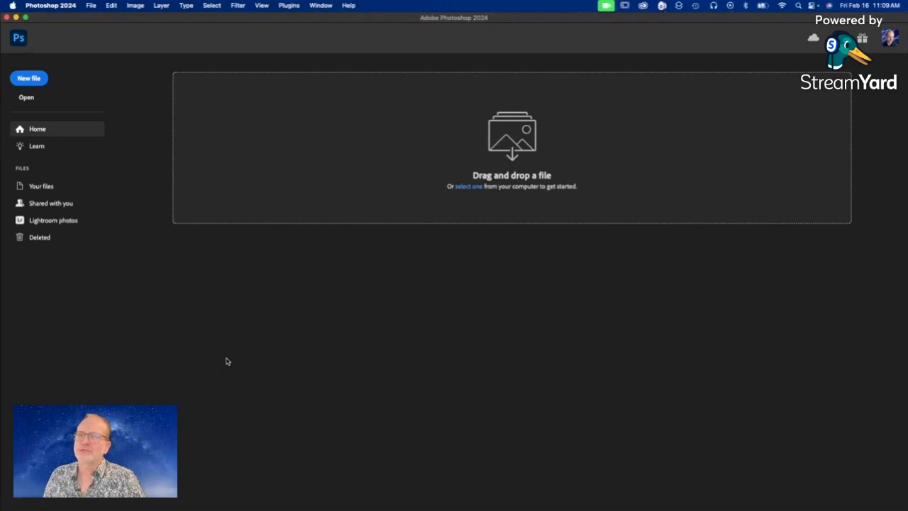
{"action": "left_click", "coordinate": [91, 5]}
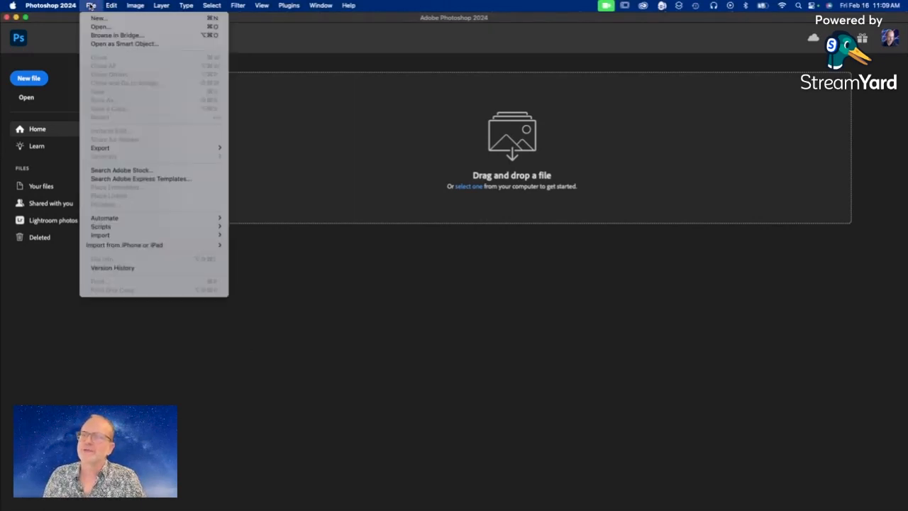
{"action": "left_click", "coordinate": [92, 26]}
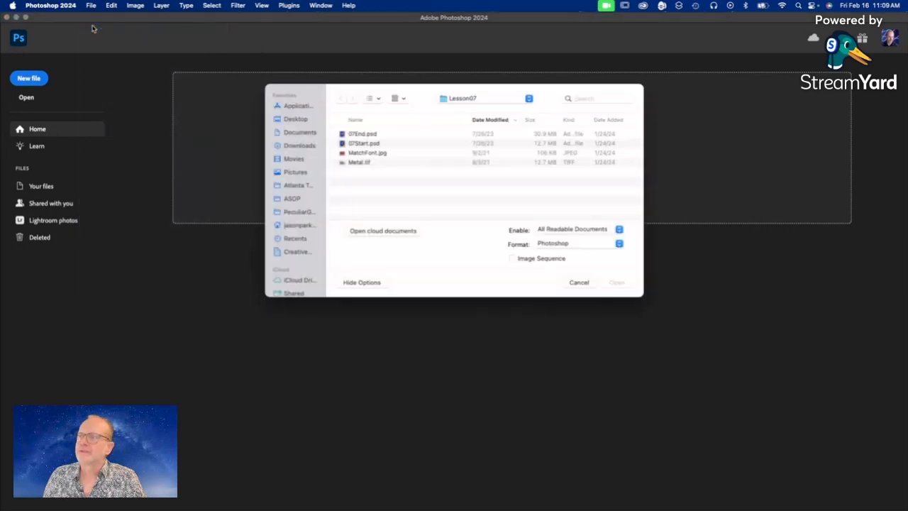
{"action": "double_click", "coordinate": [363, 144]}
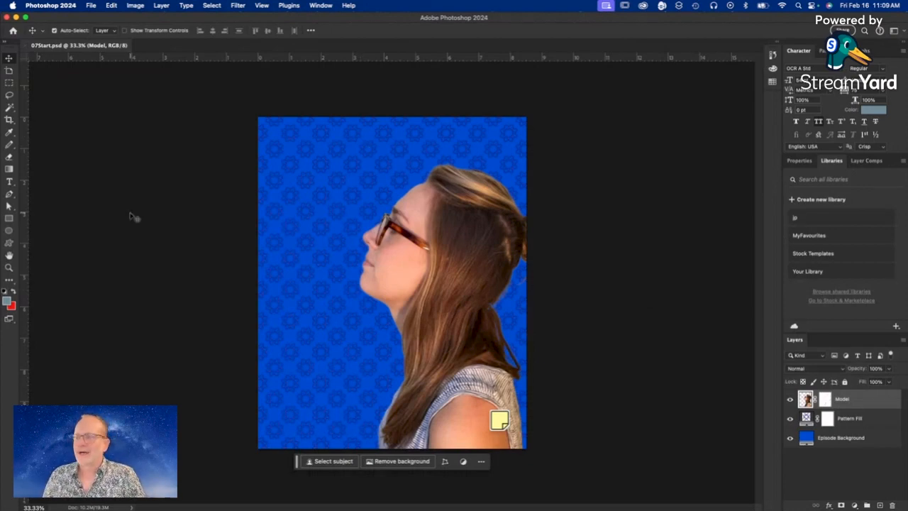
Save the document as 07Working.psd in the Lesson07 folder in Photoshop format
{"action": "left_click", "coordinate": [94, 5]}
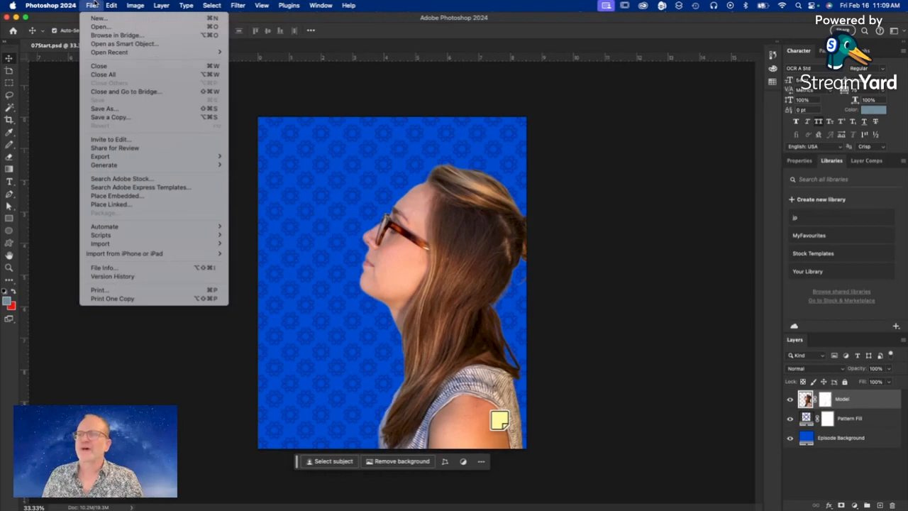
{"action": "left_click", "coordinate": [107, 109]}
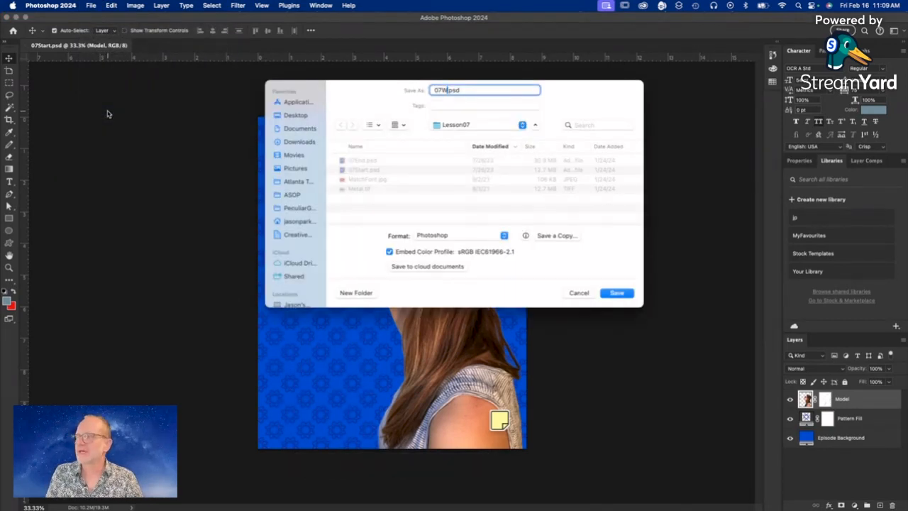
{"action": "type", "text": "Working"}
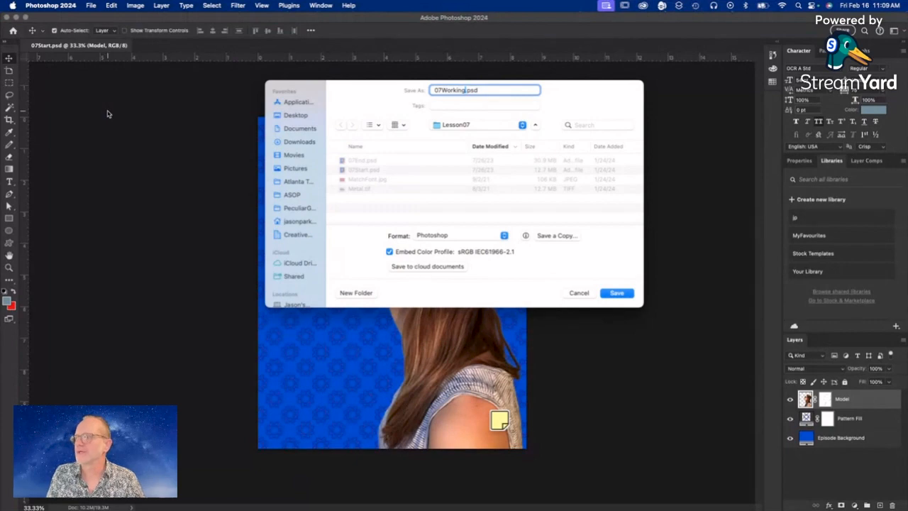
{"action": "key", "text": "Return"}
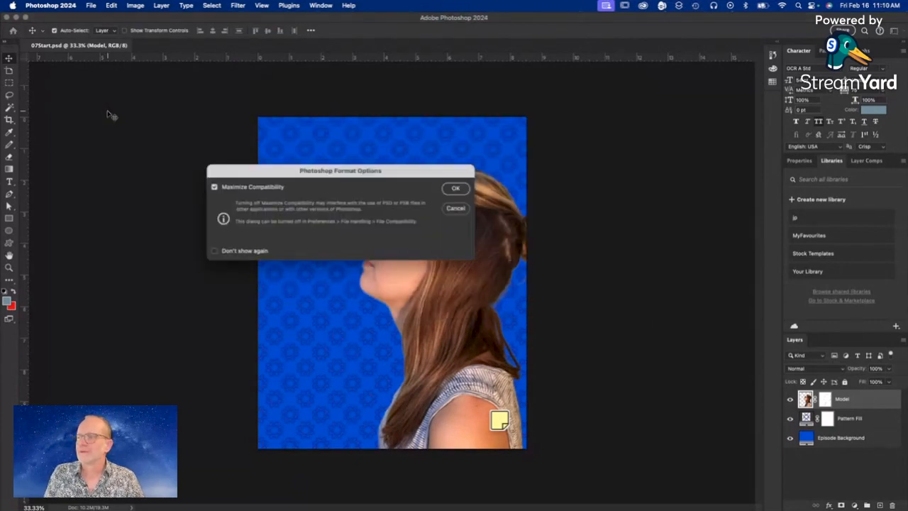
Switch to the Graphic and Web workspace
{"action": "left_click", "coordinate": [897, 32]}
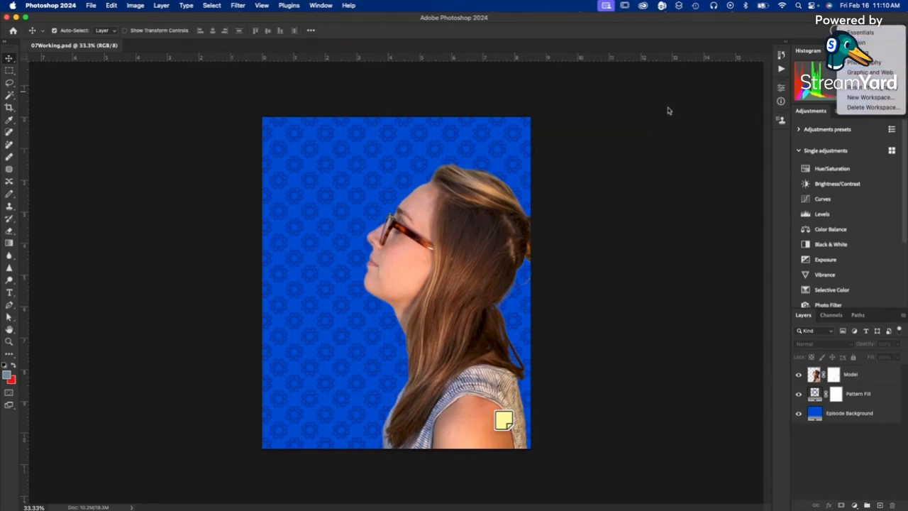
{"action": "left_click", "coordinate": [669, 275]}
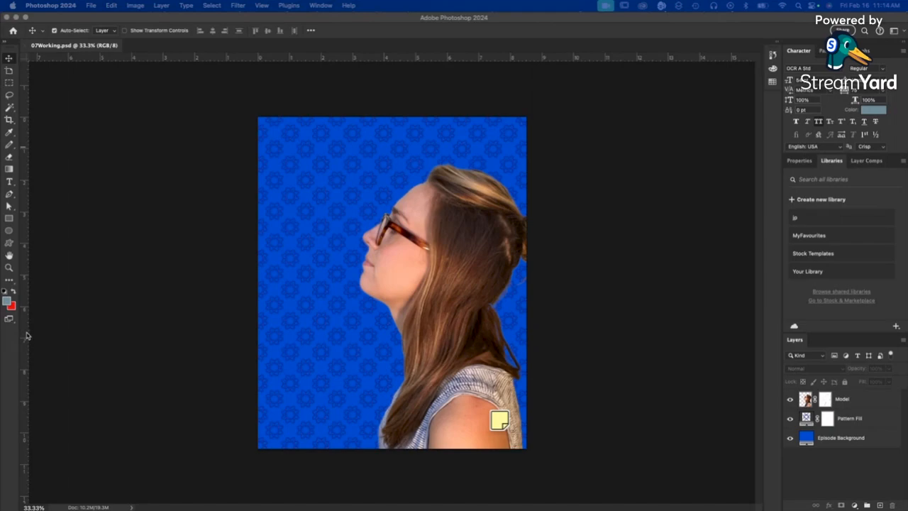
Hide the rulers around the image and show them again
{"action": "key", "text": "super+r"}
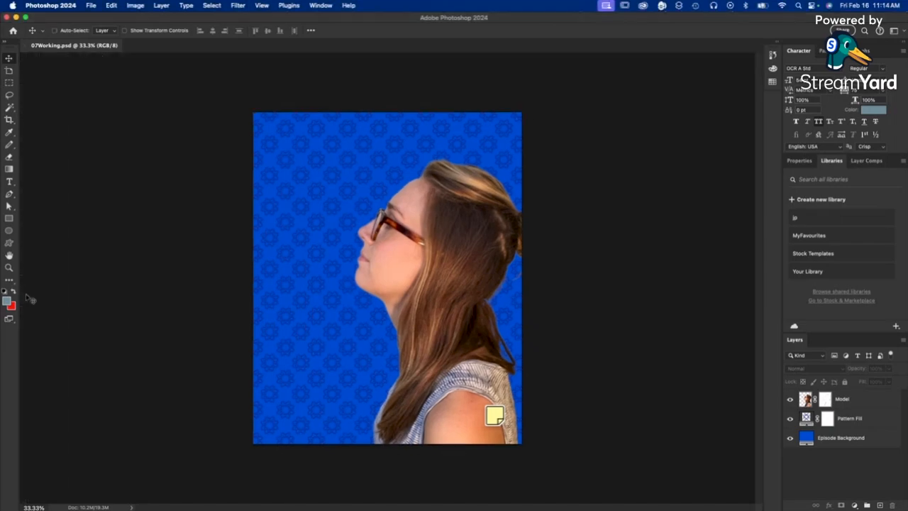
{"action": "key", "text": "super+r"}
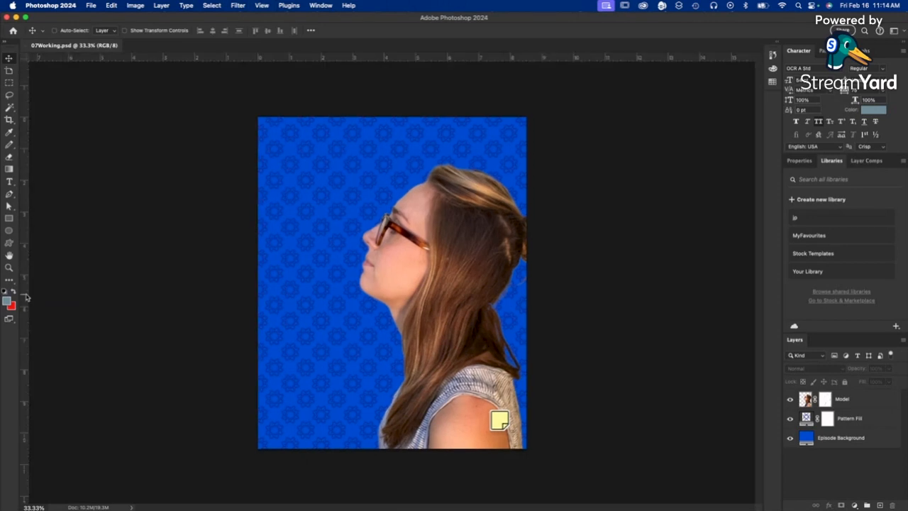
{"action": "left_click", "coordinate": [241, 5]}
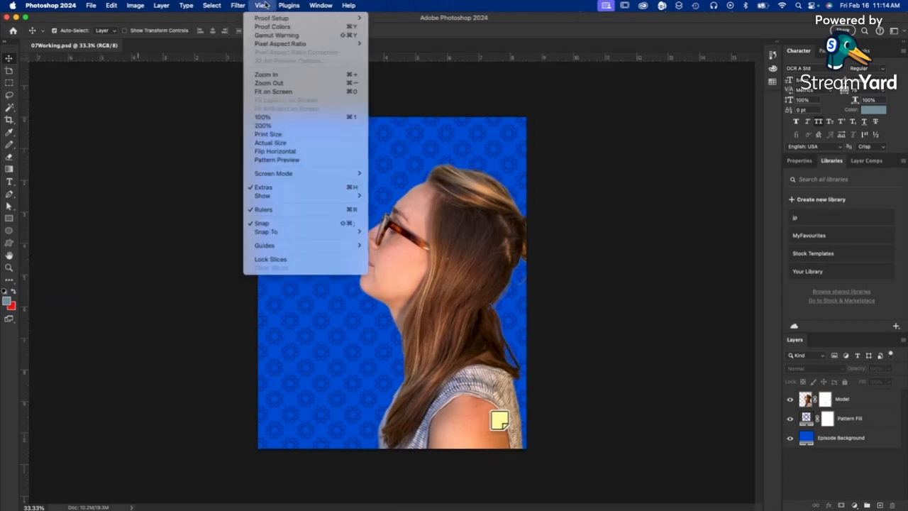
{"action": "left_click", "coordinate": [72, 182]}
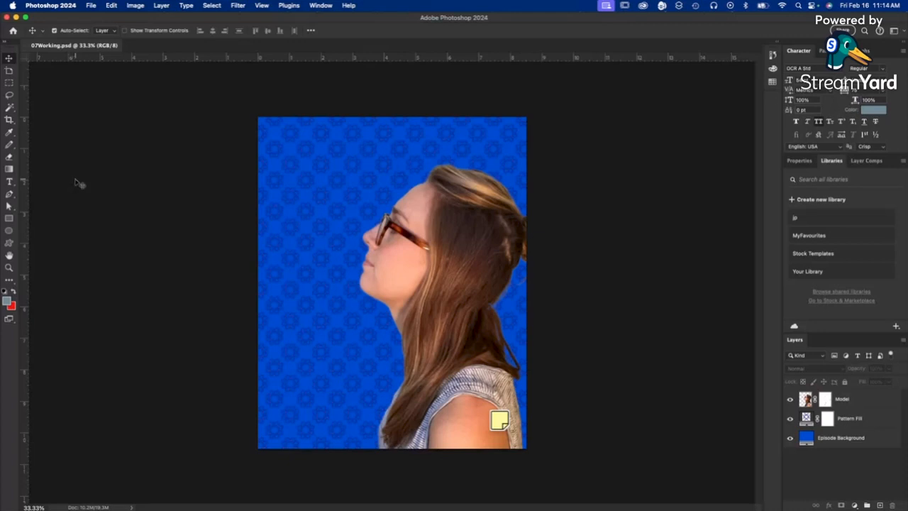
Examine the ruler and type units in the Units & Rulers preferences
{"action": "left_click", "coordinate": [57, 7]}
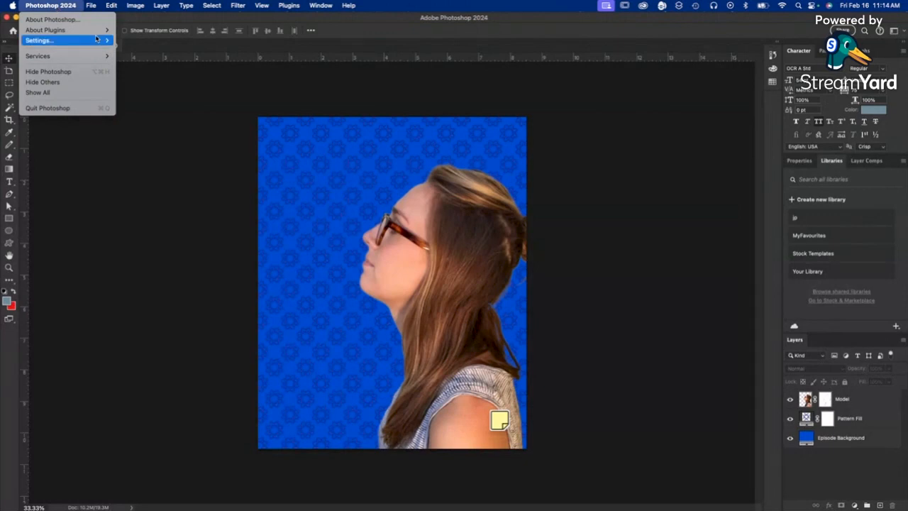
{"action": "mouse_move", "coordinate": [95, 39]}
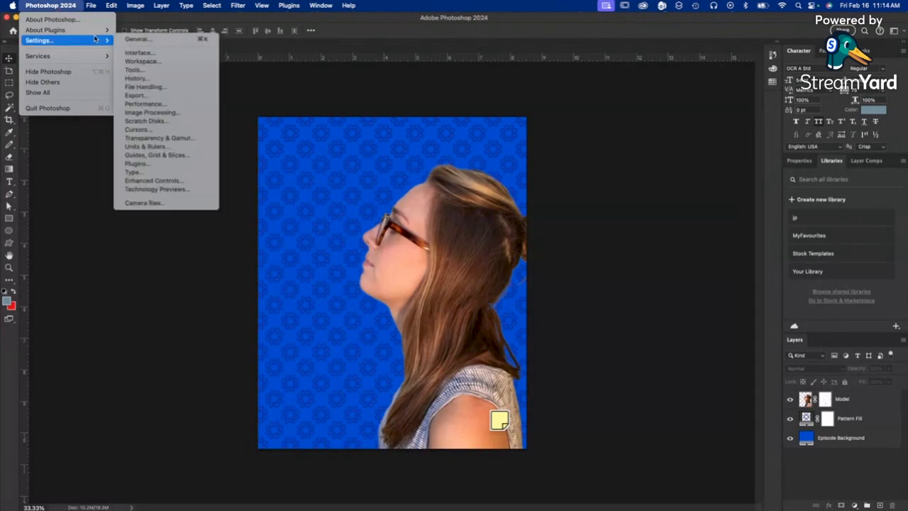
{"action": "left_click", "coordinate": [142, 146]}
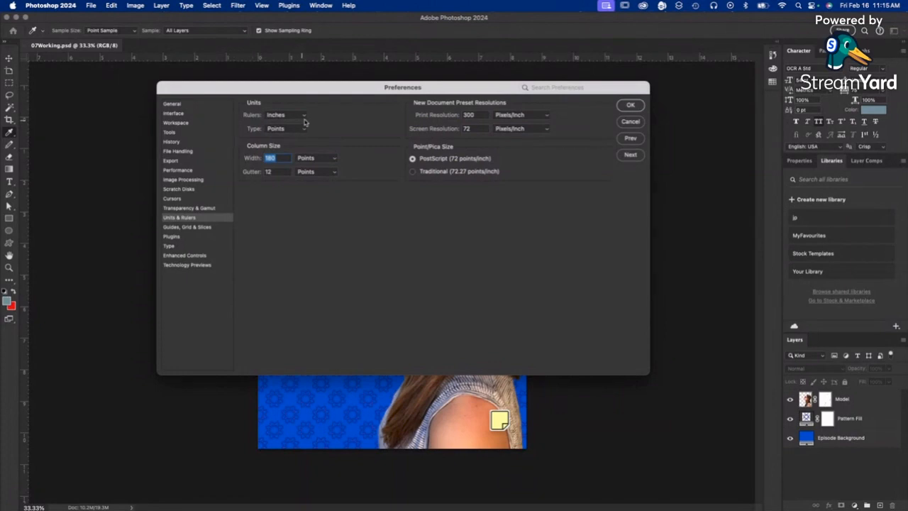
{"action": "left_click", "coordinate": [630, 105]}
{"action": "key", "text": "v"}
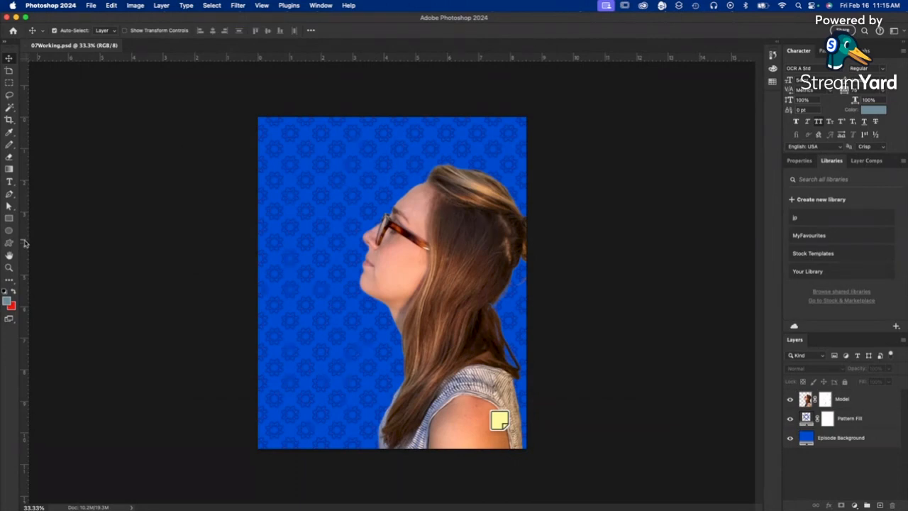
Place a vertical guide at the horizontal centre of the image, keeping inches as the ruler unit
{"action": "left_click_drag", "start_coordinate": [24, 244], "coordinate": [392, 262]}
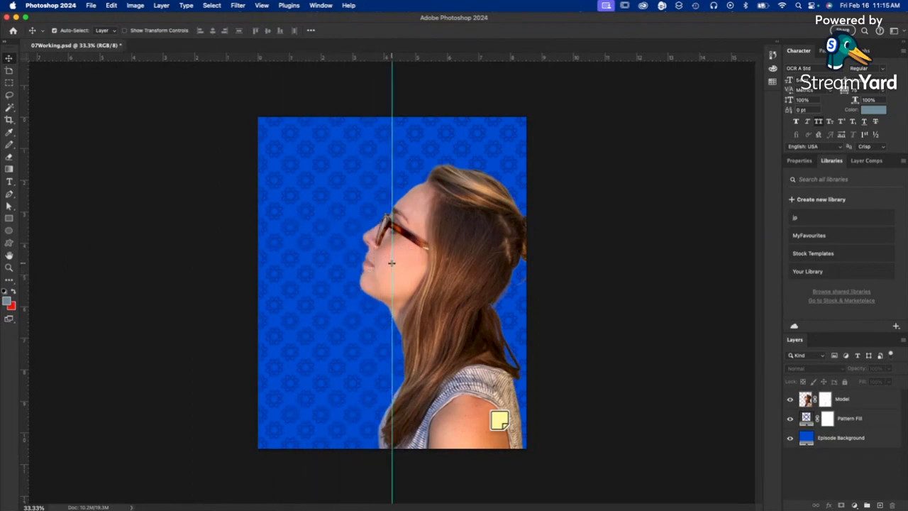
{"action": "left_click_drag", "start_coordinate": [25, 255], "coordinate": [389, 270]}
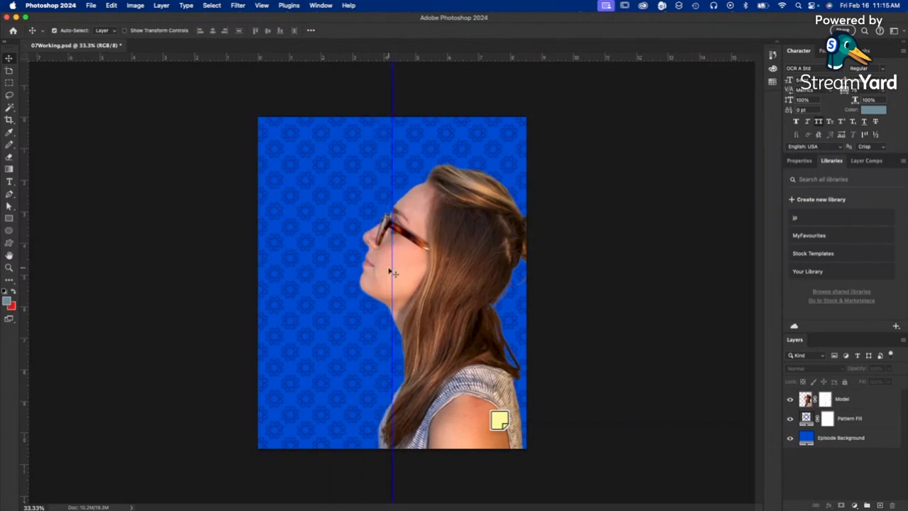
{"action": "right_click", "coordinate": [25, 199]}
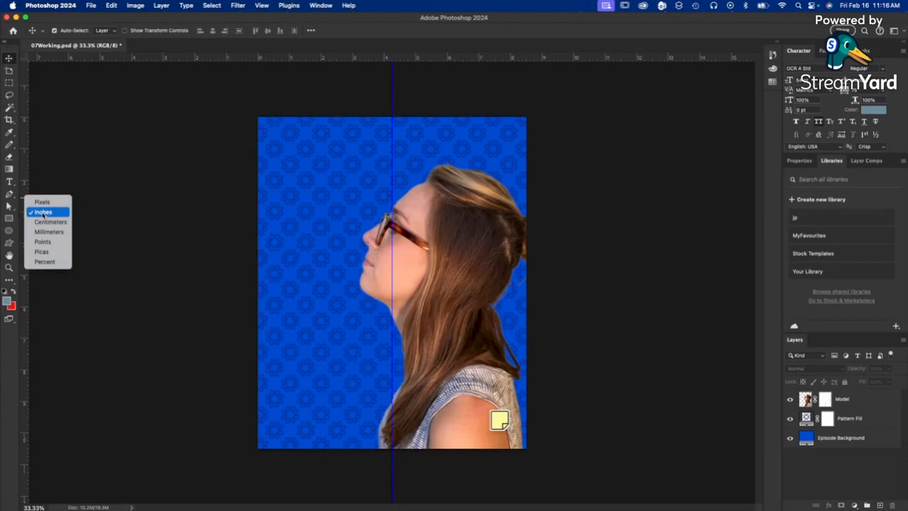
{"action": "left_click", "coordinate": [43, 213]}
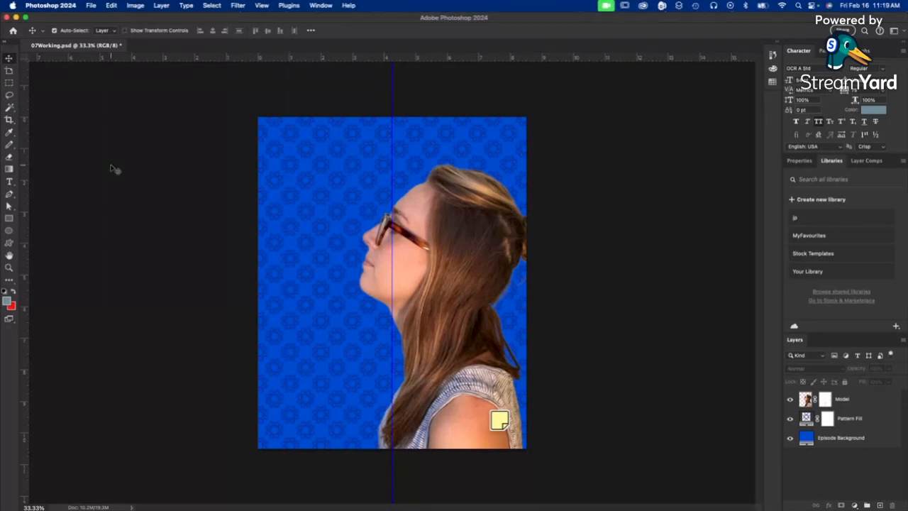
Select the Pattern Fill layer and set the Type tool to Times New Roman, 115 pt, with reduced tracking
{"action": "left_click", "coordinate": [847, 421]}
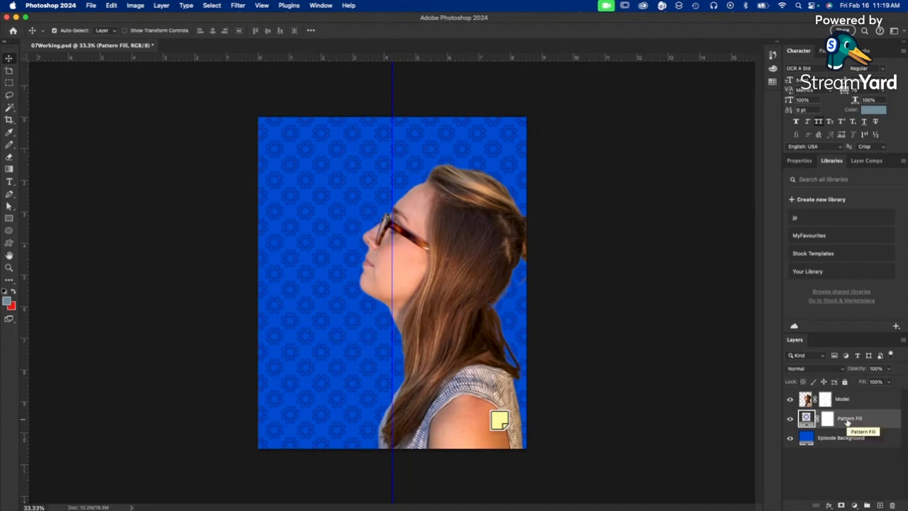
{"action": "key", "text": "t"}
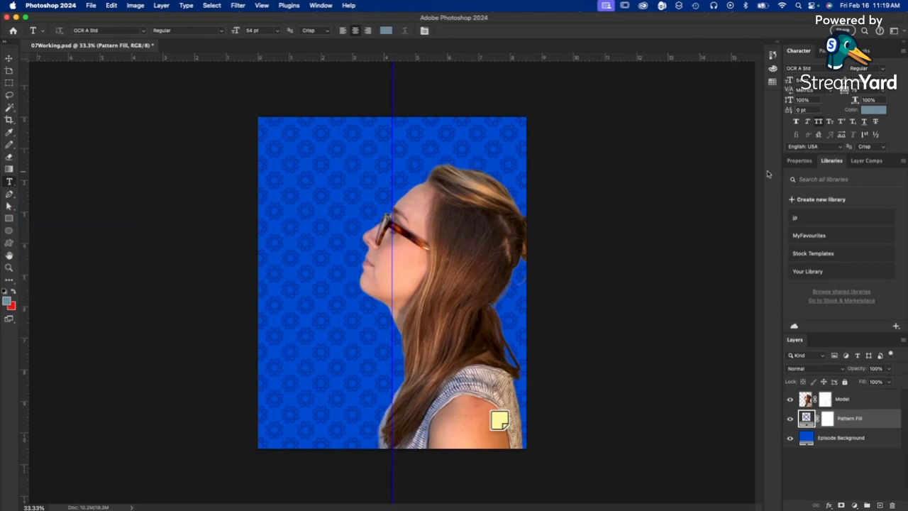
{"action": "left_click", "coordinate": [842, 71]}
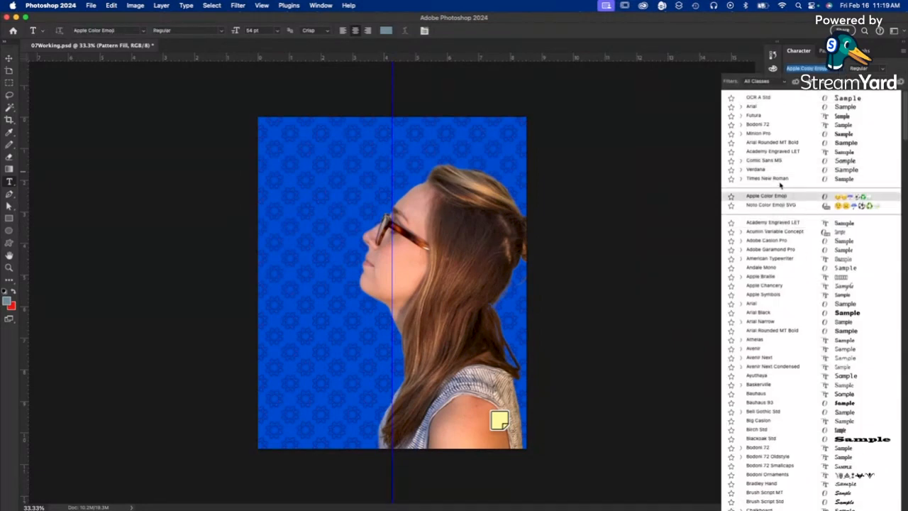
{"action": "left_click", "coordinate": [775, 183]}
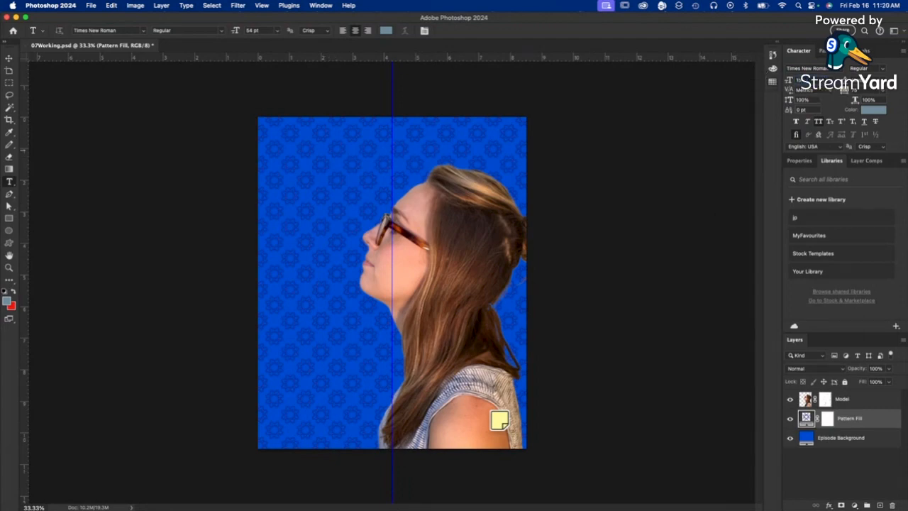
{"action": "type", "text": "115"}
{"action": "key", "text": "Return"}
{"action": "left_click", "coordinate": [825, 51]}
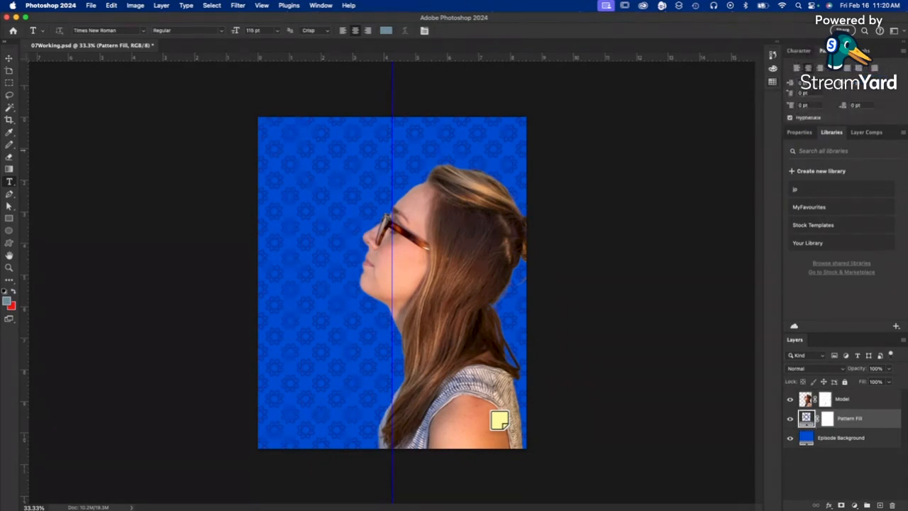
{"action": "left_click", "coordinate": [805, 52]}
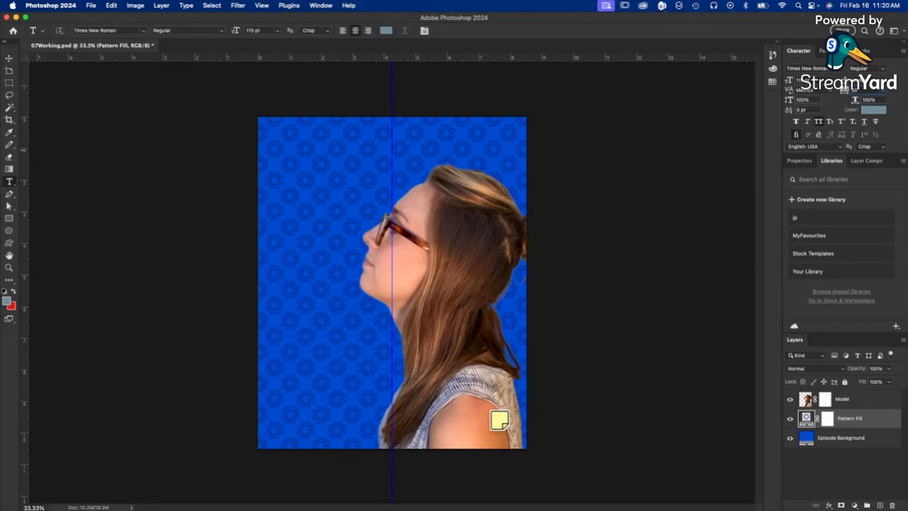
{"action": "left_click", "coordinate": [833, 95]}
Add the title TYPECAST across the top of the image, centred on the vertical guide
{"action": "left_click", "coordinate": [393, 149]}
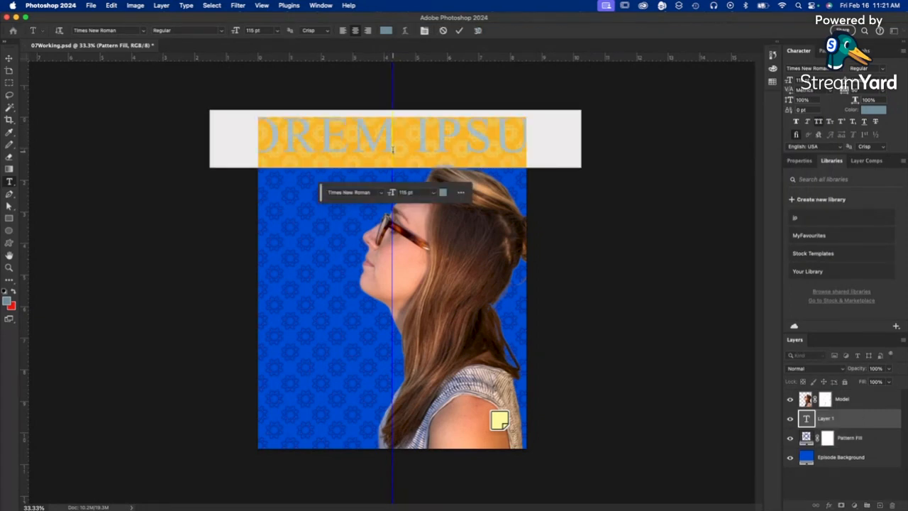
{"action": "type", "text": "TYPECAST"}
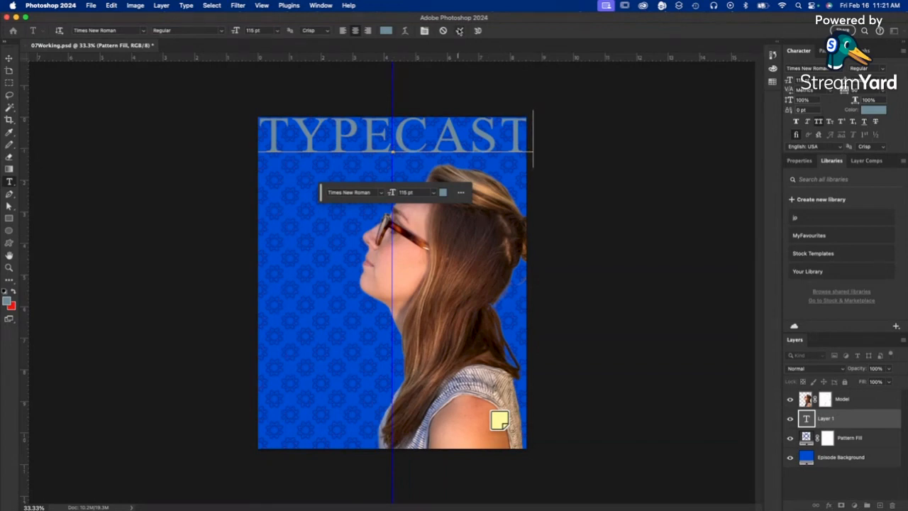
{"action": "left_click", "coordinate": [625, 219]}
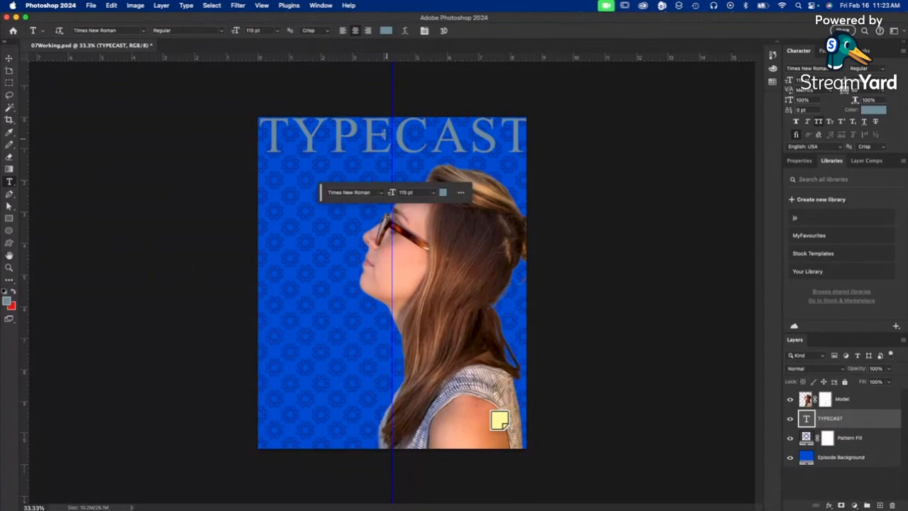
Change the font of the TYPECAST title to Adobe Garamond Pro
{"action": "double_click", "coordinate": [381, 133]}
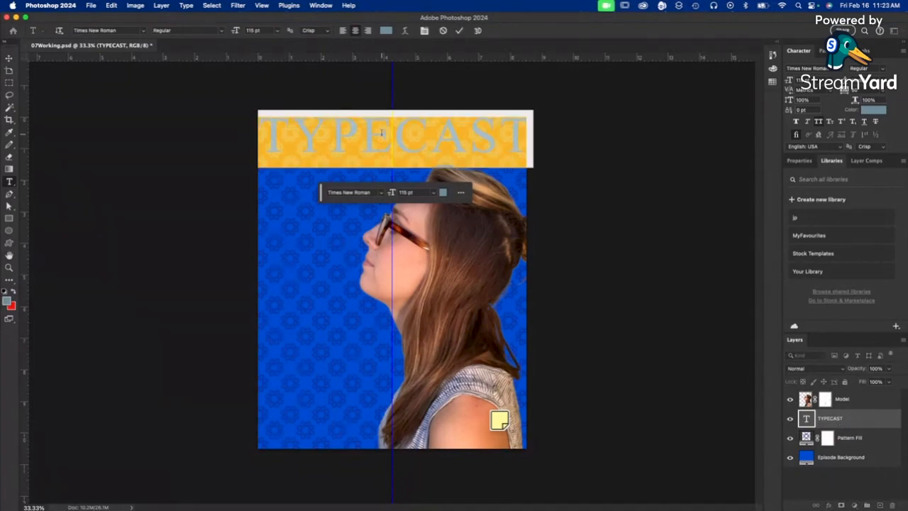
{"action": "left_click", "coordinate": [379, 192]}
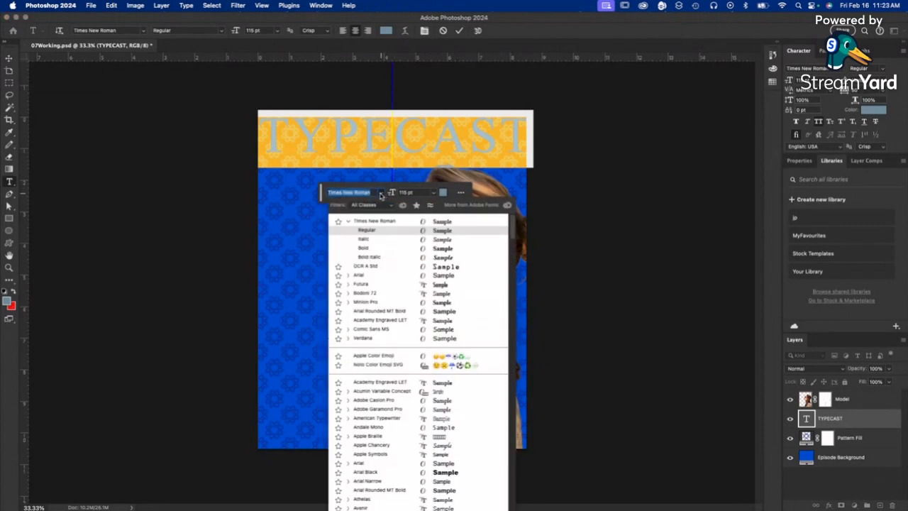
{"action": "left_click", "coordinate": [383, 194]}
{"action": "left_click", "coordinate": [382, 195]}
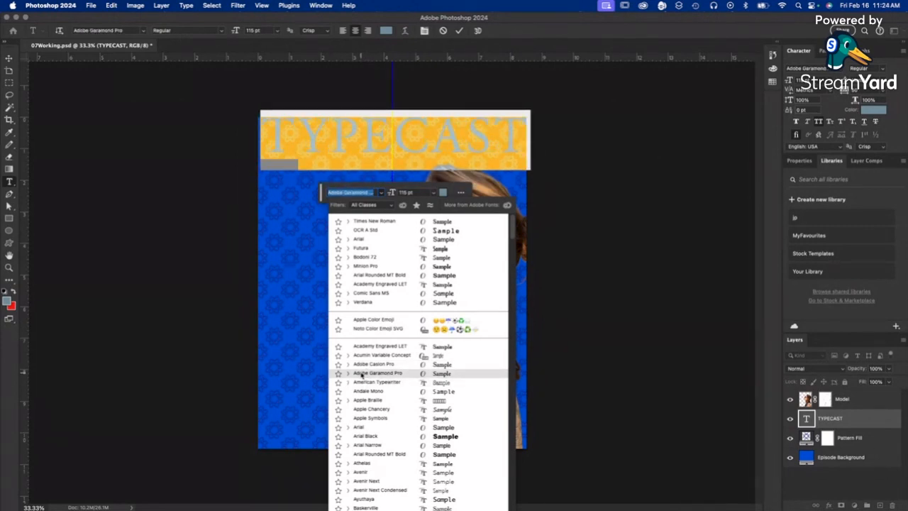
{"action": "left_click", "coordinate": [362, 374]}
{"action": "left_click", "coordinate": [459, 31]}
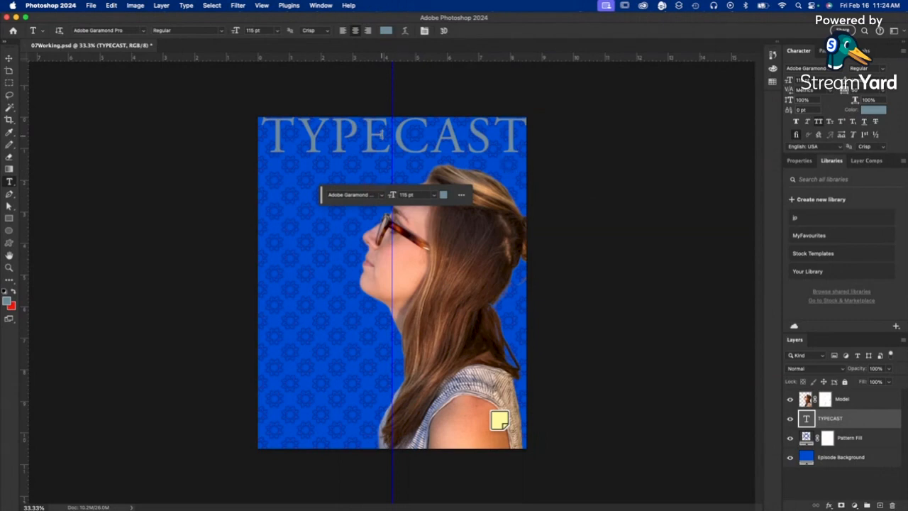
Select all of the TYPECAST title text and reset its colour to the default black
{"action": "double_click", "coordinate": [382, 135]}
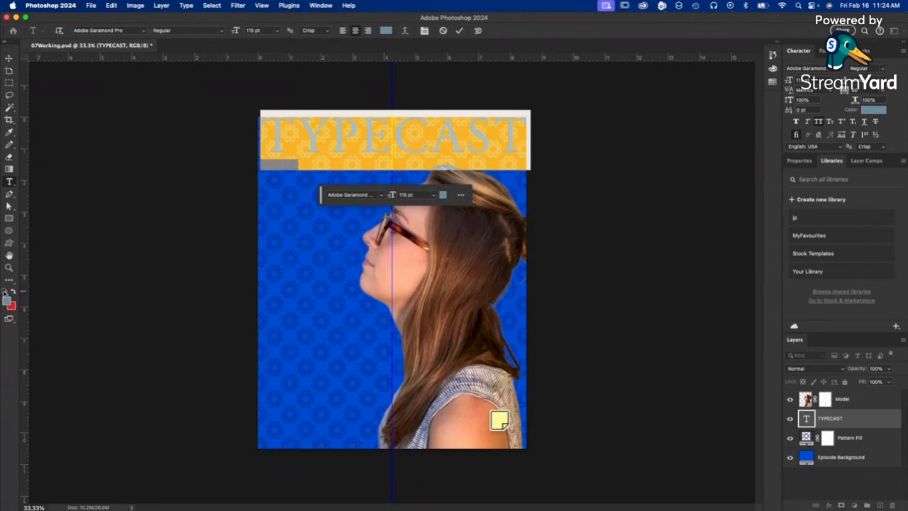
{"action": "left_click", "coordinate": [6, 292]}
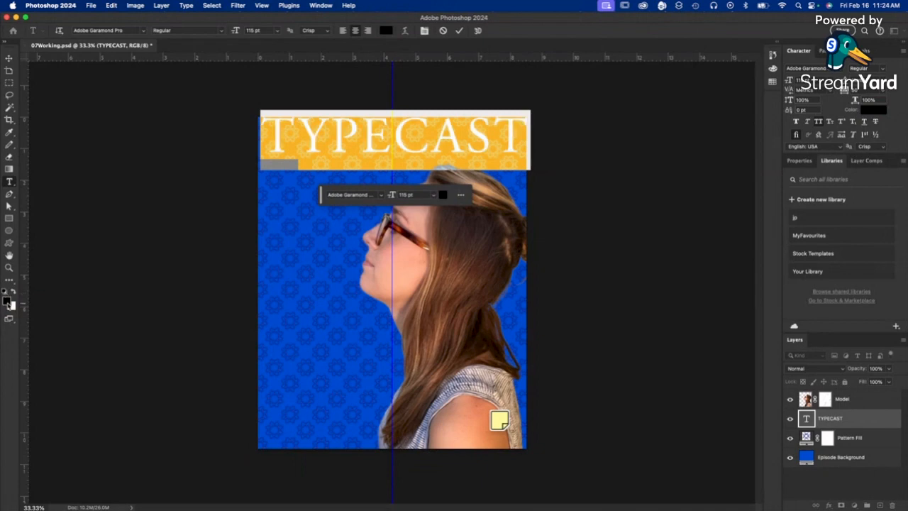
{"action": "left_click", "coordinate": [440, 79]}
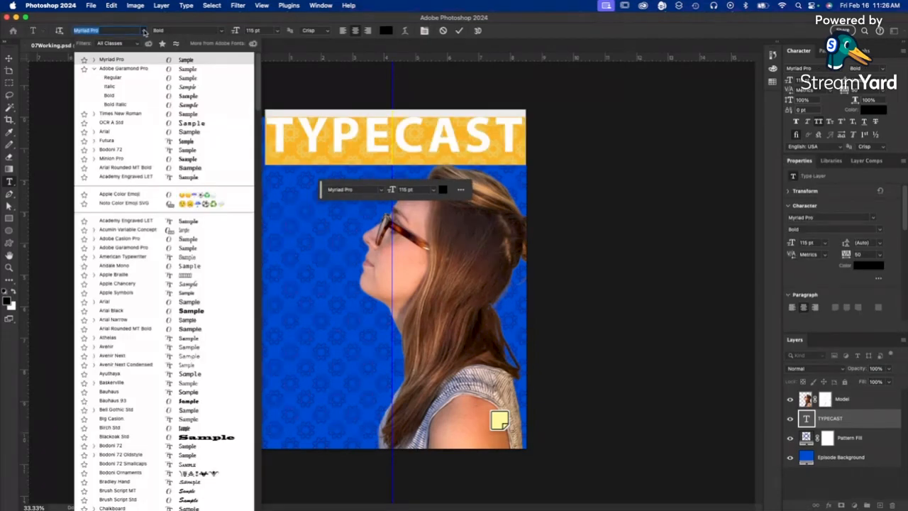
Set the TYPECAST title to Myriad Pro Bold and move the contextual task bar off the image
{"action": "left_click", "coordinate": [144, 31]}
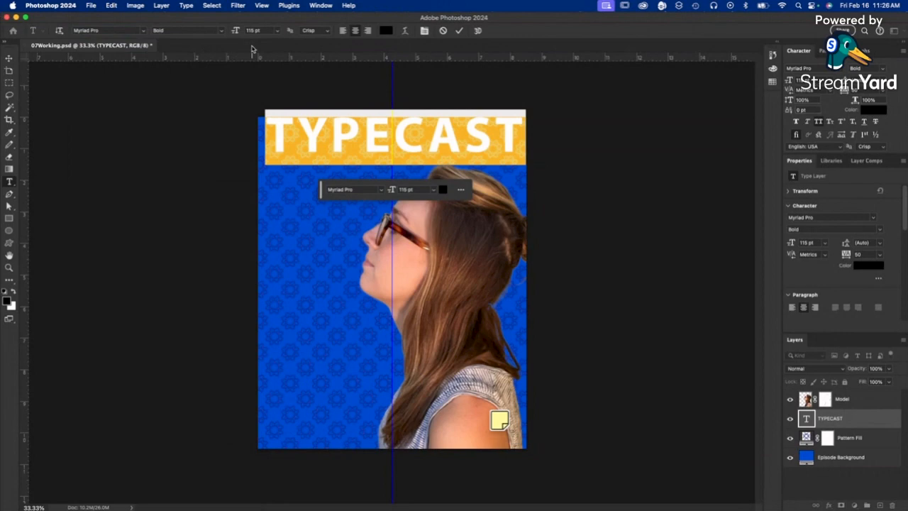
{"action": "left_click", "coordinate": [222, 31]}
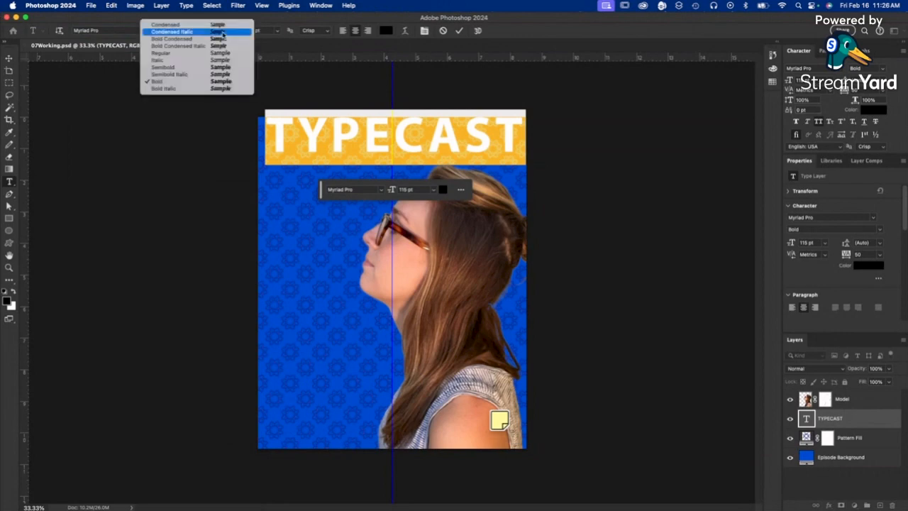
{"action": "left_click", "coordinate": [203, 82]}
{"action": "left_click_drag", "start_coordinate": [321, 190], "coordinate": [76, 236]}
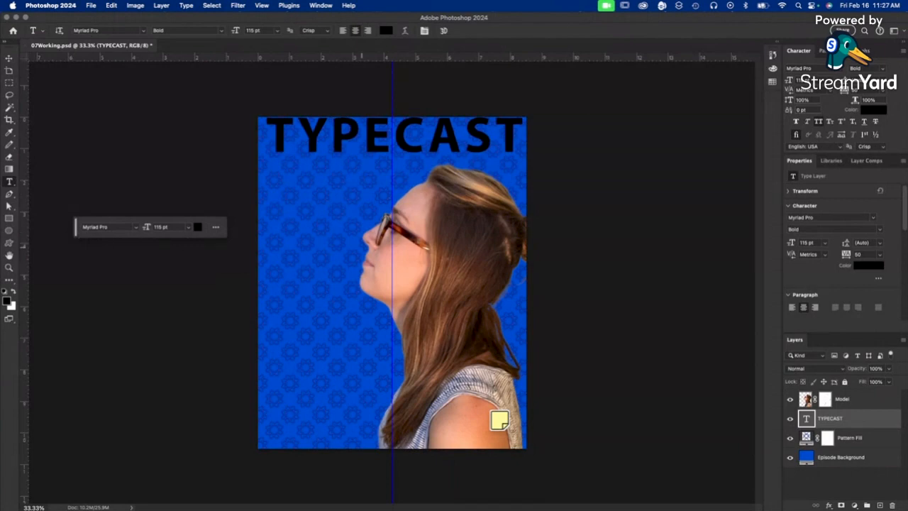
Move the TYPECAST title slightly down from the image's upper edge, just above the model's head, and deselect it
{"action": "key", "text": "v"}
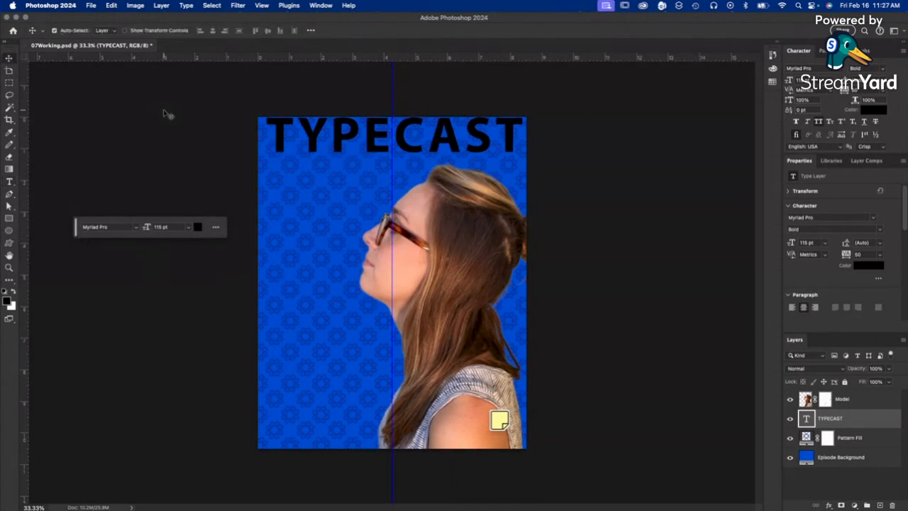
{"action": "left_click_drag", "start_coordinate": [356, 142], "coordinate": [354, 151]}
{"action": "left_click", "coordinate": [586, 198]}
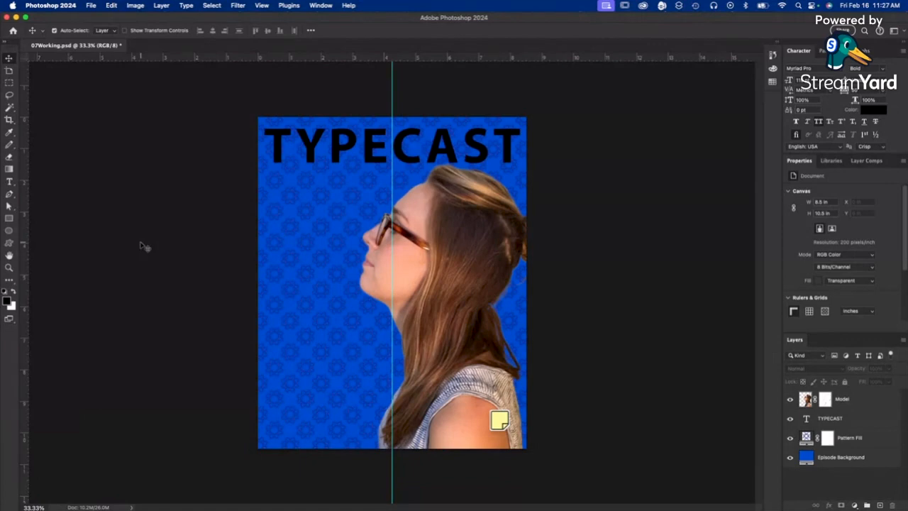
Place Metal.tif from the Lesson07 folder as an embedded image and align it with the image's upper edge, covering the title
{"action": "left_click", "coordinate": [91, 6]}
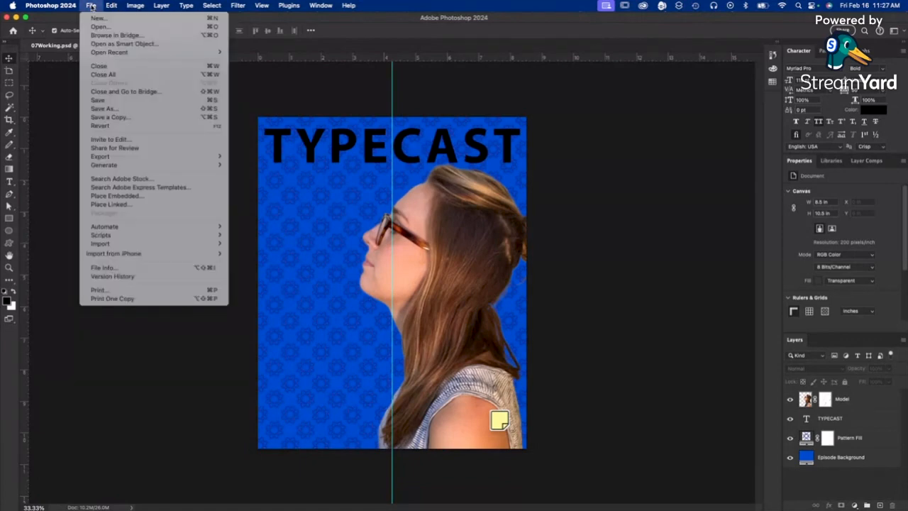
{"action": "left_click", "coordinate": [133, 196]}
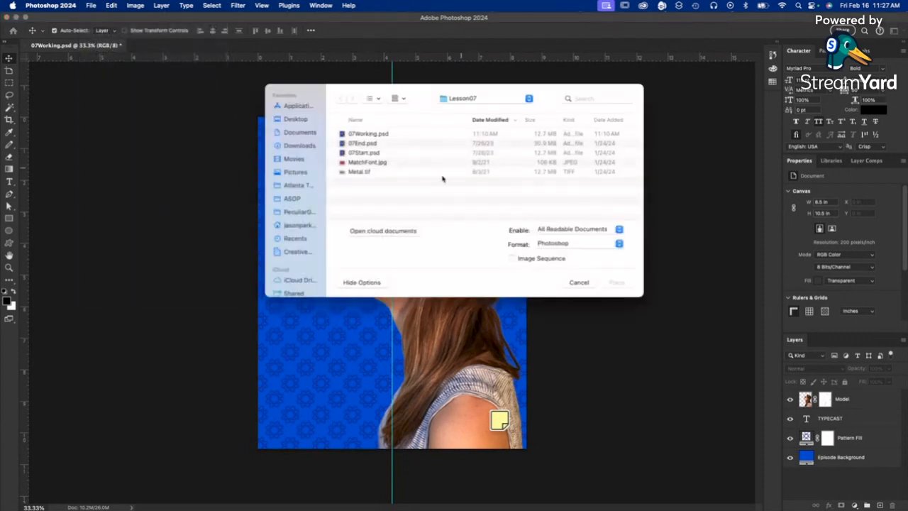
{"action": "double_click", "coordinate": [362, 173]}
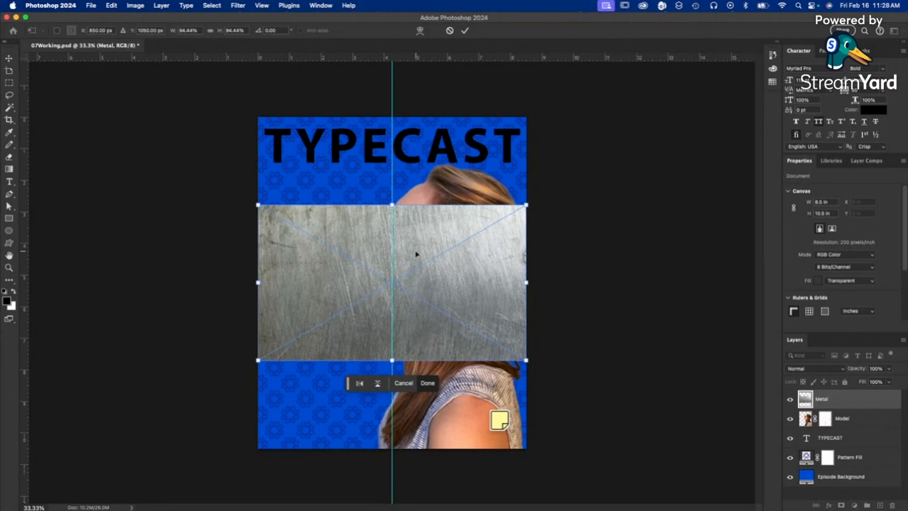
{"action": "left_click_drag", "start_coordinate": [417, 254], "coordinate": [416, 167]}
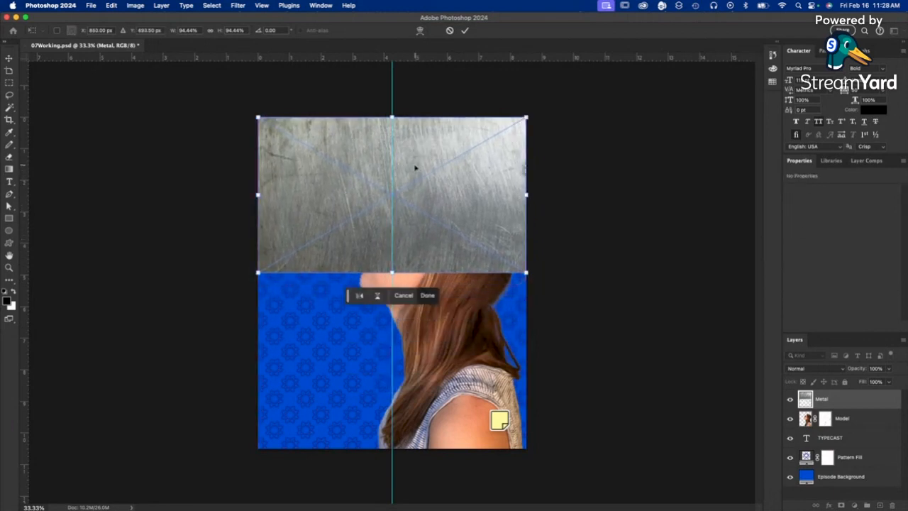
{"action": "key", "text": "Return"}
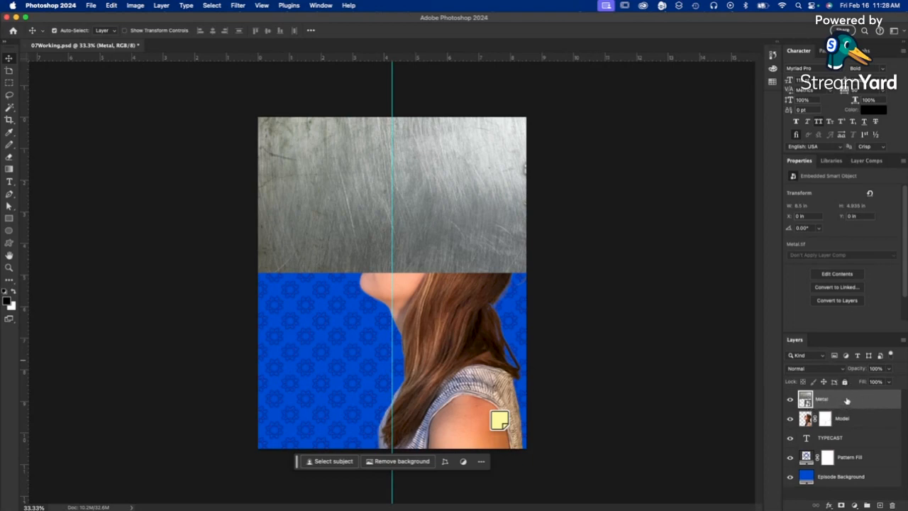
Move the Metal layer directly above TYPECAST and clip it to the title, undoing and recreating the clipping mask once
{"action": "left_click_drag", "start_coordinate": [847, 401], "coordinate": [845, 426]}
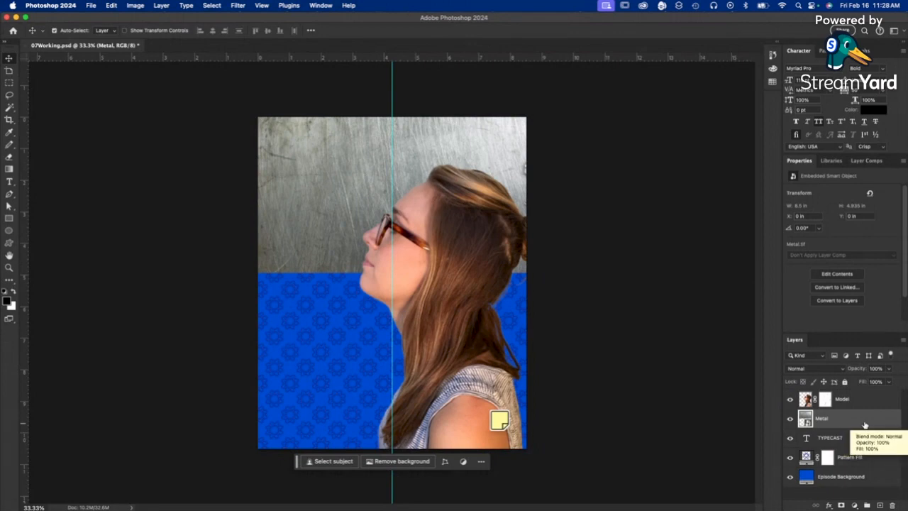
{"action": "right_click", "coordinate": [864, 425]}
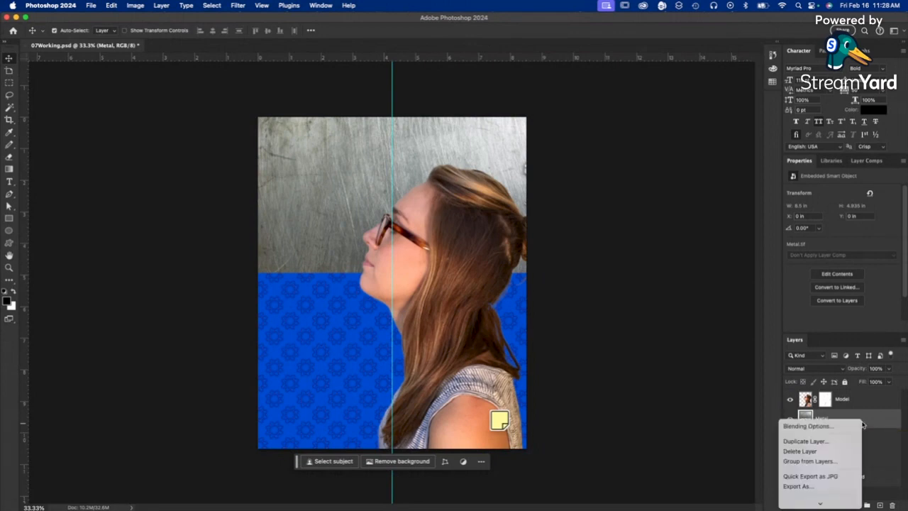
{"action": "mouse_move", "coordinate": [793, 504]}
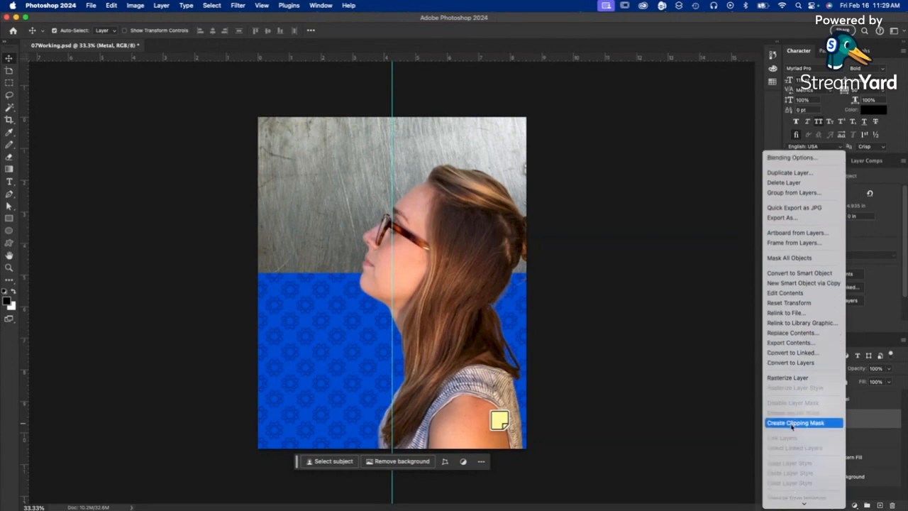
{"action": "left_click", "coordinate": [792, 423]}
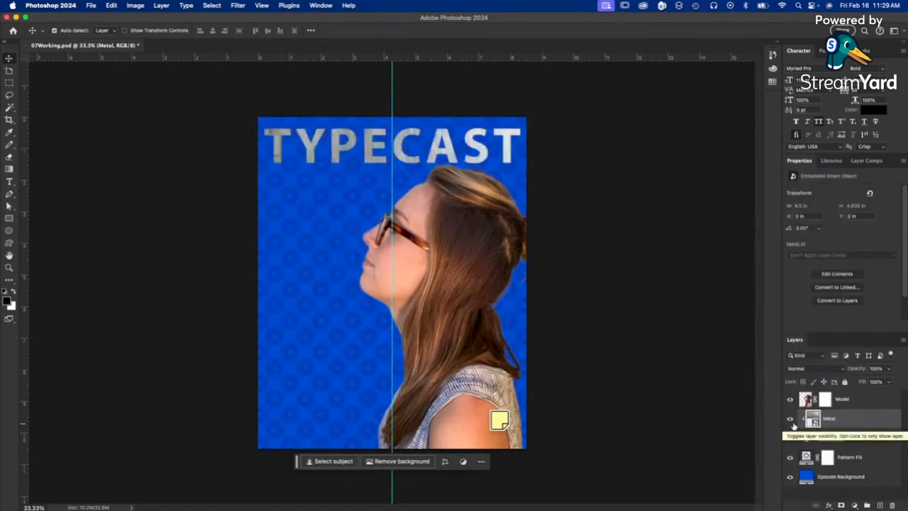
{"action": "key", "text": "super+z"}
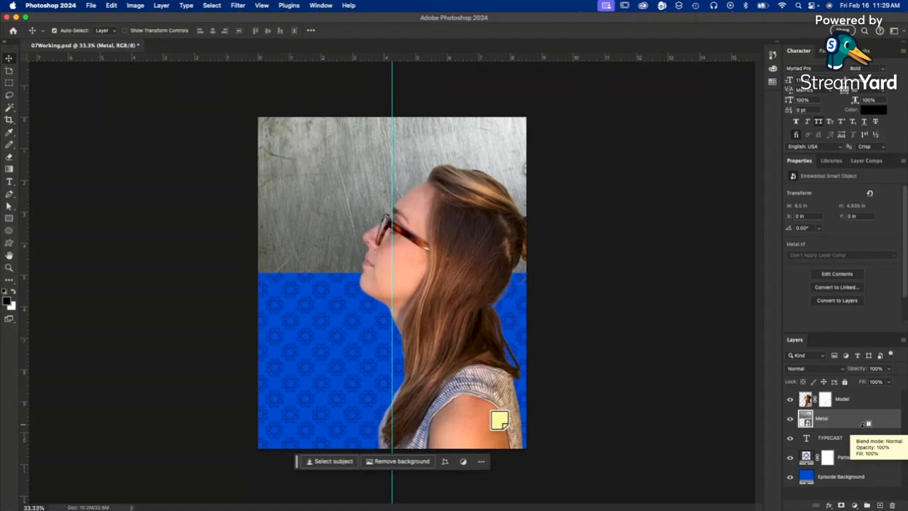
{"action": "left_click", "coordinate": [862, 425], "text": "alt"}
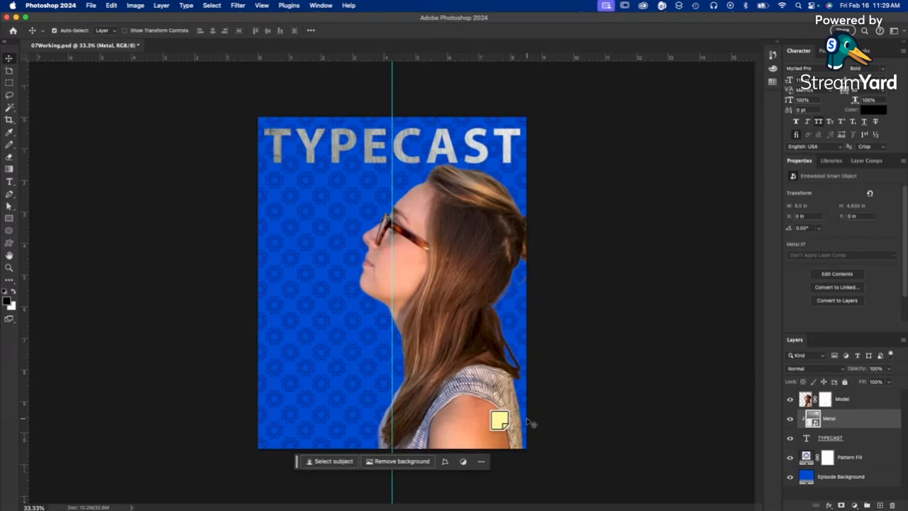
Add an Inner Shadow effect to the TYPECAST text layer with 48% opacity
{"action": "left_click", "coordinate": [861, 439]}
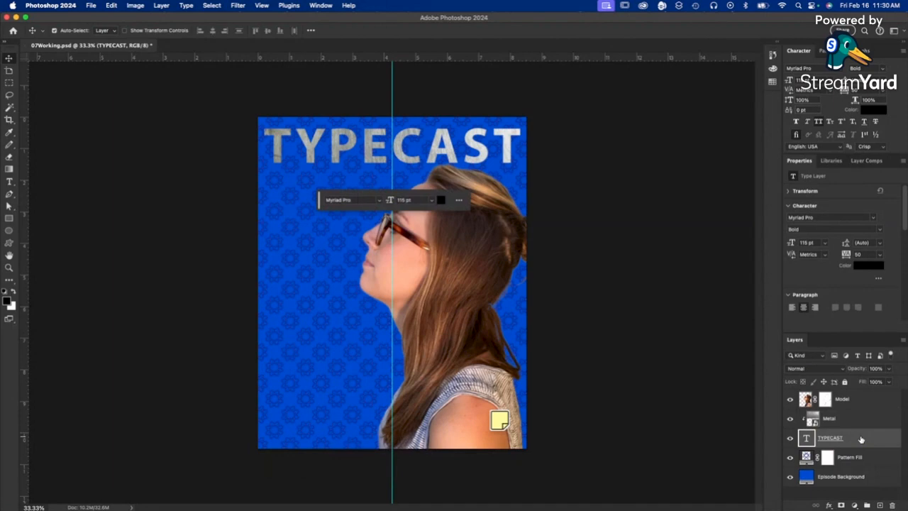
{"action": "left_click", "coordinate": [828, 505]}
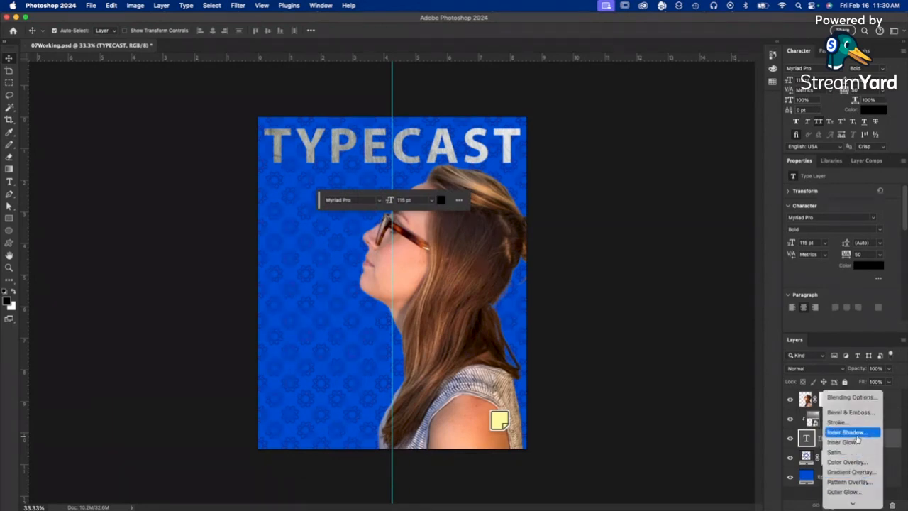
{"action": "left_click", "coordinate": [856, 433]}
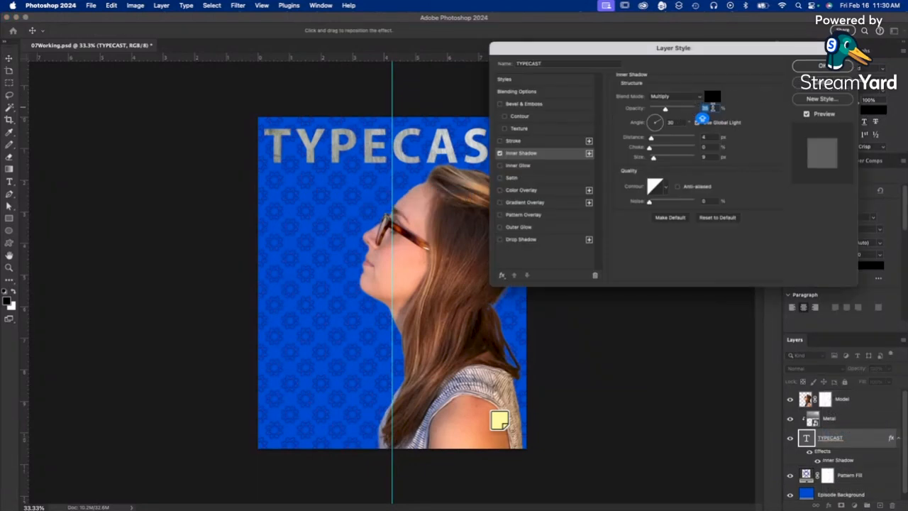
{"action": "type", "text": "48"}
{"action": "key", "text": "Tab"}
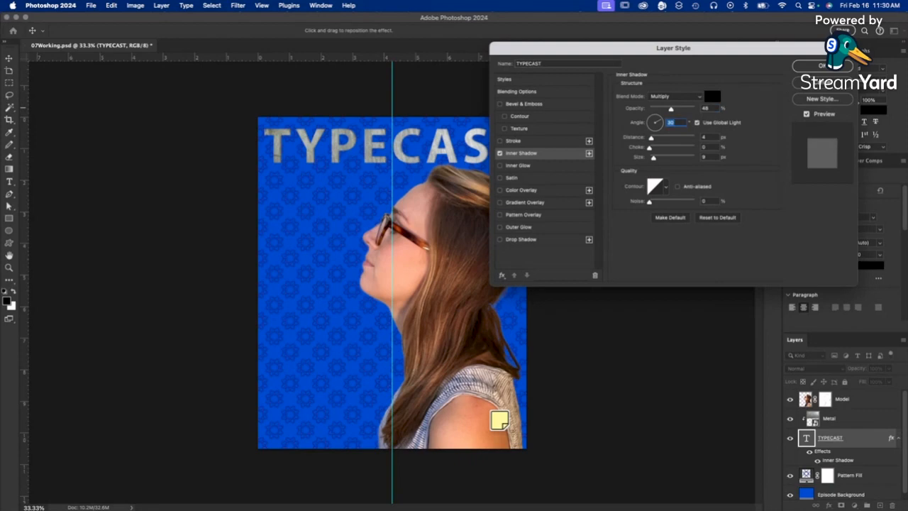
Set the inner shadow's angle to 120°, distance to 18 px and size to 16 px, and compare the title with the preview off and on
{"action": "type", "text": "120"}
{"action": "key", "text": "Tab"}
{"action": "type", "text": "16"}
{"action": "key", "text": "Tab"}
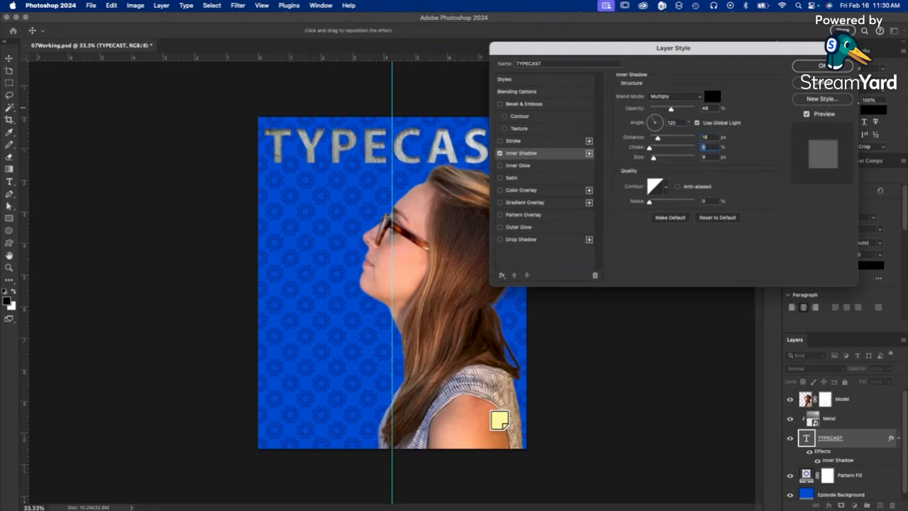
{"action": "key", "text": "Tab"}
{"action": "type", "text": "16"}
{"action": "key", "text": "Tab"}
{"action": "left_click", "coordinate": [807, 115]}
{"action": "left_click", "coordinate": [806, 115]}
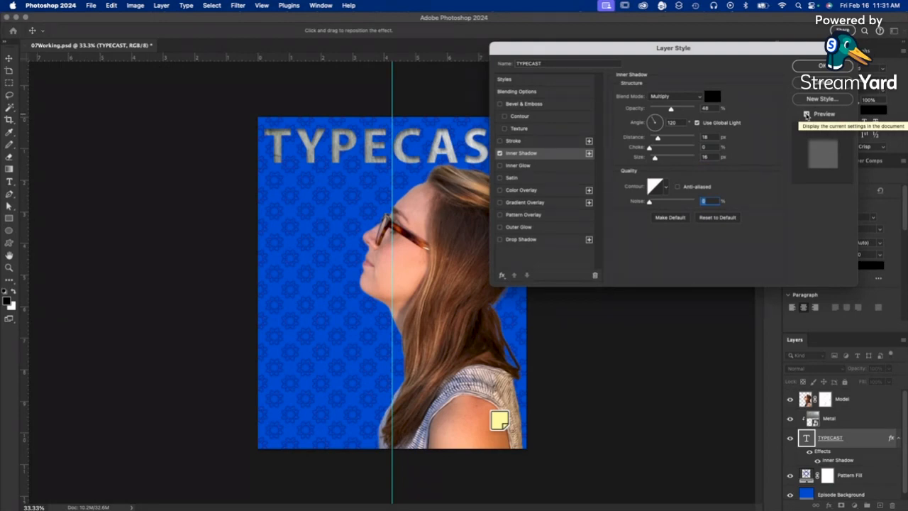
Adjust the title's inner shadow to 67% opacity and a 133° angle, and apply the layer style
{"action": "left_click_drag", "start_coordinate": [657, 47], "coordinate": [687, 45]}
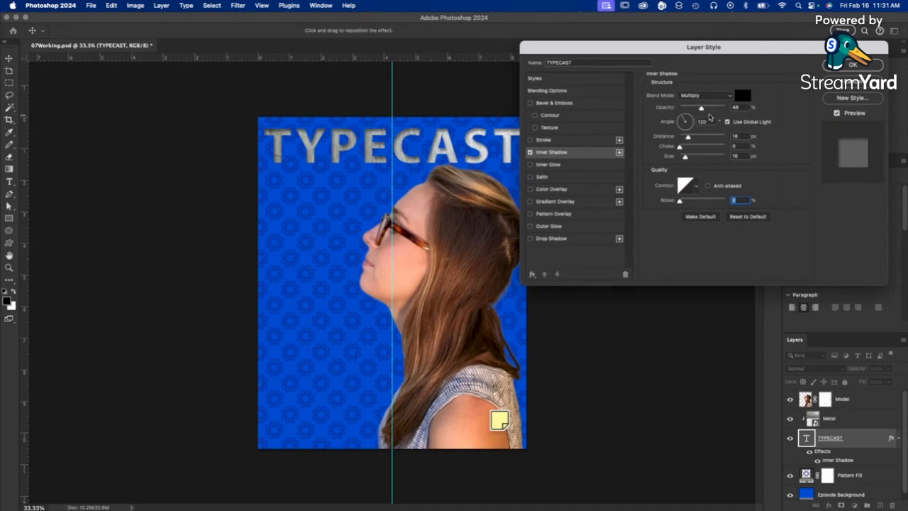
{"action": "left_click_drag", "start_coordinate": [701, 107], "coordinate": [675, 115]}
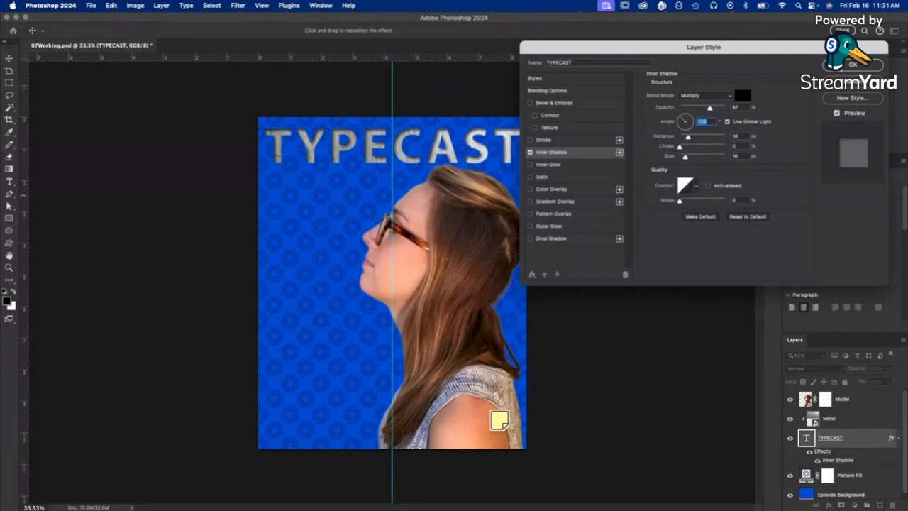
{"action": "left_click", "coordinate": [853, 64]}
Save the document and move the contextual task bar away from the image
{"action": "left_click", "coordinate": [91, 5]}
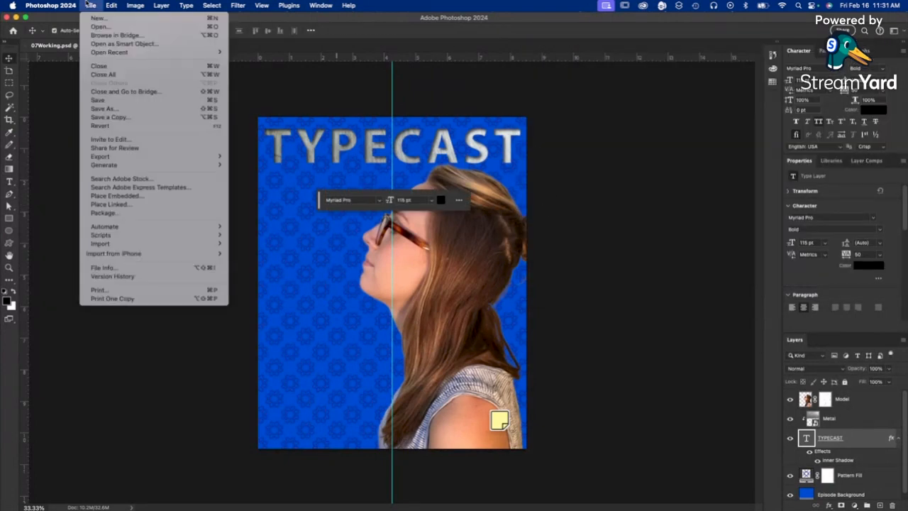
{"action": "left_click", "coordinate": [108, 100]}
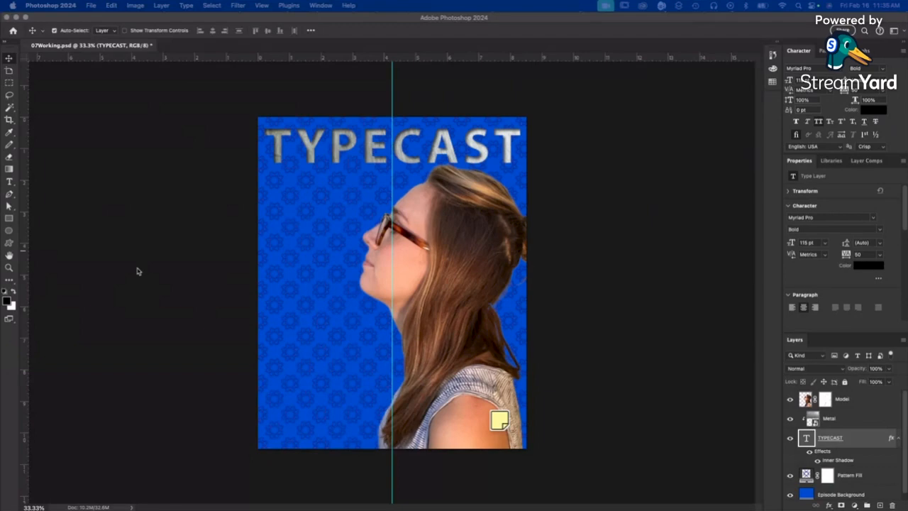
{"action": "left_click", "coordinate": [142, 266]}
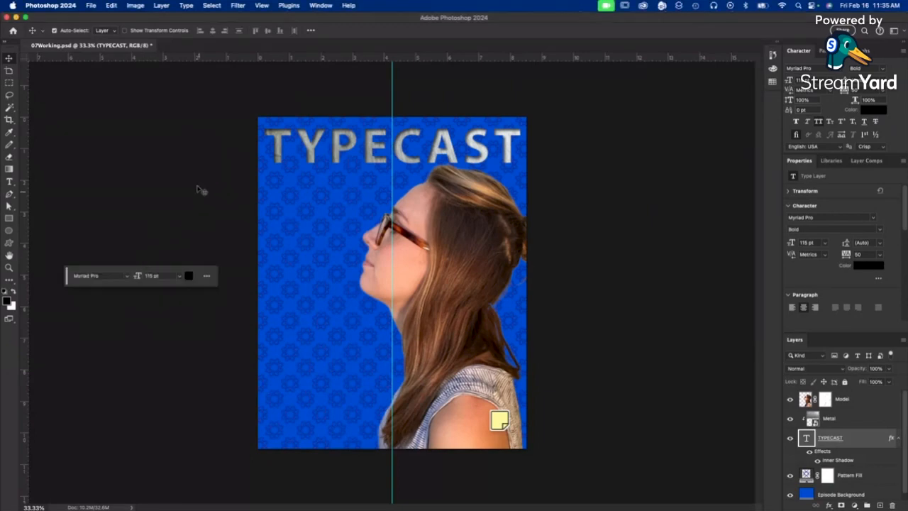
Display the document's saved paths beside the image and select Speech Path with the Model layer active, switching to the Type tool
{"action": "left_click", "coordinate": [326, 7]}
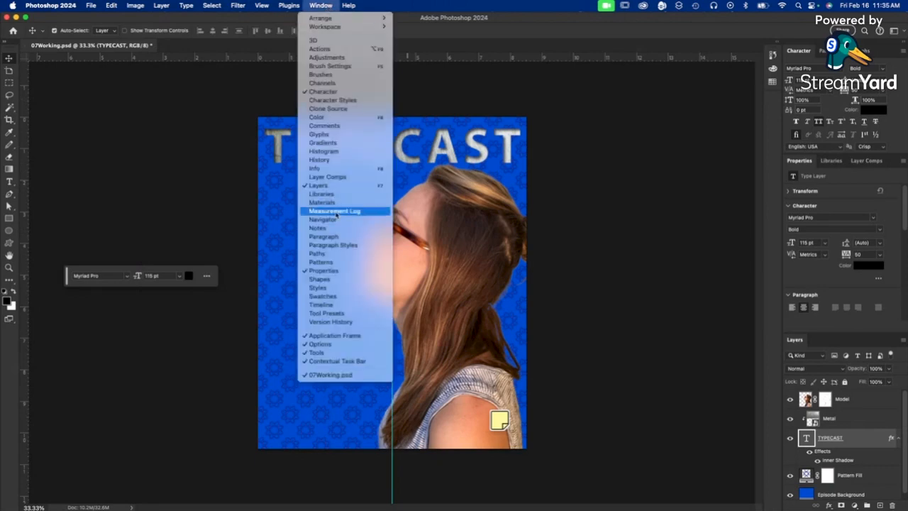
{"action": "left_click", "coordinate": [330, 254]}
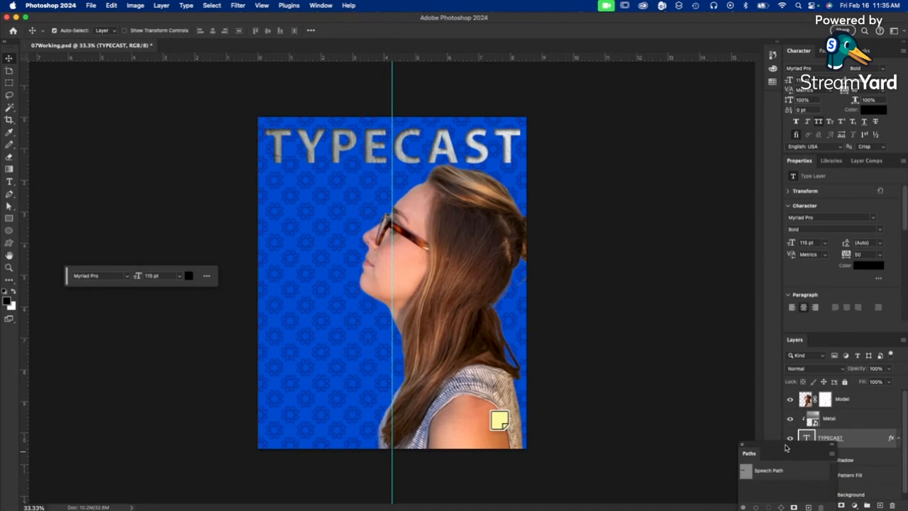
{"action": "left_click_drag", "start_coordinate": [787, 449], "coordinate": [717, 306]}
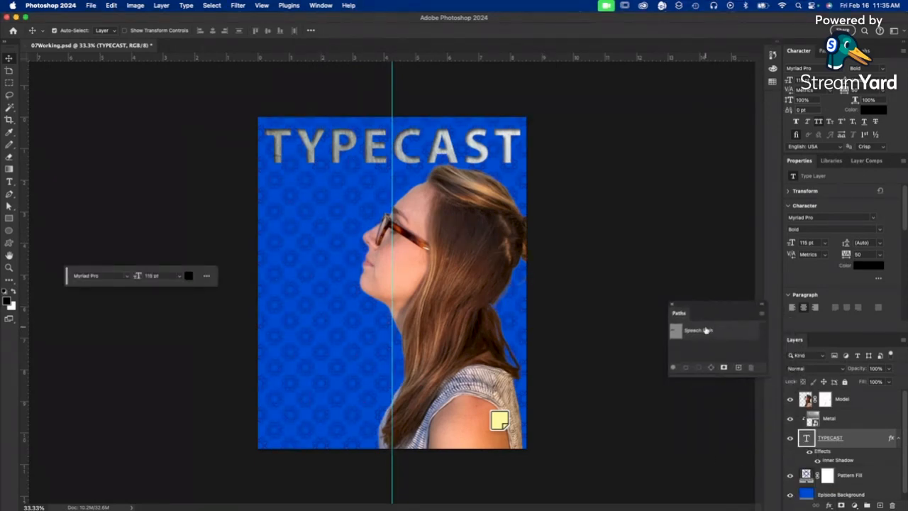
{"action": "double_click", "coordinate": [706, 329]}
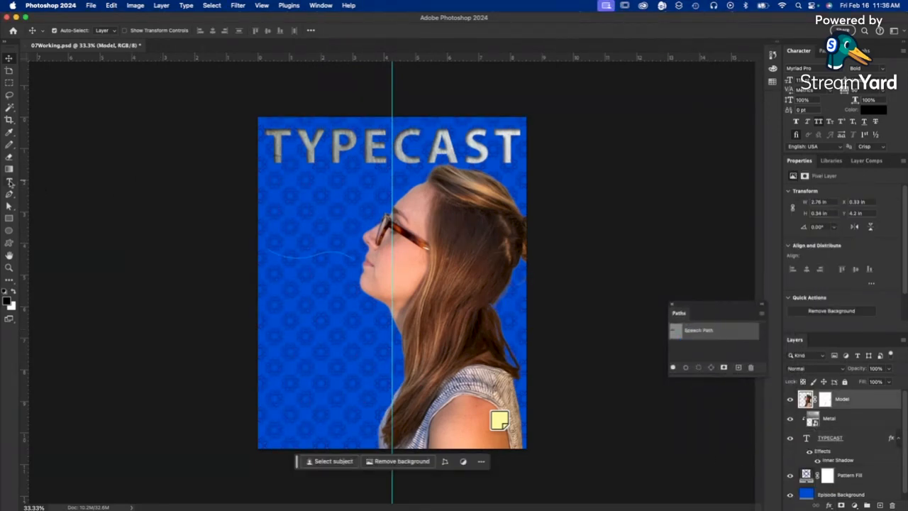
{"action": "left_click", "coordinate": [10, 183]}
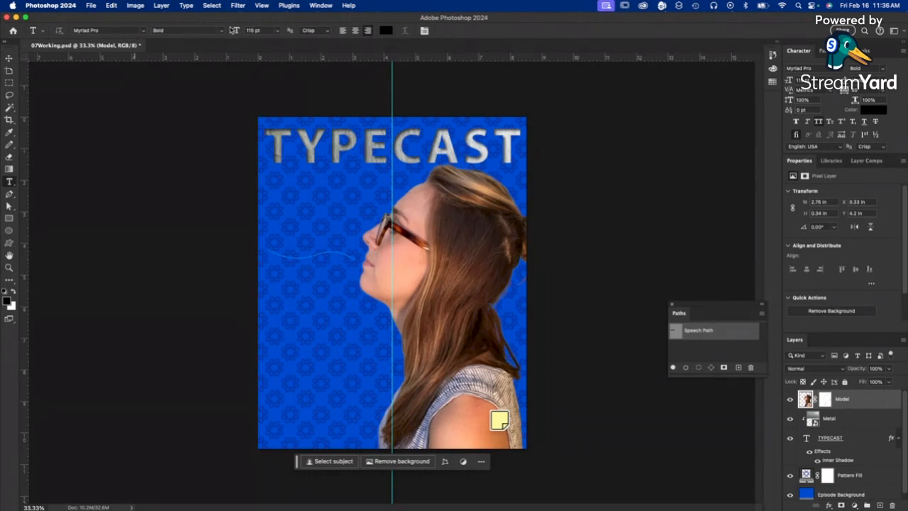
Set the Type tool's font style to Regular and its tracking to -10
{"action": "left_click", "coordinate": [221, 32]}
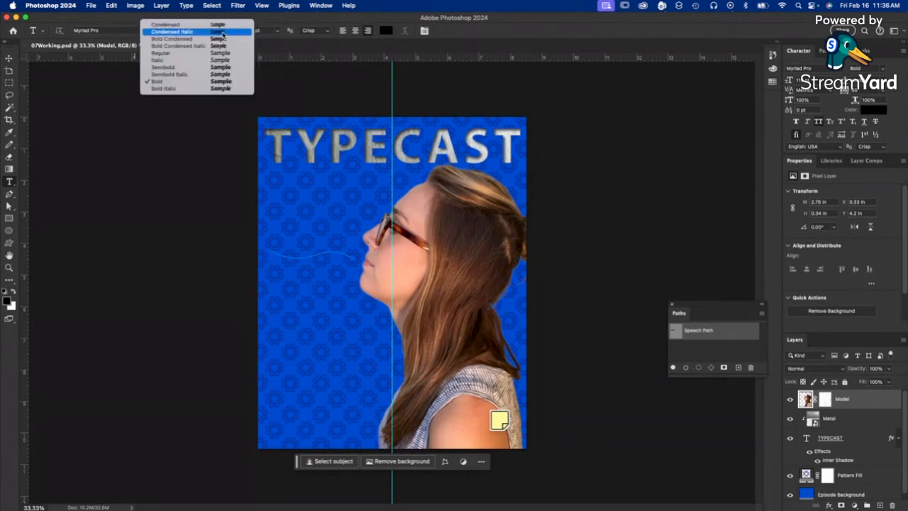
{"action": "left_click", "coordinate": [187, 54]}
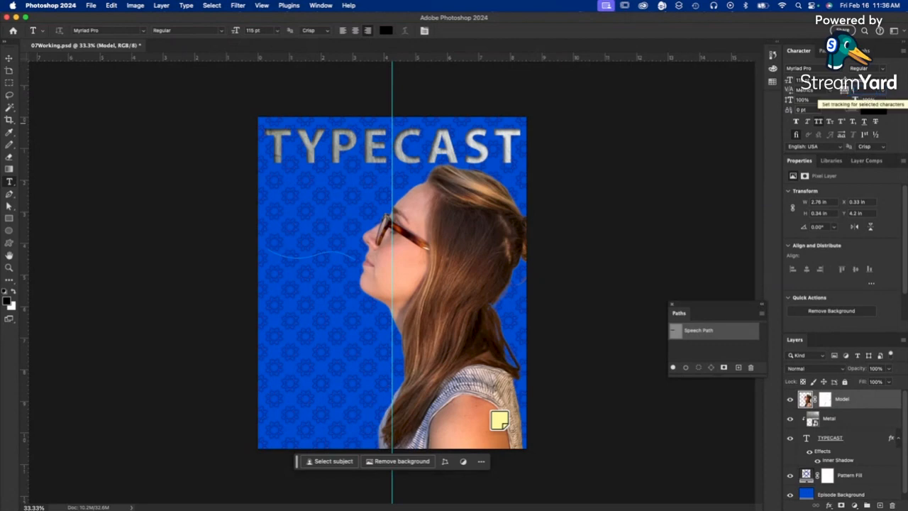
{"action": "left_click", "coordinate": [802, 100]}
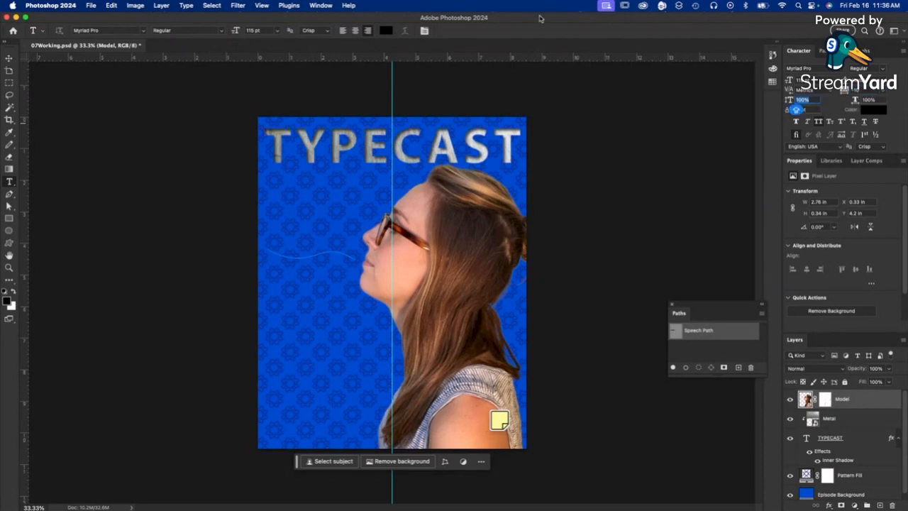
Set the Type tool's text colour to pure white, RGB 255, 255, 255
{"action": "left_click", "coordinate": [386, 32]}
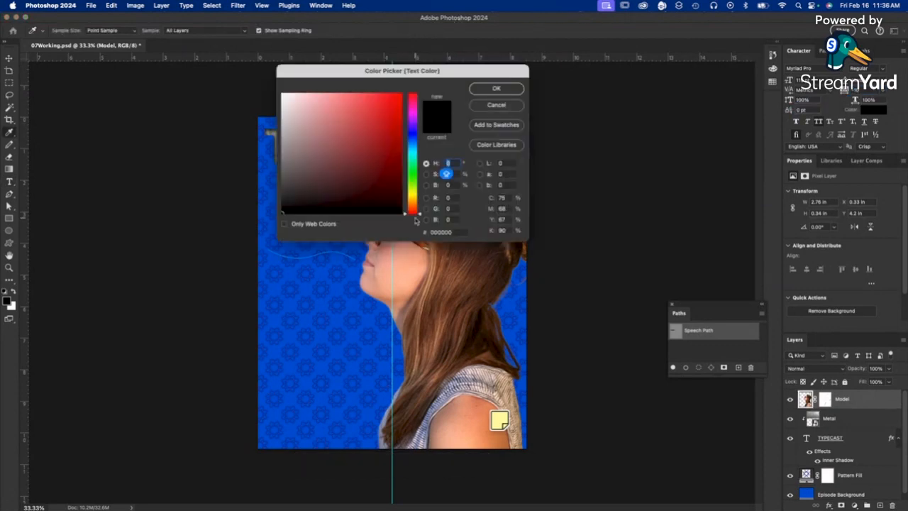
{"action": "left_click", "coordinate": [281, 93]}
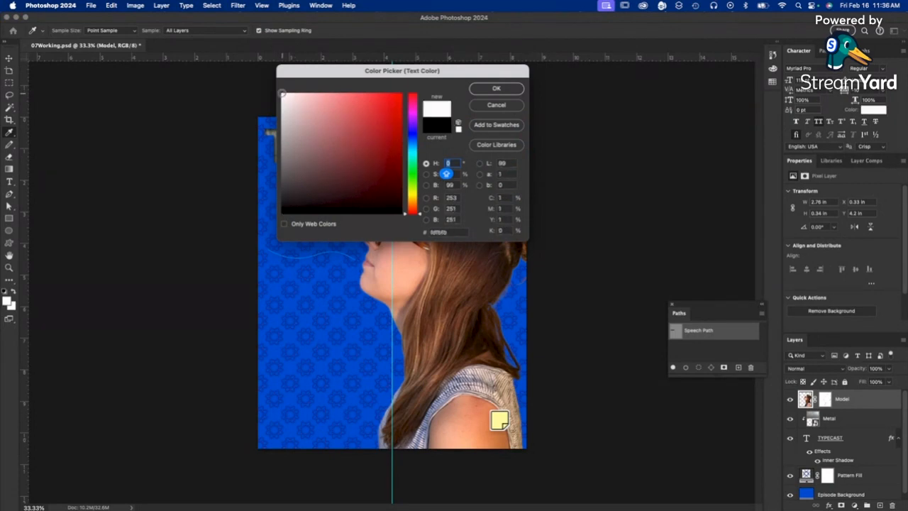
{"action": "left_click", "coordinate": [452, 196]}
{"action": "type", "text": "208255"}
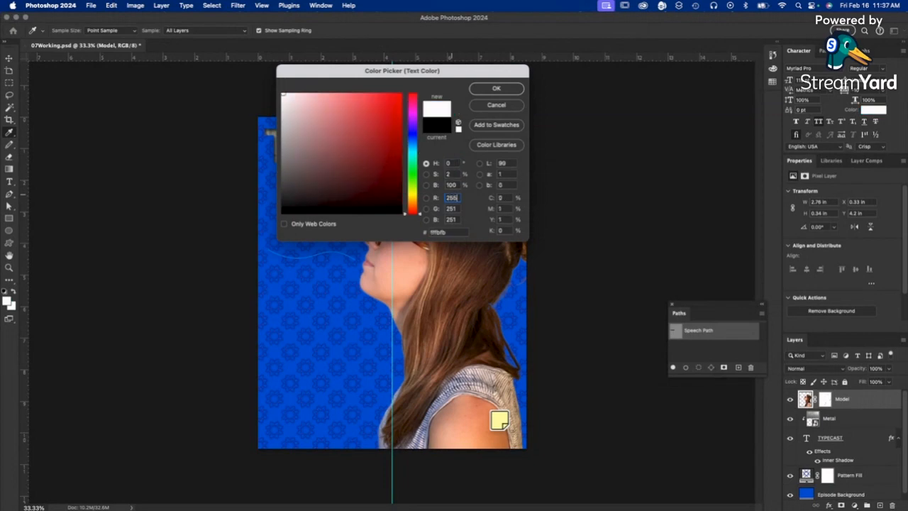
{"action": "key", "text": "Tab"}
{"action": "type", "text": "255"}
{"action": "key", "text": "Tab"}
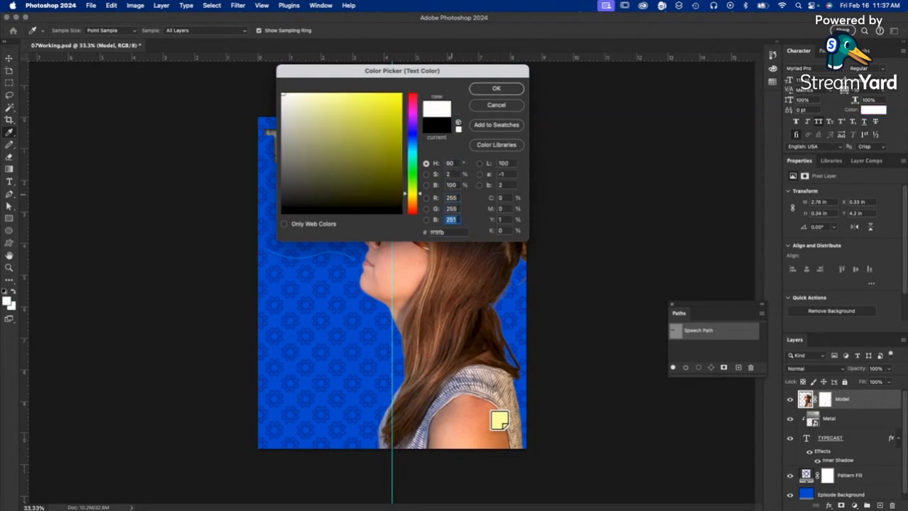
{"action": "type", "text": "2555"}
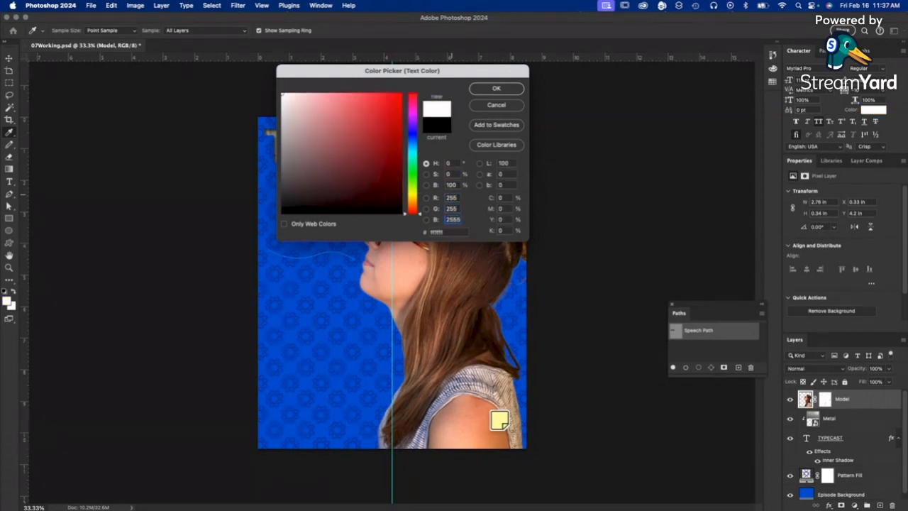
{"action": "left_click", "coordinate": [515, 91]}
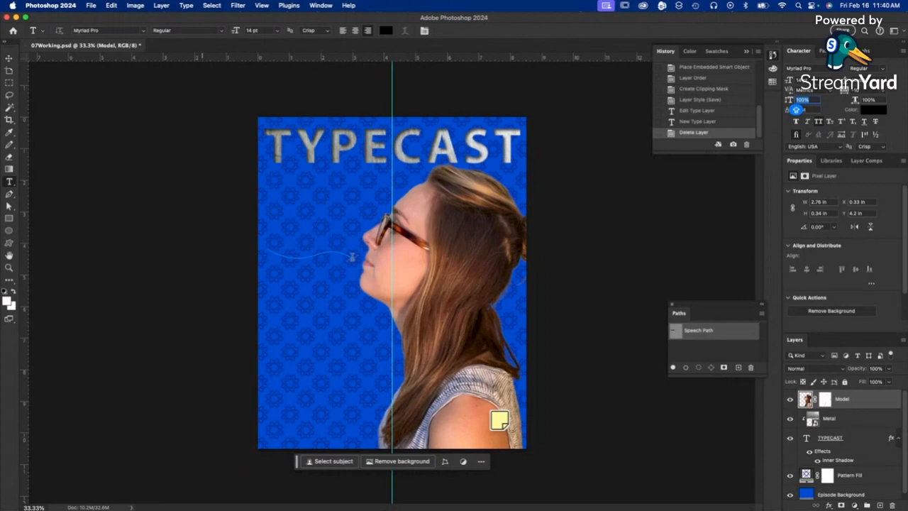
Enter WHAT'S NEW IN 3DTYPE? along the Speech Path from its mouth end and colour the text white, RGB 255, 255, 255
{"action": "left_click", "coordinate": [352, 257]}
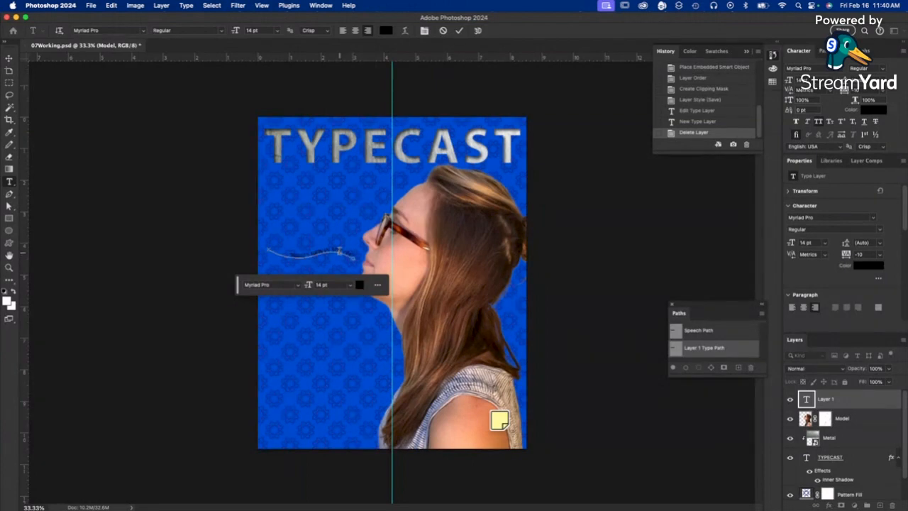
{"action": "left_click_drag", "start_coordinate": [354, 254], "coordinate": [290, 254]}
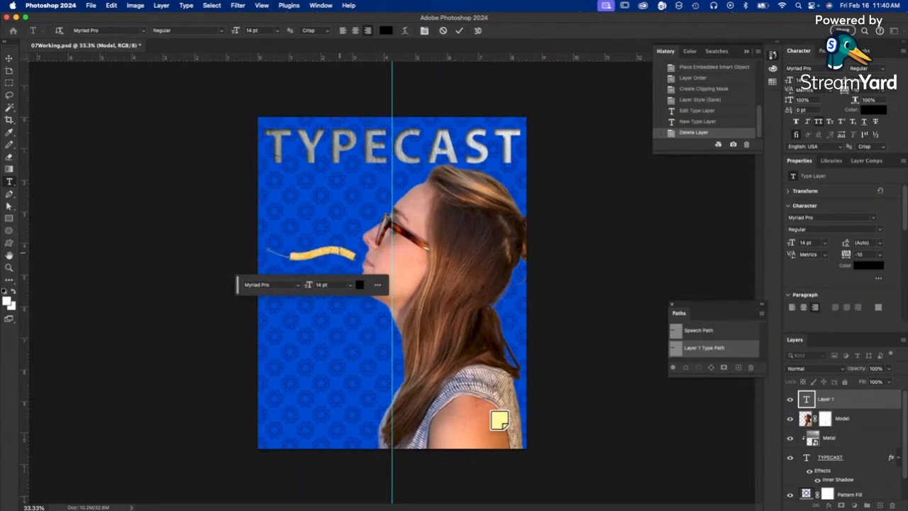
{"action": "left_click", "coordinate": [385, 30]}
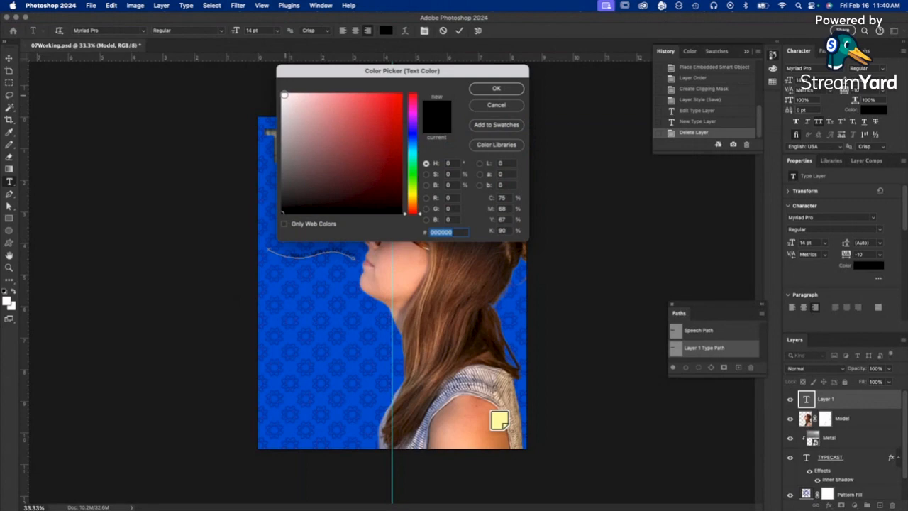
{"action": "left_click", "coordinate": [283, 93]}
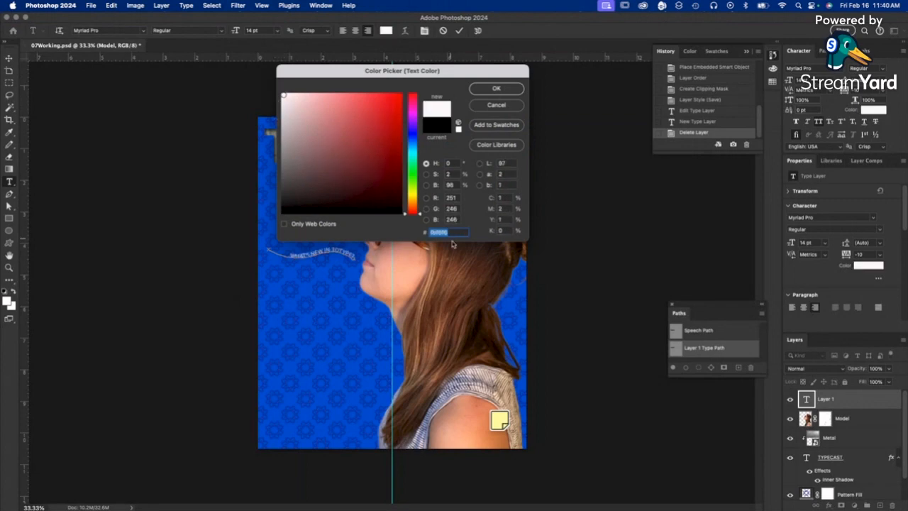
{"action": "left_click", "coordinate": [451, 198]}
{"action": "type", "text": "255"}
{"action": "key", "text": "Tab"}
{"action": "type", "text": "255"}
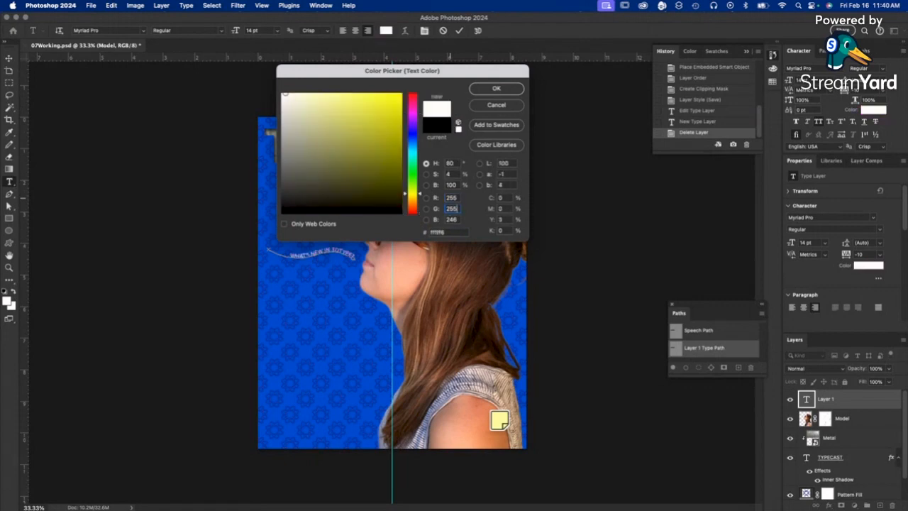
{"action": "key", "text": "Tab"}
{"action": "type", "text": "255"}
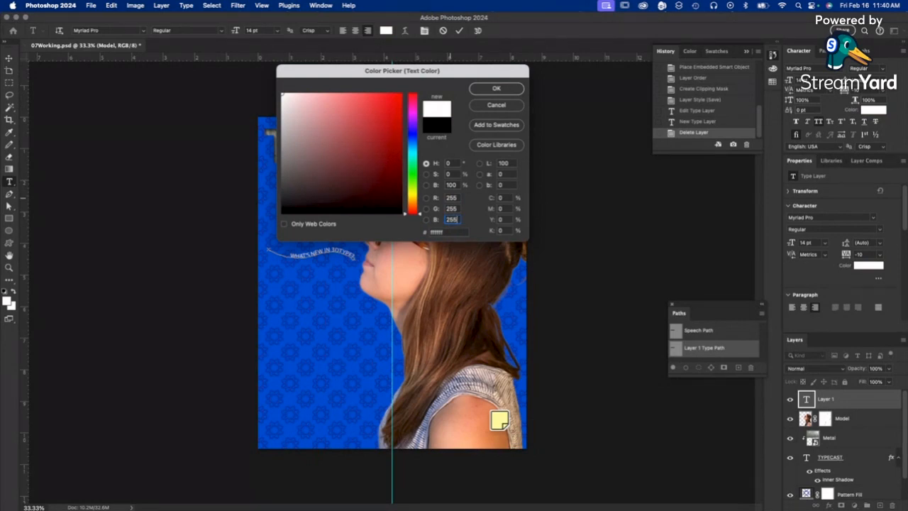
{"action": "key", "text": "Return"}
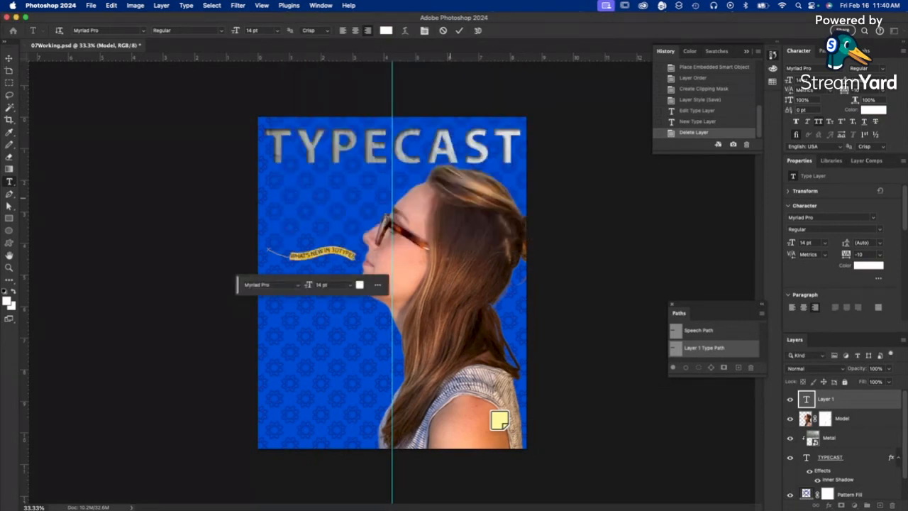
{"action": "left_click", "coordinate": [556, 249]}
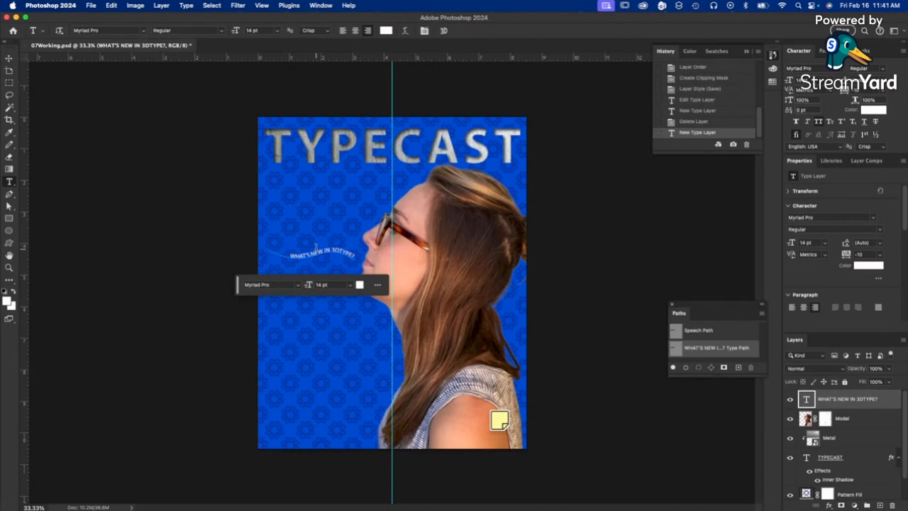
Set the word 3DTYPE? in the path text to Bold and commit the edit
{"action": "left_click_drag", "start_coordinate": [332, 250], "coordinate": [355, 255]}
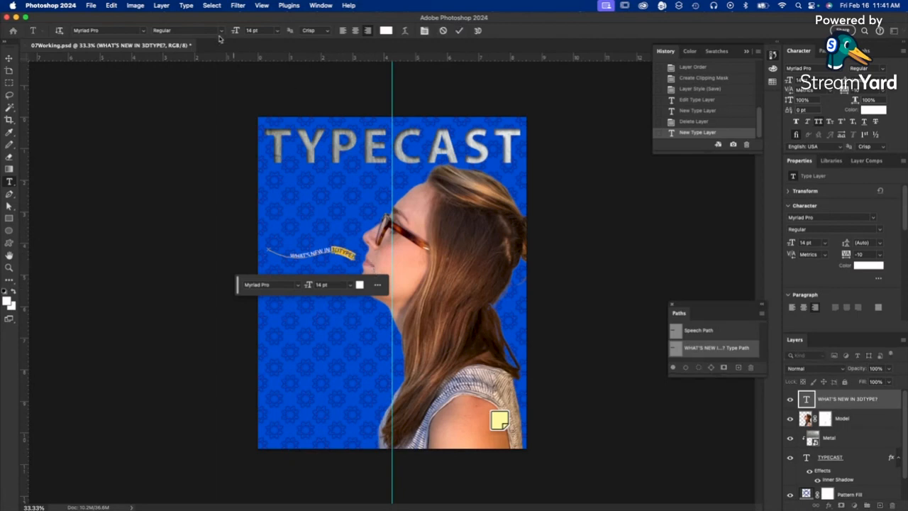
{"action": "left_click", "coordinate": [222, 33]}
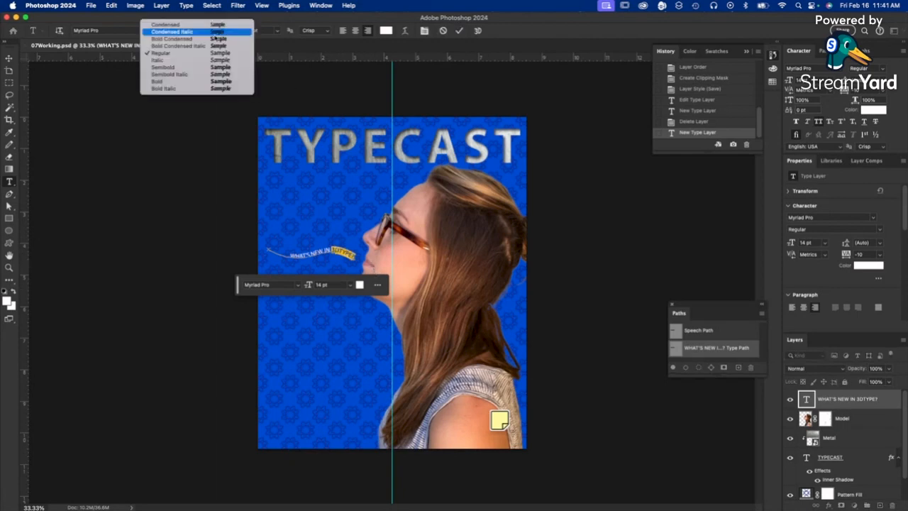
{"action": "left_click", "coordinate": [176, 84]}
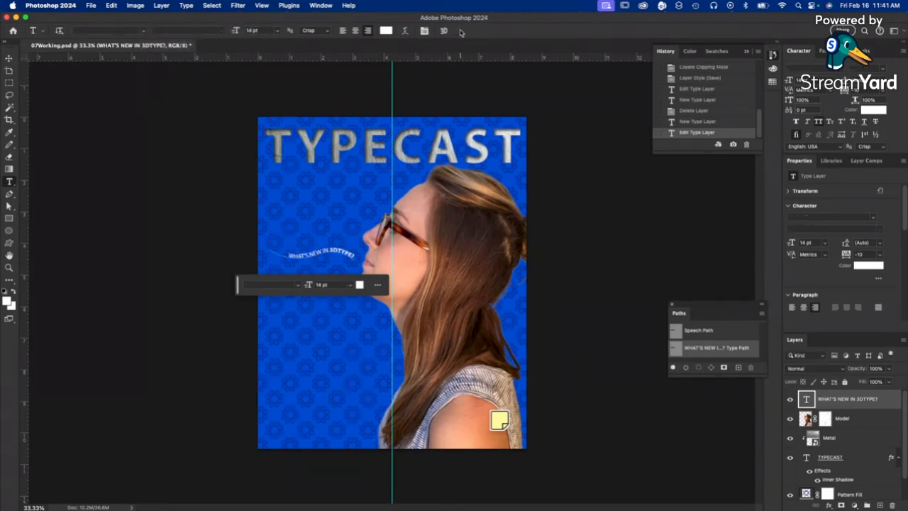
Duplicate the WHAT'S NEW IN 3DTYPE? layer and rotate the copy's path by 15°
{"action": "left_click", "coordinate": [858, 401]}
{"action": "left_click_drag", "start_coordinate": [859, 401], "coordinate": [880, 505]}
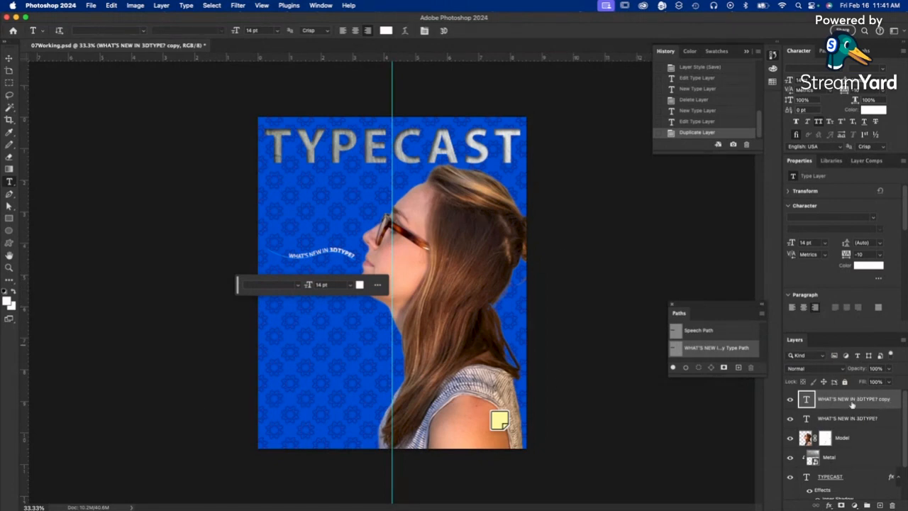
{"action": "left_click", "coordinate": [112, 6]}
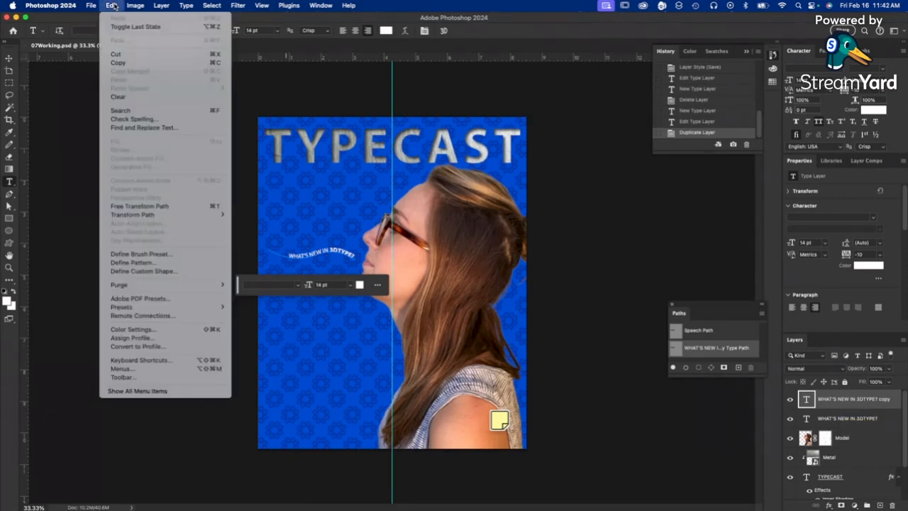
{"action": "left_click", "coordinate": [135, 206]}
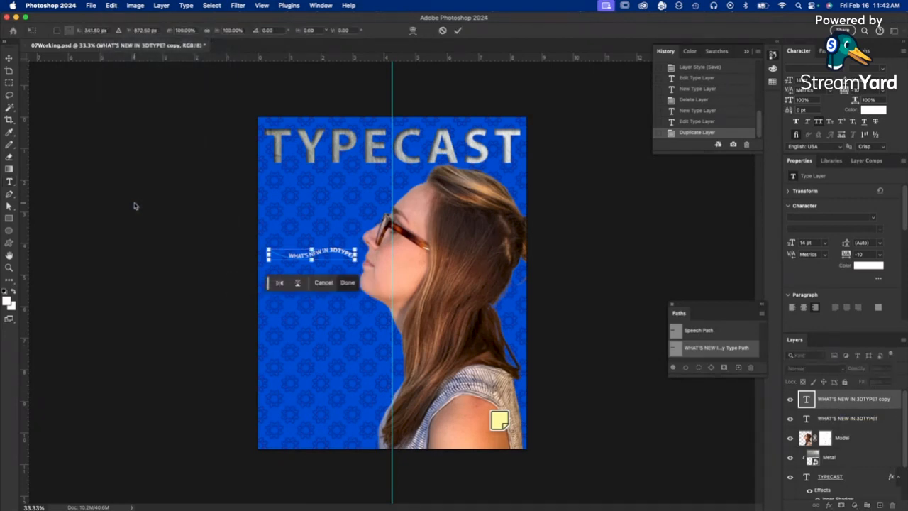
{"action": "left_click", "coordinate": [270, 31]}
{"action": "type", "text": "15"}
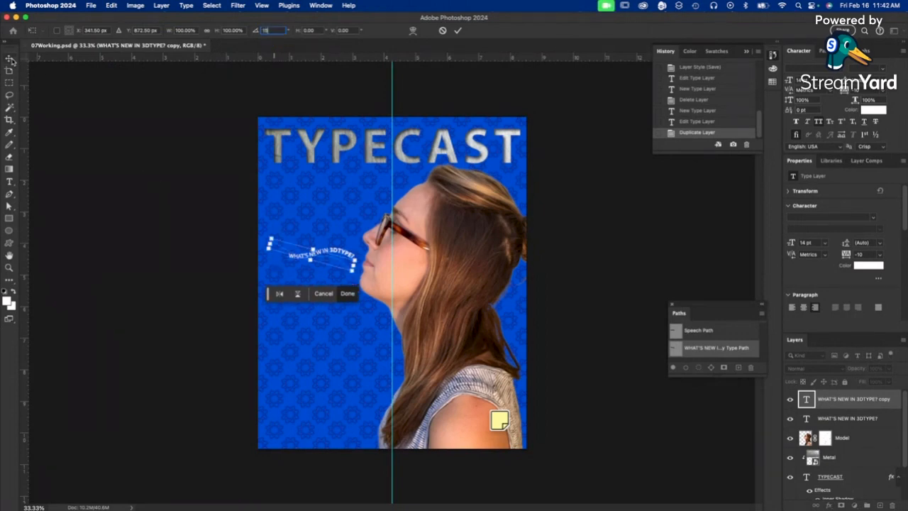
{"action": "key", "text": "Return"}
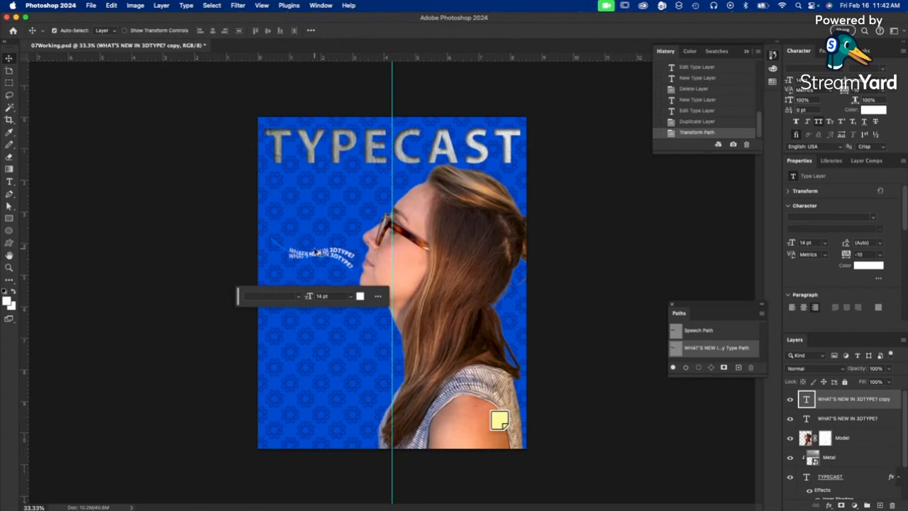
Move the rotated copy above the original path text and replace its word 3DTYPE? with WEB?, keeping the contextual task bar clear of the artwork
{"action": "left_click_drag", "start_coordinate": [314, 252], "coordinate": [355, 234]}
{"action": "key", "text": "t"}
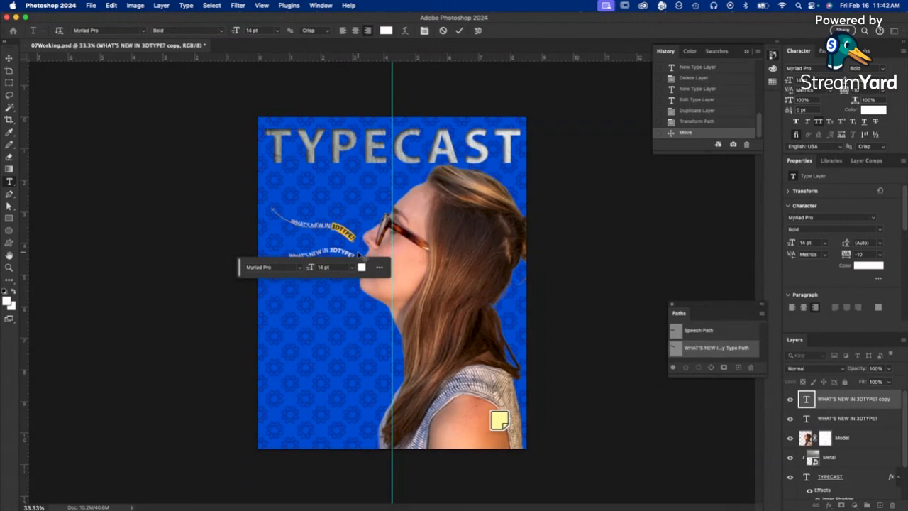
{"action": "type", "text": "WEB!"}
{"action": "left_click", "coordinate": [157, 298]}
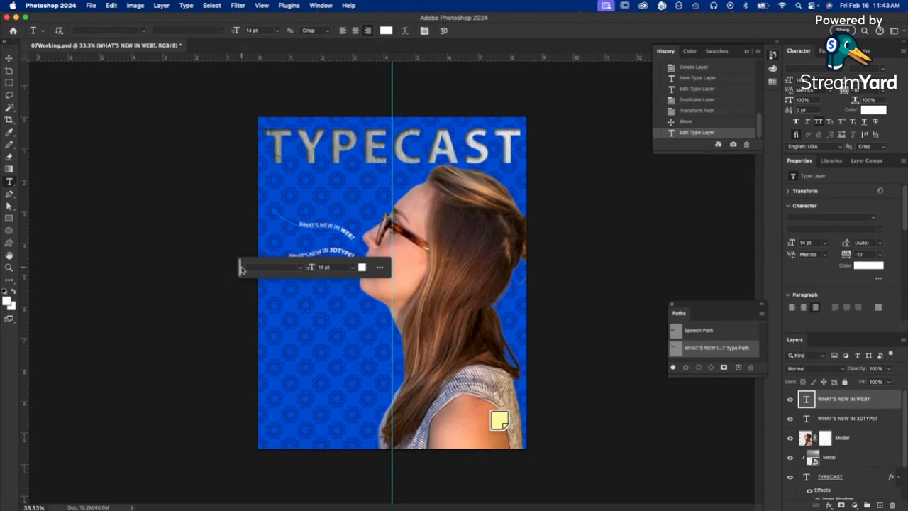
{"action": "left_click_drag", "start_coordinate": [241, 267], "coordinate": [70, 237]}
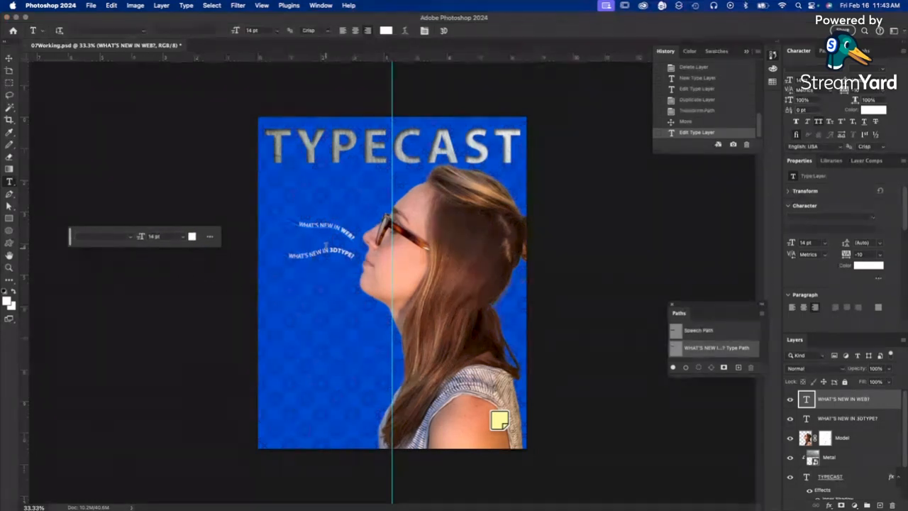
Duplicate the WHAT'S NEW IN 3DTYPE? layer again, with the copy's path rotated -15° and placed below the original text
{"action": "left_click_drag", "start_coordinate": [856, 416], "coordinate": [881, 504]}
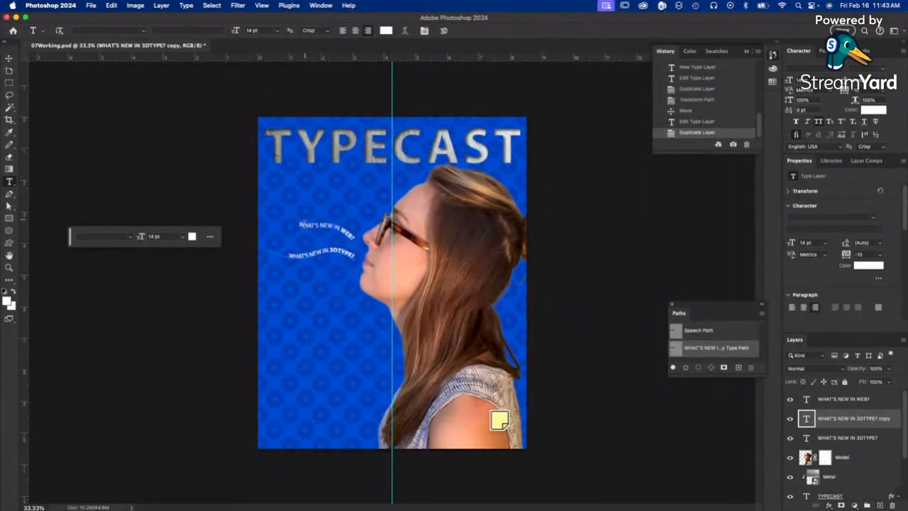
{"action": "left_click", "coordinate": [112, 5]}
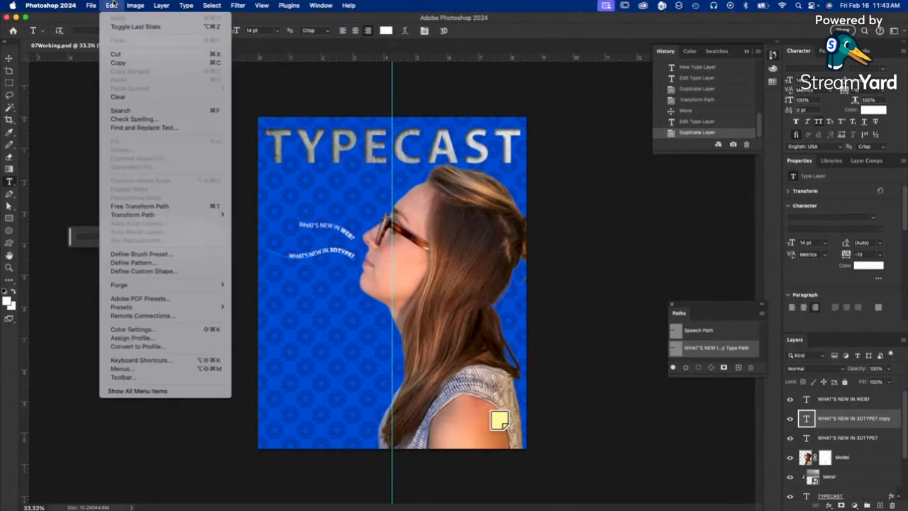
{"action": "left_click", "coordinate": [165, 206]}
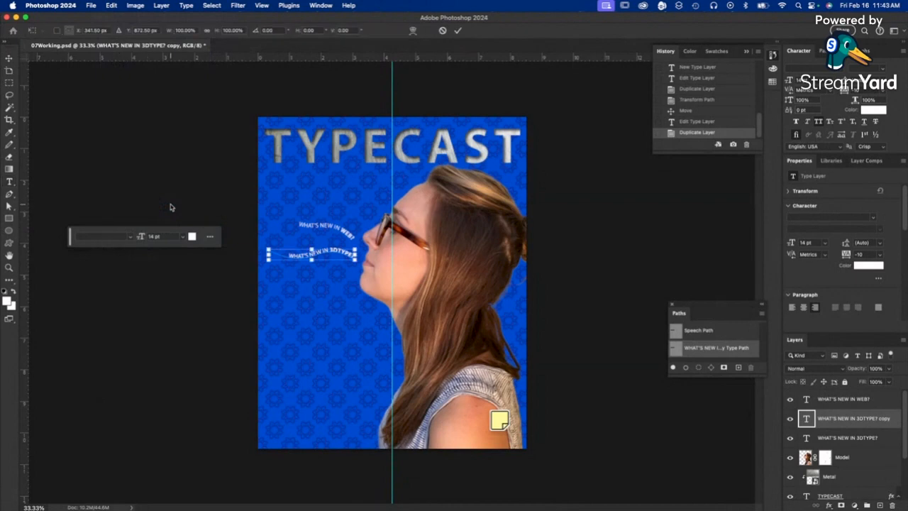
{"action": "left_click", "coordinate": [273, 29]}
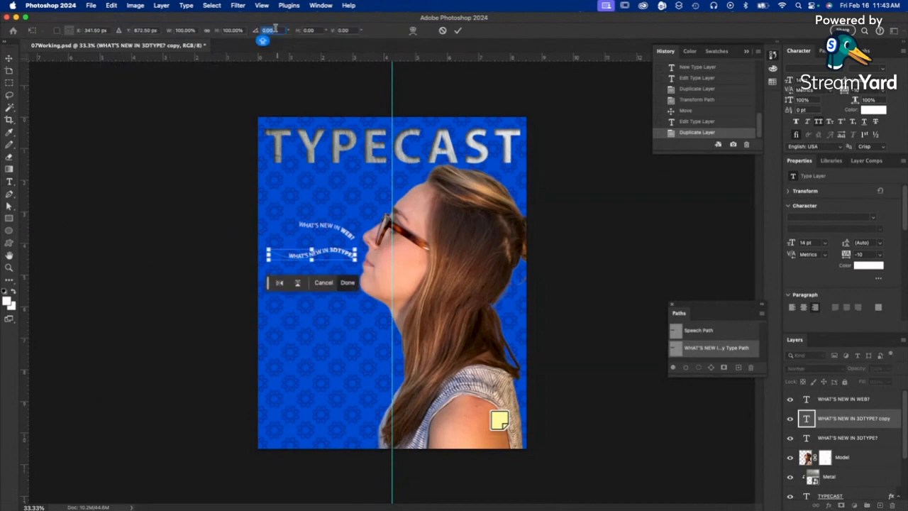
{"action": "type", "text": "-15"}
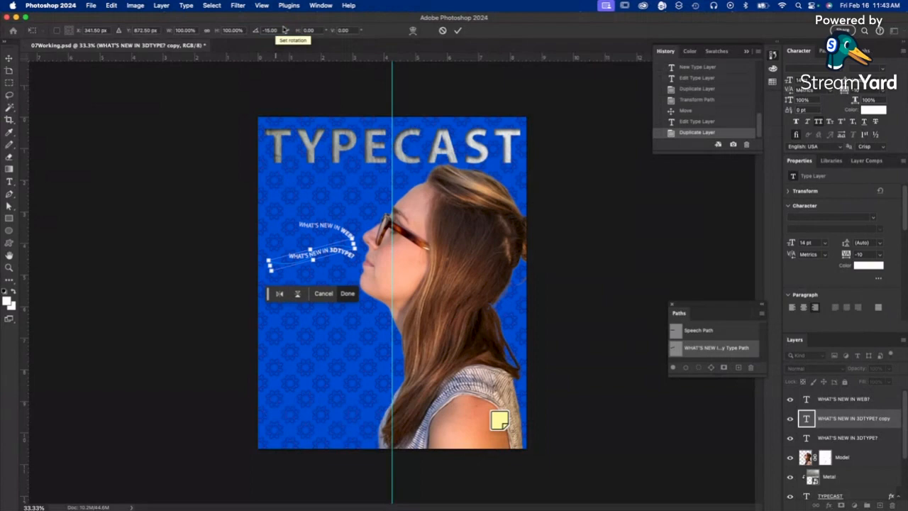
{"action": "key", "text": "Return"}
{"action": "left_click_drag", "start_coordinate": [321, 239], "coordinate": [326, 279]}
{"action": "key", "text": "Return"}
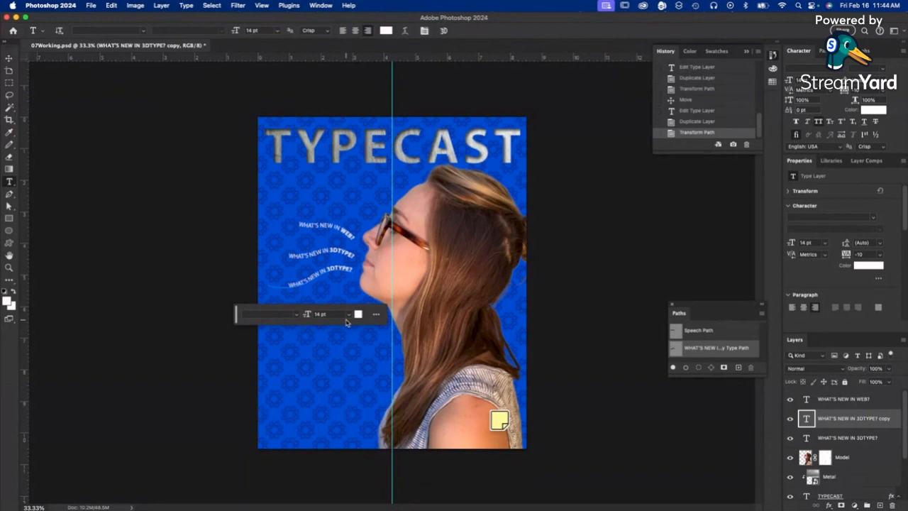
Replace the word 3DTYPE? in the lowest path text line with TYPE EFFECTS? and commit the edit
{"action": "double_click", "coordinate": [339, 270]}
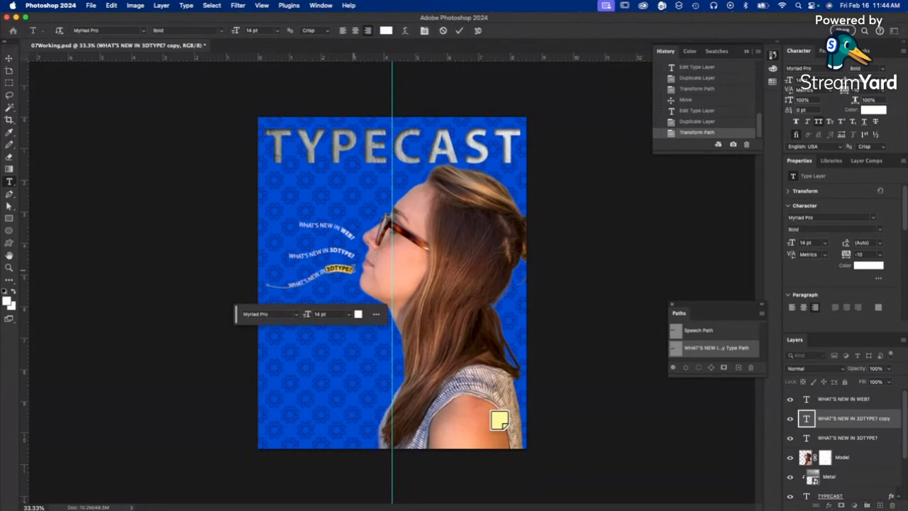
{"action": "type", "text": "TYPE"}
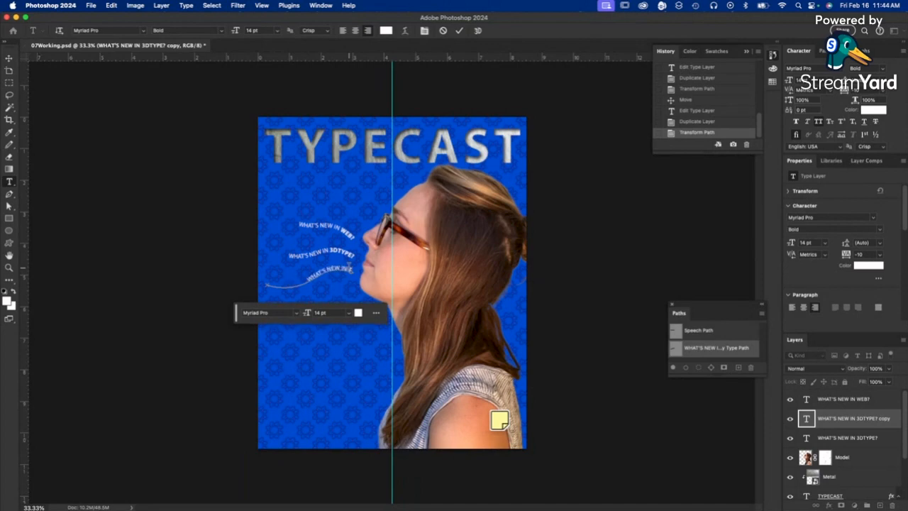
{"action": "type", "text": " EFFECTS?"}
{"action": "left_click", "coordinate": [110, 261]}
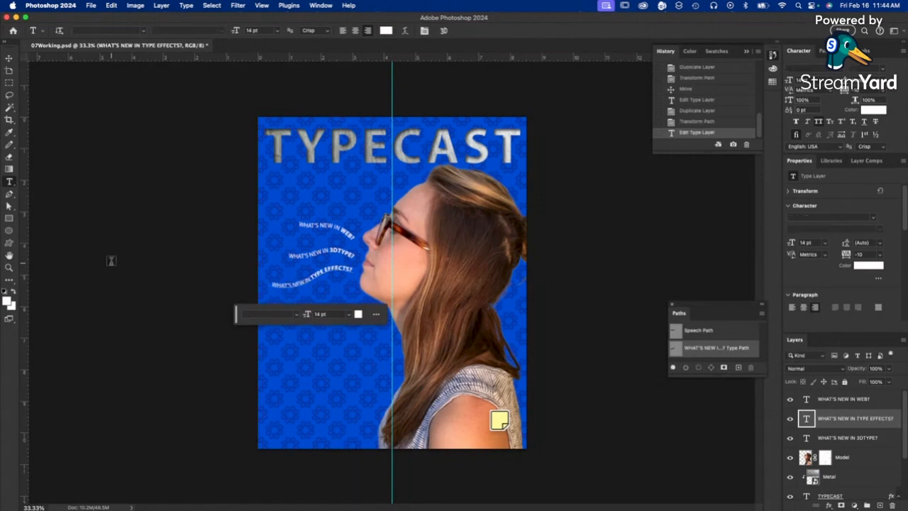
Save the document and move the contextual task bar off the artwork onto the empty canvas area beside it
{"action": "left_click", "coordinate": [98, 5]}
{"action": "mouse_move", "coordinate": [112, 5]}
{"action": "left_click", "coordinate": [109, 99]}
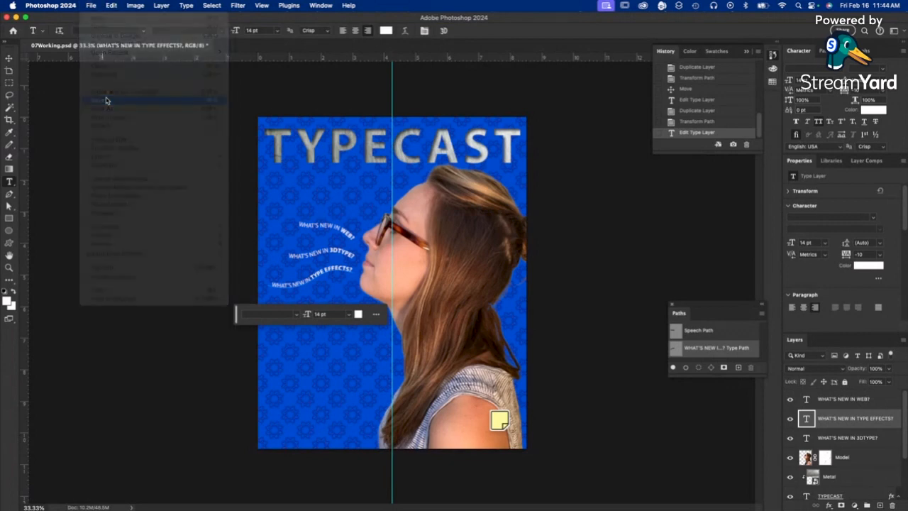
{"action": "left_click_drag", "start_coordinate": [238, 314], "coordinate": [79, 299]}
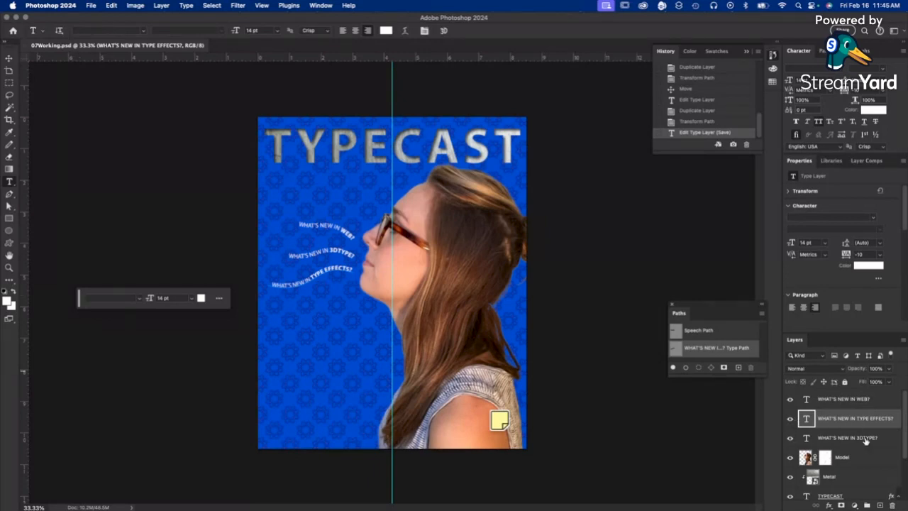
Apply a Wave text warp to the WHAT'S NEW IN 3DTYPE? layer, keeping the warp settings dialog clear of the text
{"action": "left_click", "coordinate": [836, 439]}
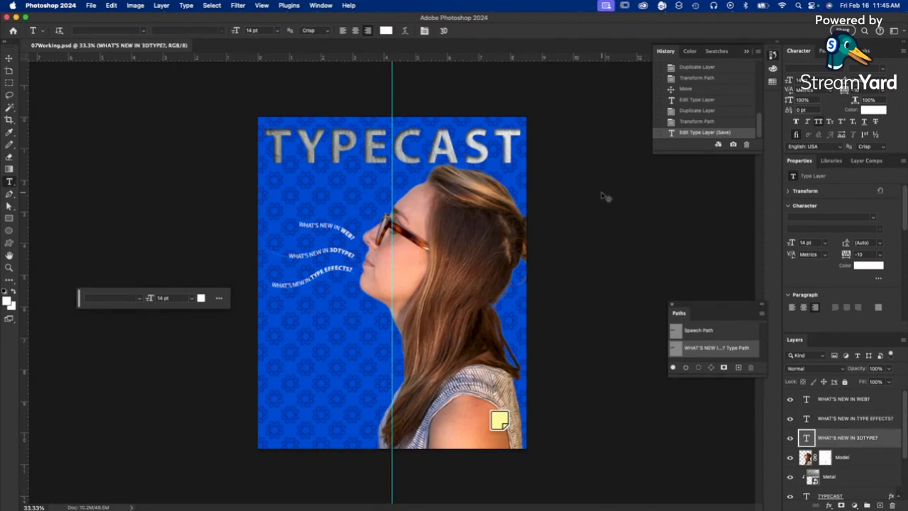
{"action": "key", "text": "super+1"}
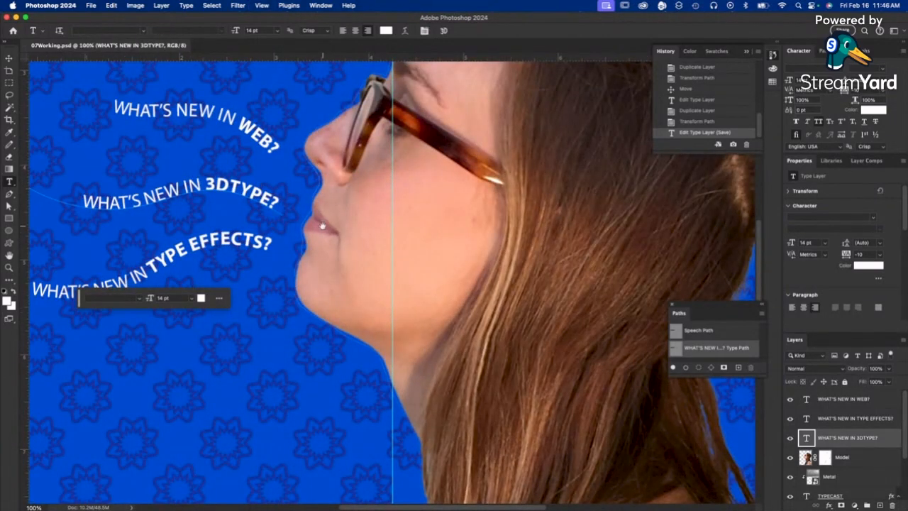
{"action": "left_click_drag", "start_coordinate": [317, 226], "coordinate": [490, 262]}
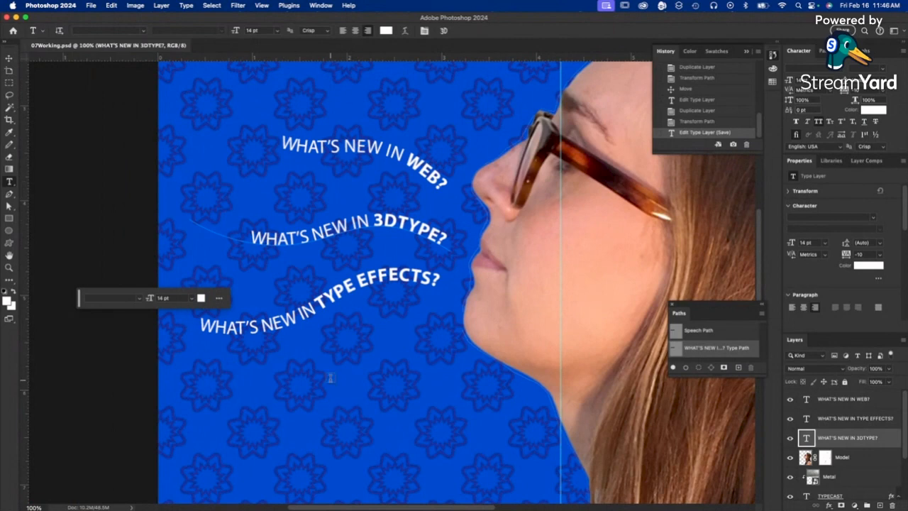
{"action": "left_click", "coordinate": [186, 5]}
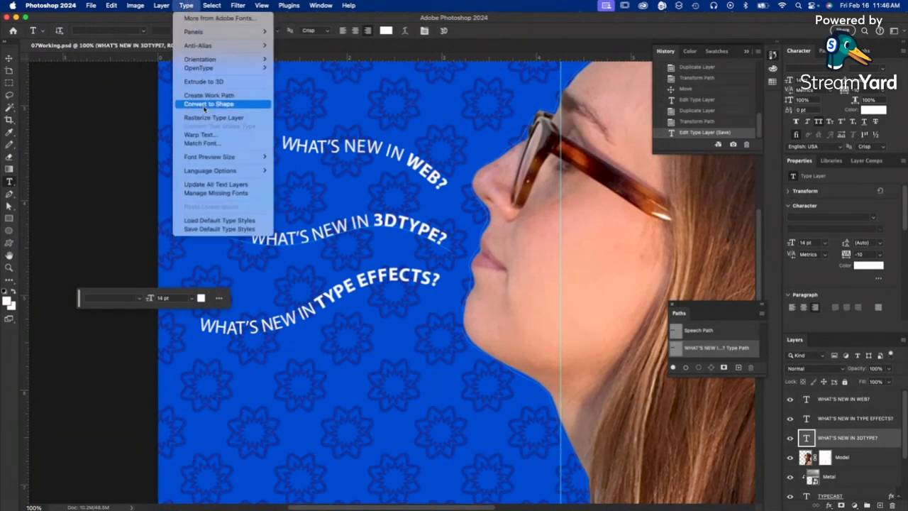
{"action": "left_click", "coordinate": [202, 138]}
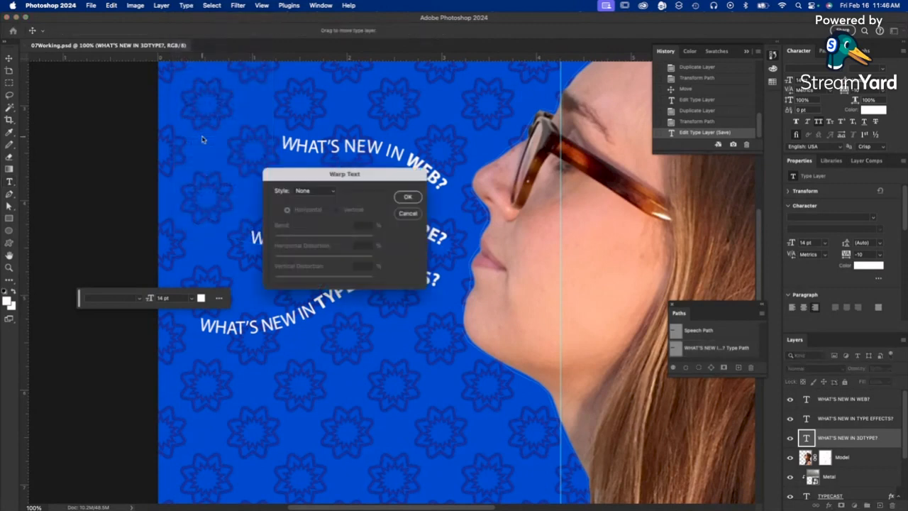
{"action": "left_click_drag", "start_coordinate": [347, 179], "coordinate": [148, 364]}
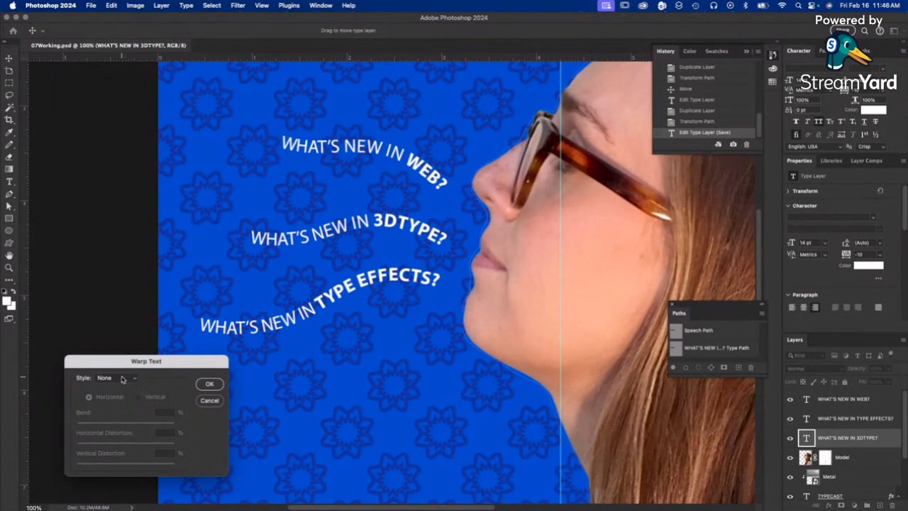
{"action": "left_click", "coordinate": [123, 378]}
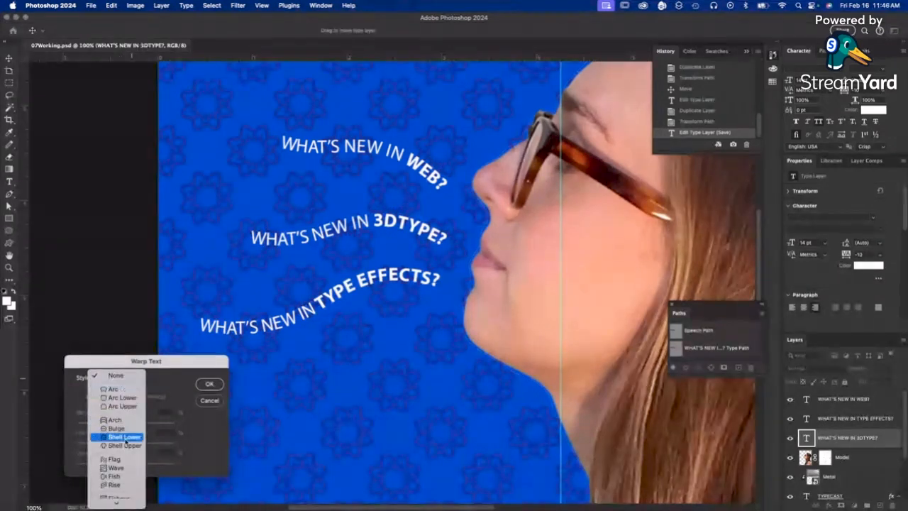
{"action": "left_click", "coordinate": [123, 472]}
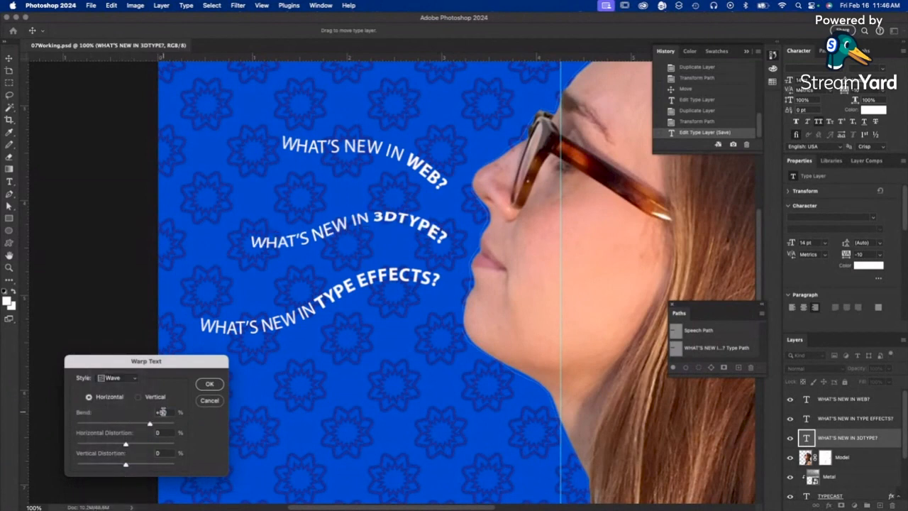
Set the 3DTYPE? line's Wave warp to a bend of +33% and a horizontal distortion of -25%
{"action": "left_click", "coordinate": [162, 413]}
{"action": "type", "text": "33"}
{"action": "key", "text": "Tab"}
{"action": "type", "text": "-25"}
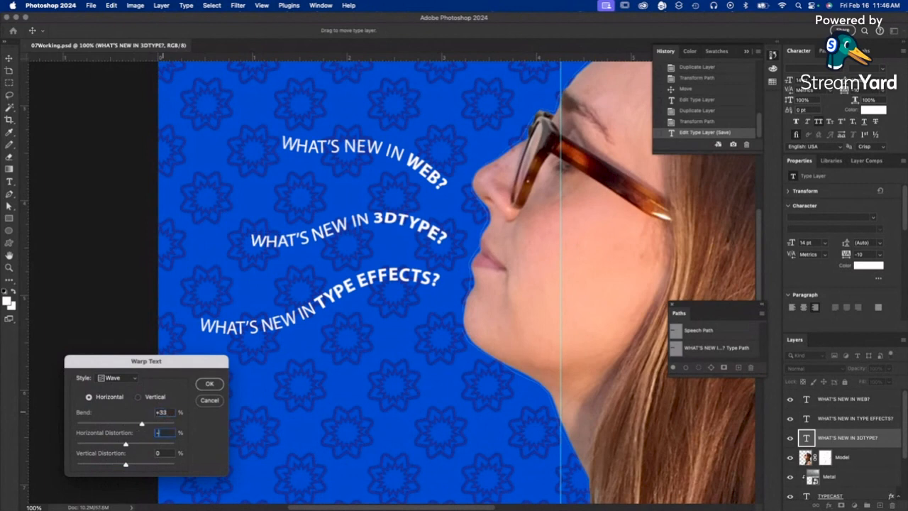
{"action": "key", "text": "Tab"}
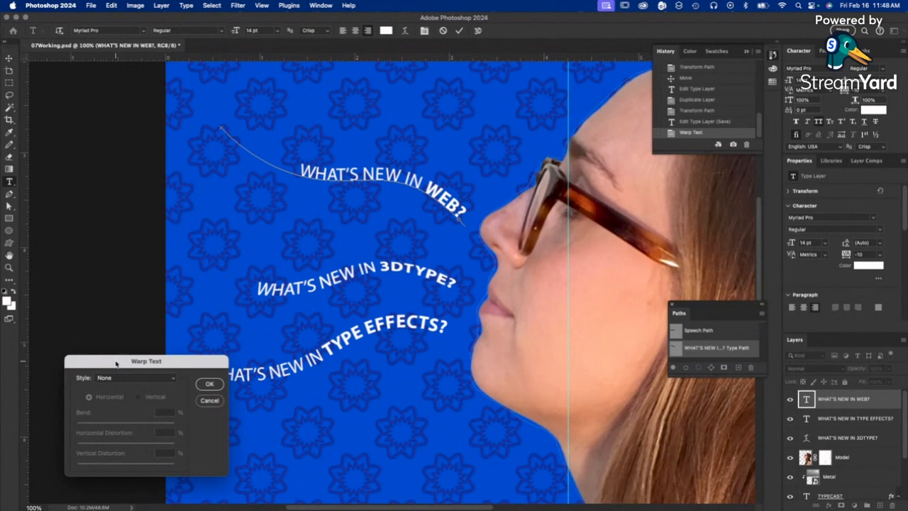
Warp the WHAT'S NEW IN WEB? text with the Flag style at +80% bend, +25% horizontal and +10% vertical distortion, and commit it
{"action": "left_click_drag", "start_coordinate": [118, 360], "coordinate": [104, 168]}
{"action": "left_click", "coordinate": [136, 182]}
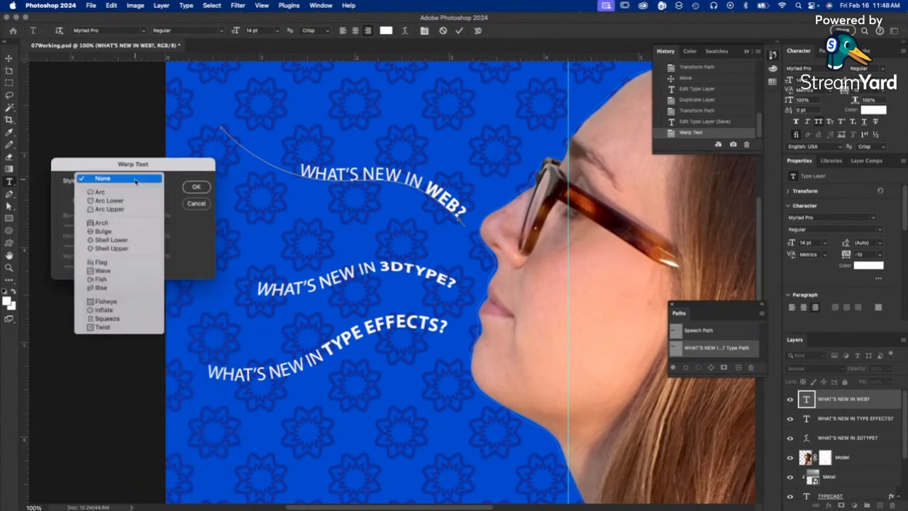
{"action": "left_click", "coordinate": [121, 261]}
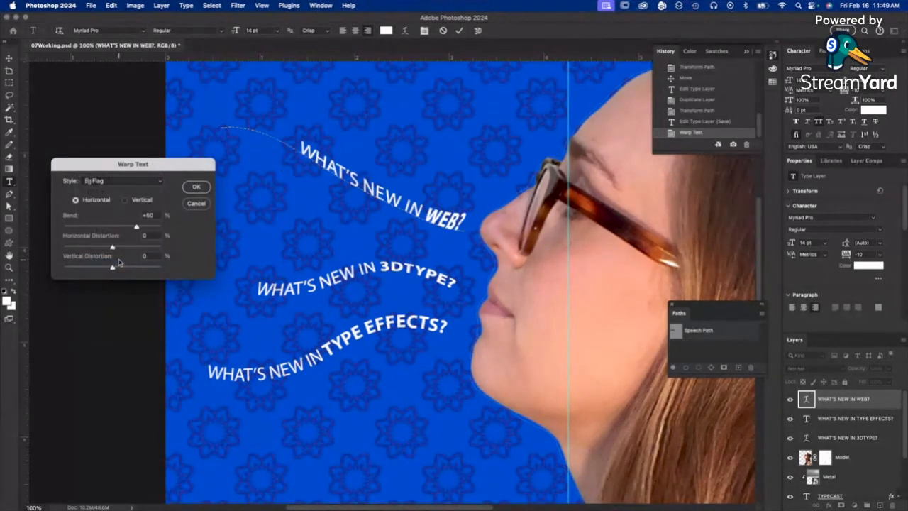
{"action": "double_click", "coordinate": [151, 216]}
{"action": "type", "text": "+80"}
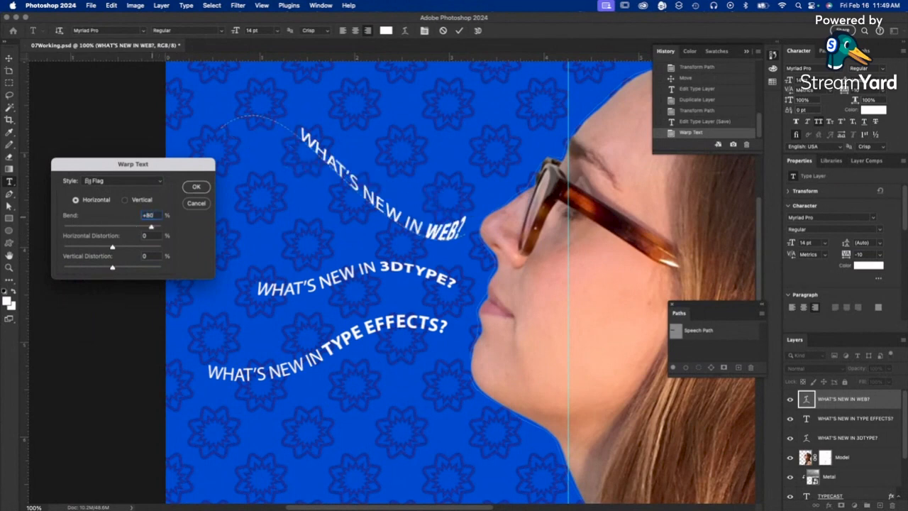
{"action": "key", "text": "Tab"}
{"action": "type", "text": "25"}
{"action": "key", "text": "Tab"}
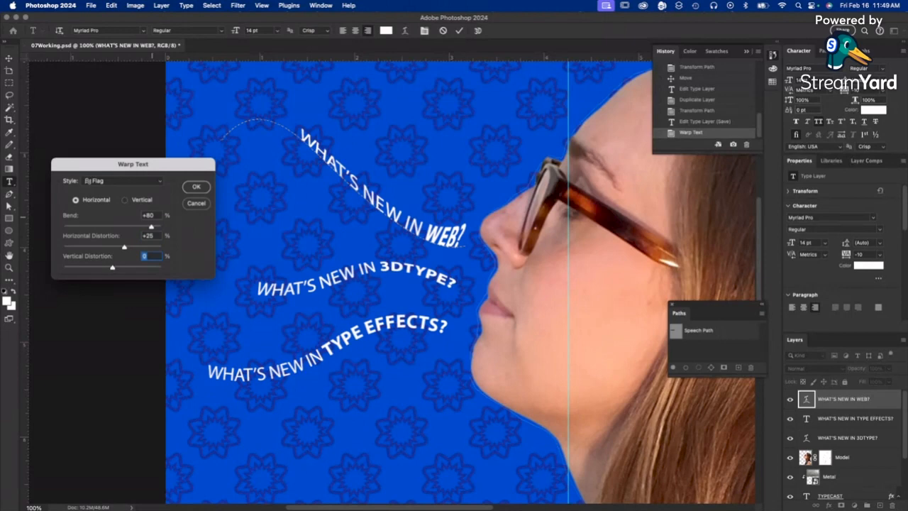
{"action": "type", "text": "10"}
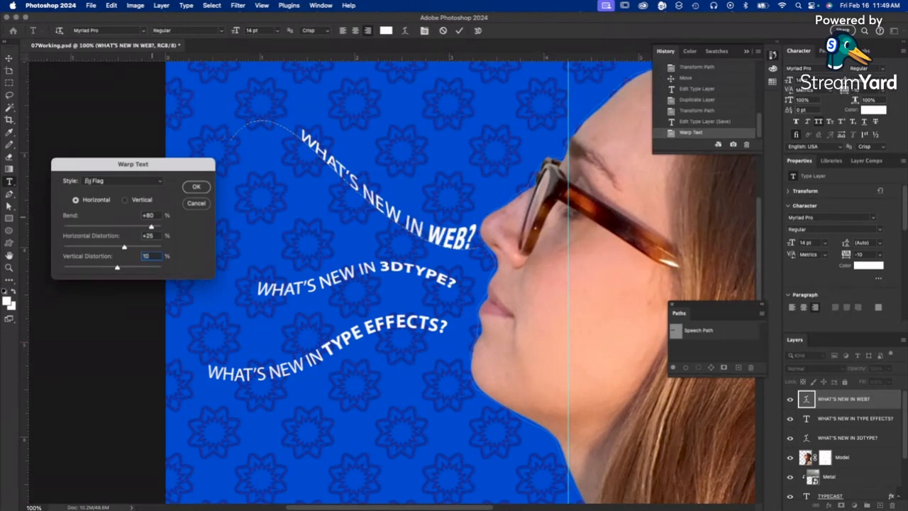
{"action": "left_click", "coordinate": [194, 187]}
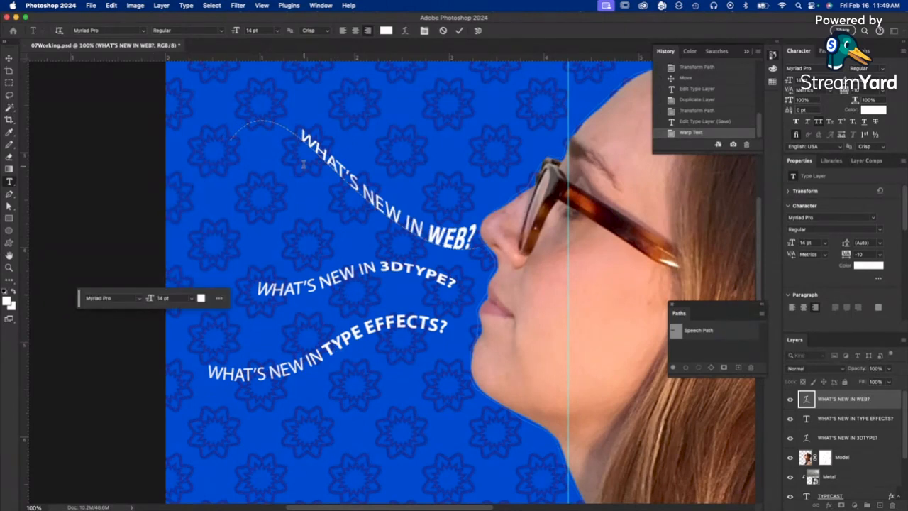
{"action": "left_click", "coordinate": [459, 32]}
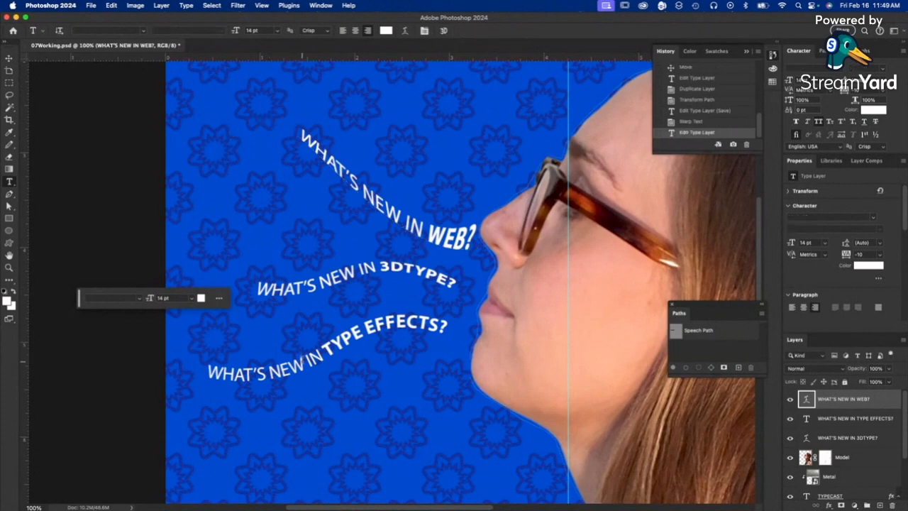
Select all of the WHAT'S NEW IN TYPE EFFECTS? text and apply a Fish warp style to it
{"action": "double_click", "coordinate": [301, 358]}
{"action": "key", "text": "super+a"}
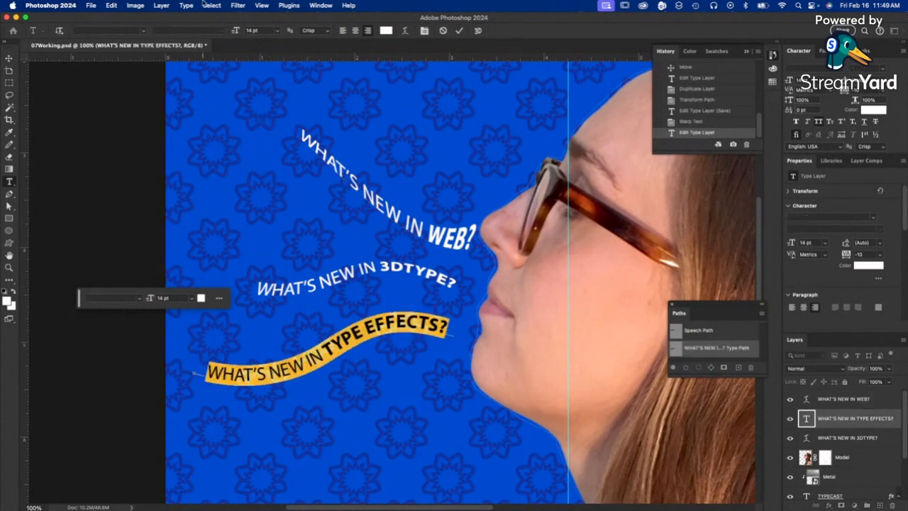
{"action": "left_click", "coordinate": [185, 5]}
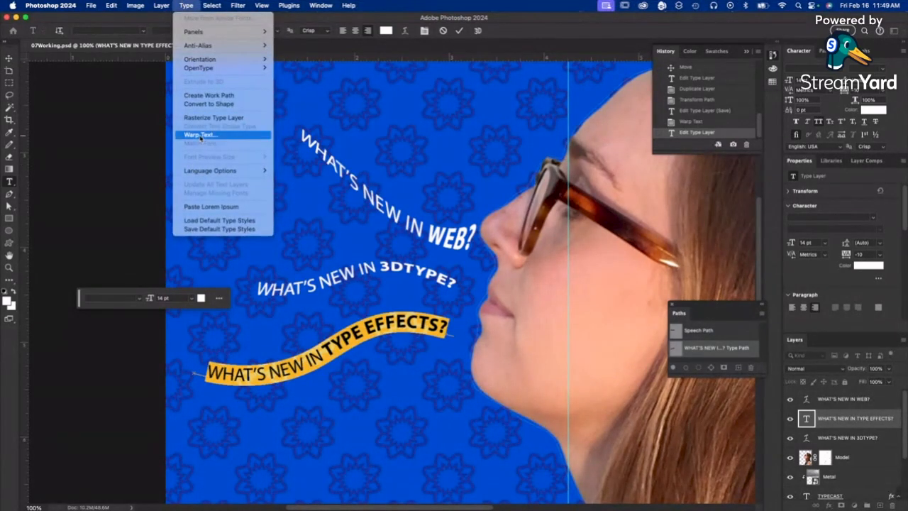
{"action": "left_click", "coordinate": [201, 137]}
{"action": "left_click", "coordinate": [133, 182]}
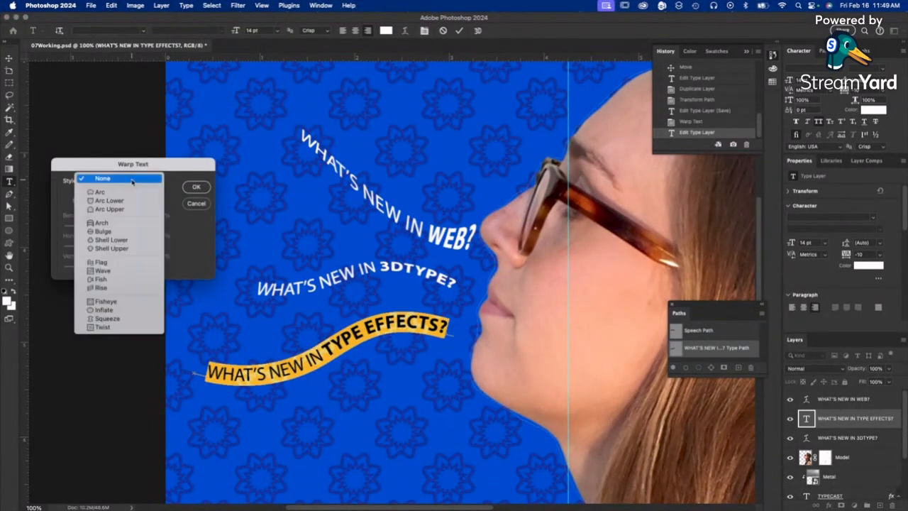
{"action": "left_click", "coordinate": [127, 284]}
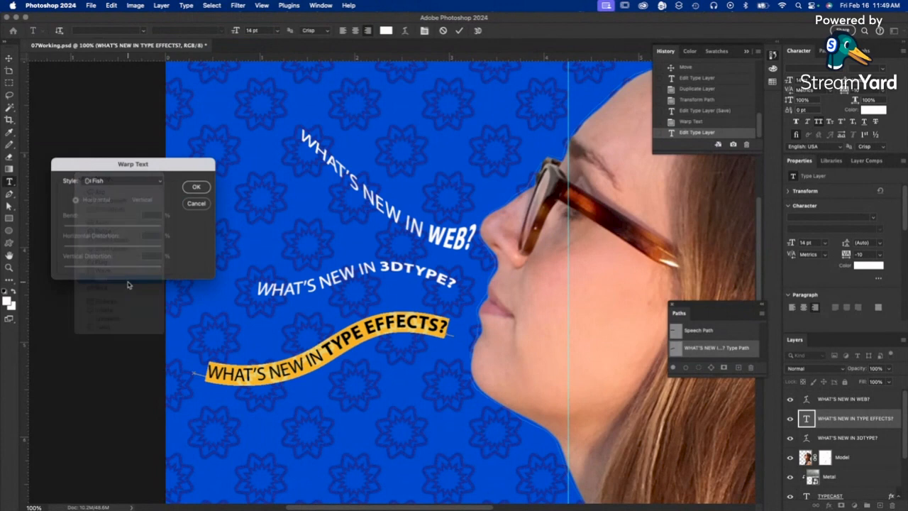
Set the TYPE EFFECTS? line's Fish warp to a bend of +60% and a horizontal distortion of +50%
{"action": "left_click", "coordinate": [155, 215]}
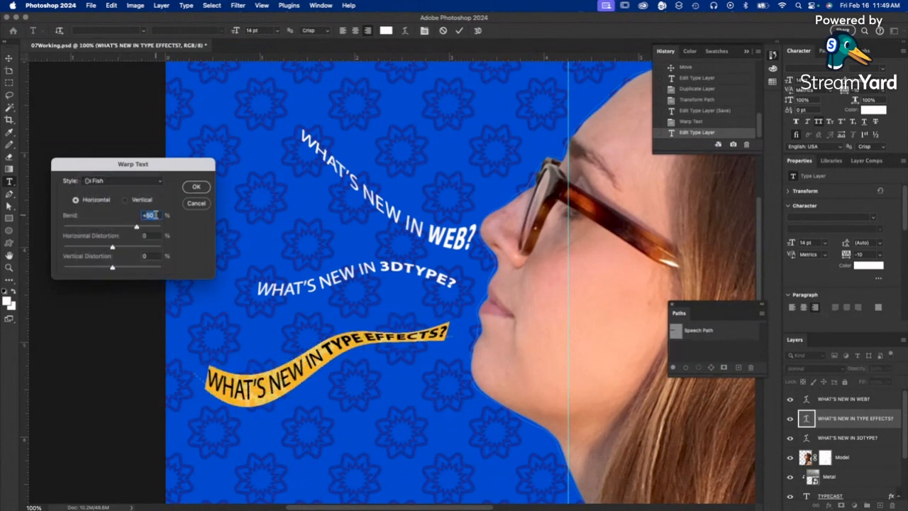
{"action": "type", "text": "+90"}
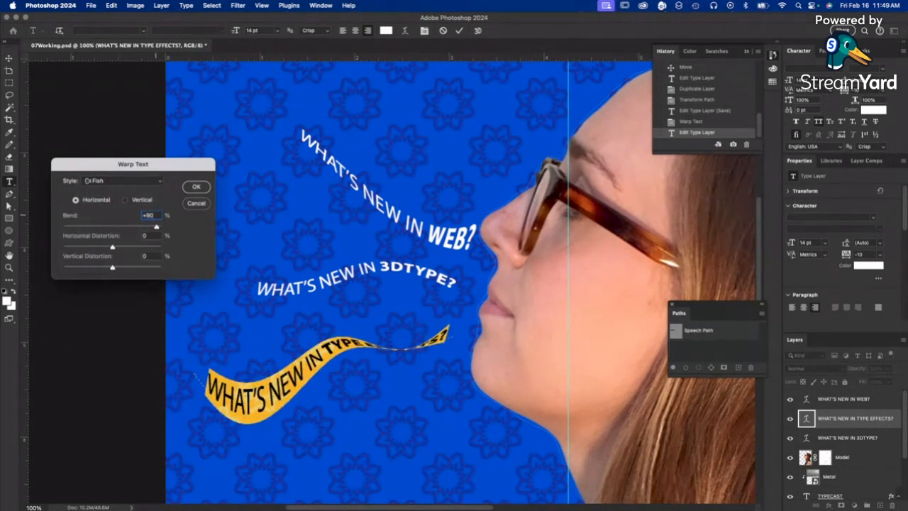
{"action": "key", "text": "shift+Down"}
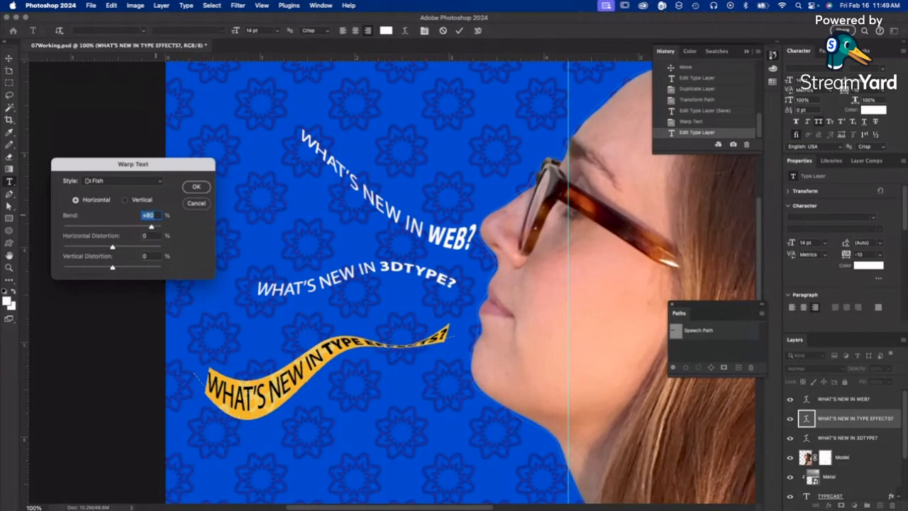
{"action": "key", "text": "shift+Down"}
{"action": "key", "text": "shift+Down"}
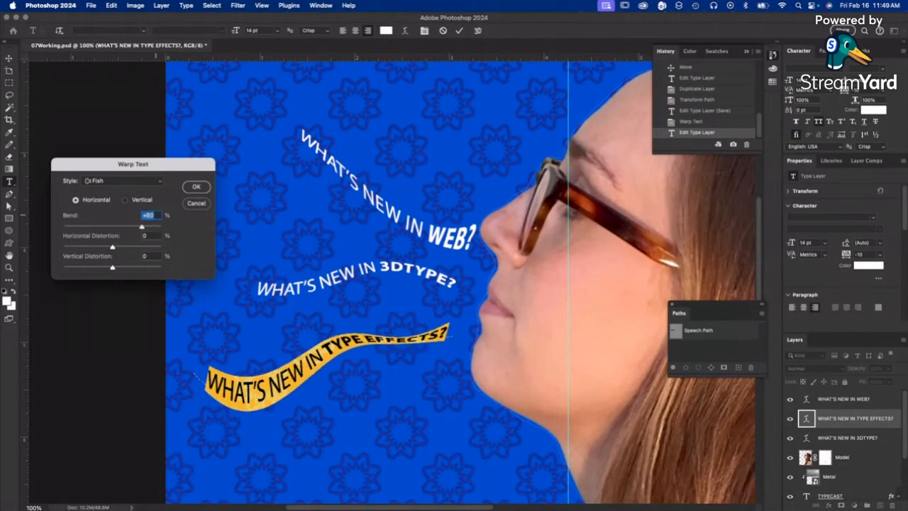
{"action": "key", "text": "Tab"}
{"action": "type", "text": "50"}
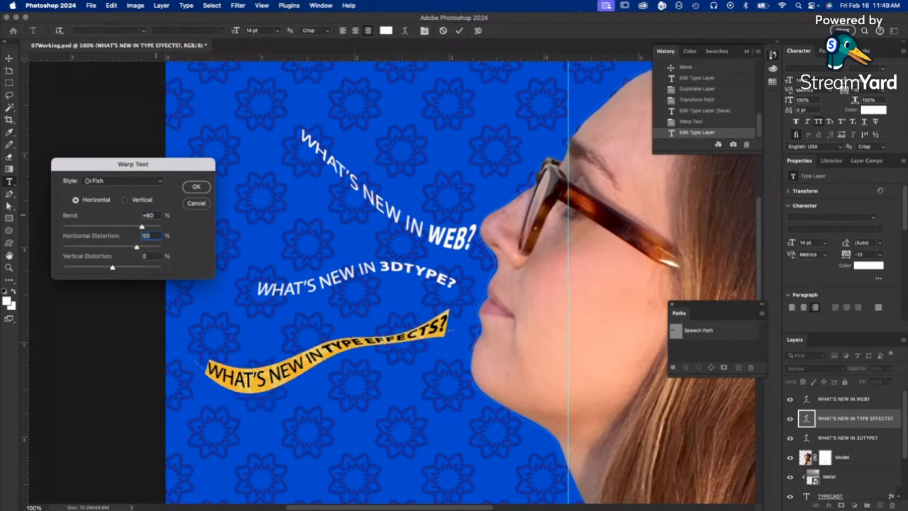
Set the Fish warp's vertical distortion to +10%, accept the warp and commit the TYPE EFFECTS? text edit
{"action": "key", "text": "Tab"}
{"action": "key", "text": "shift+Up"}
{"action": "key", "text": "shift+Up"}
{"action": "key", "text": "shift+Up"}
{"action": "key", "text": "shift+Up"}
{"action": "key", "text": "shift+Up"}
{"action": "key", "text": "shift+Up"}
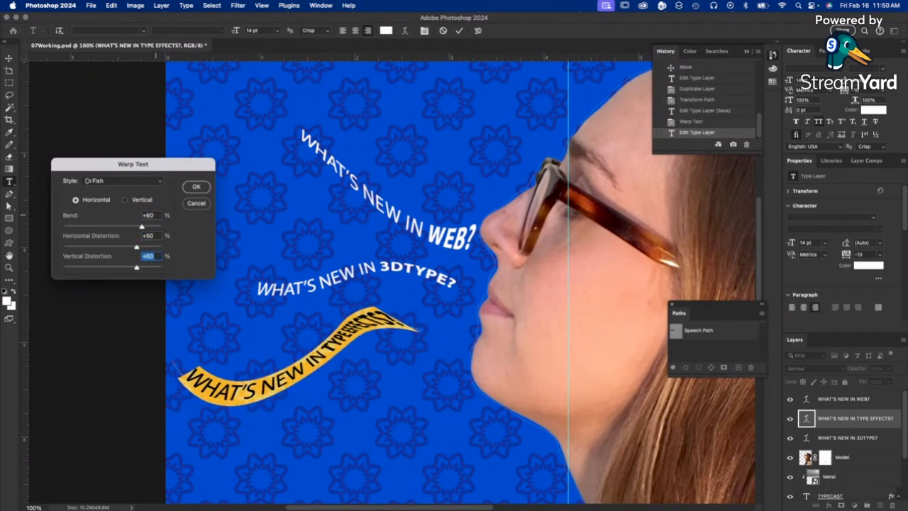
{"action": "key", "text": "shift+Down"}
{"action": "key", "text": "shift+Down"}
{"action": "key", "text": "shift+Down"}
{"action": "key", "text": "shift+Down"}
{"action": "key", "text": "shift+Down"}
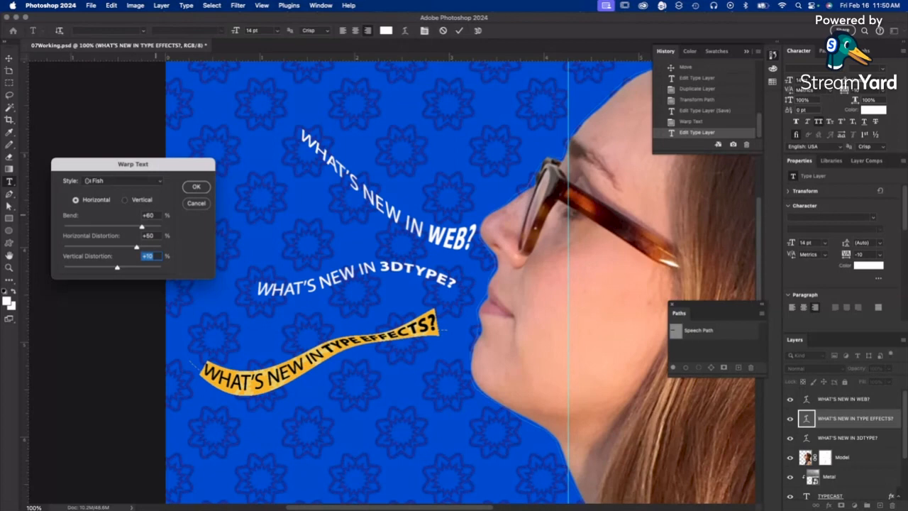
{"action": "key", "text": "Return"}
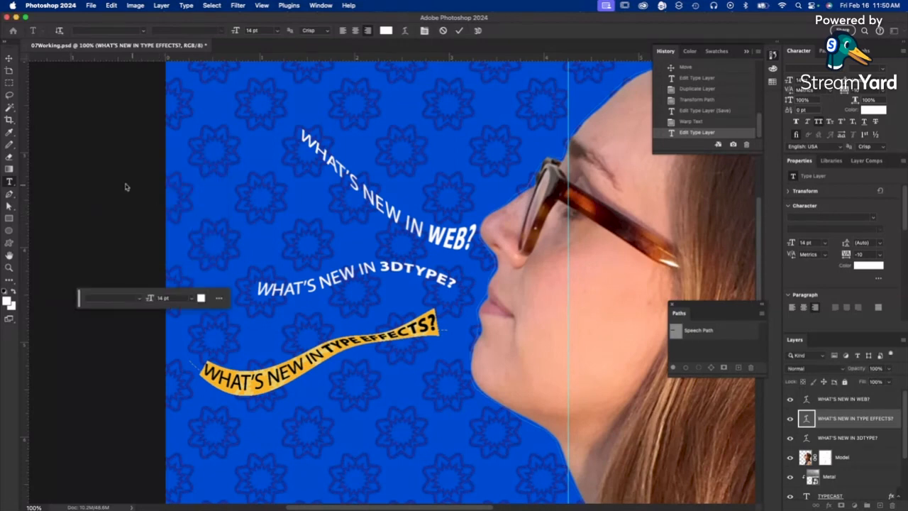
{"action": "left_click", "coordinate": [83, 160]}
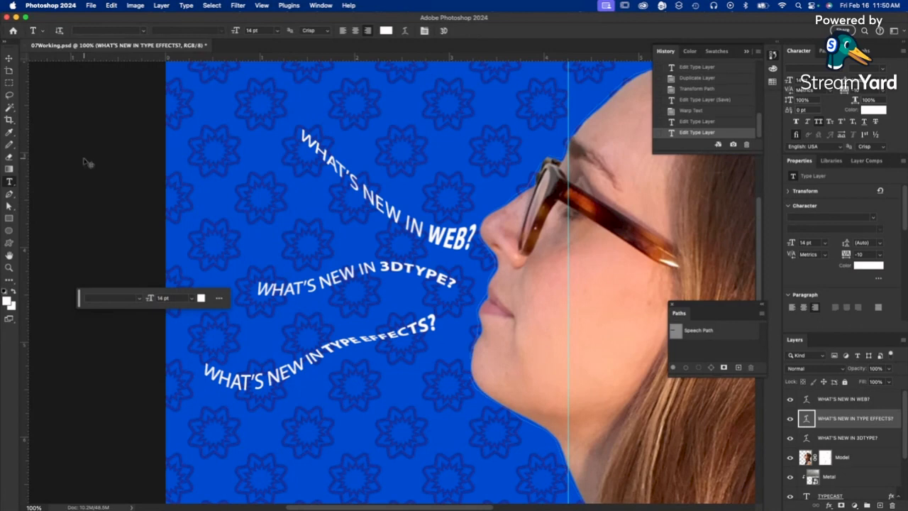
Fit the whole cover in view, move the floating task bar clear of the artwork, and save the document
{"action": "key", "text": "super+0"}
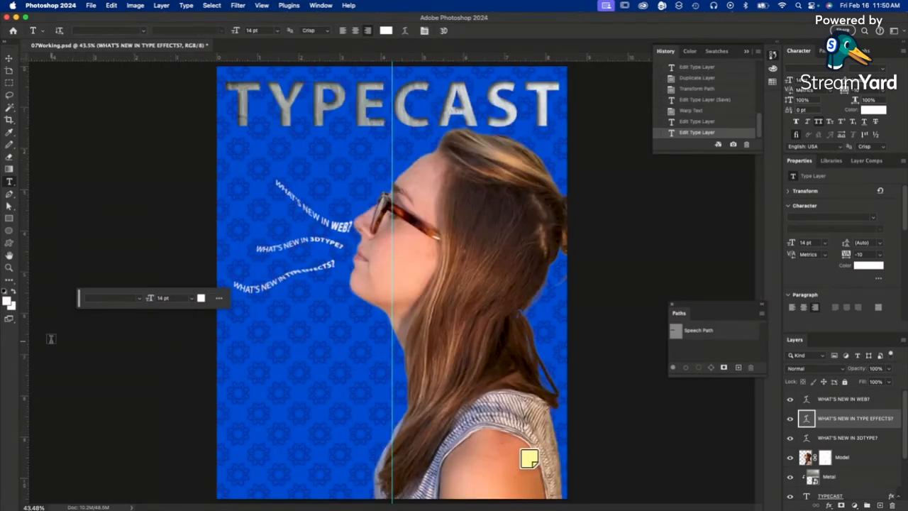
{"action": "left_click_drag", "start_coordinate": [79, 303], "coordinate": [19, 371]}
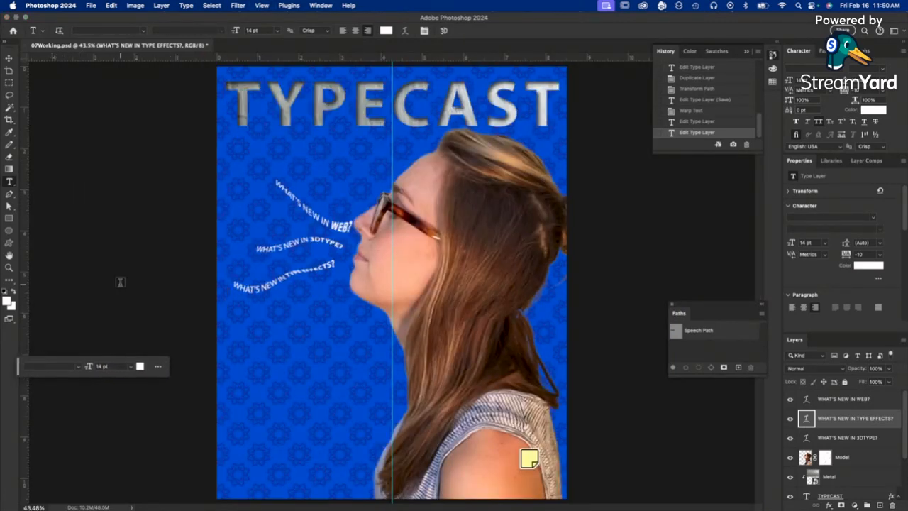
{"action": "key", "text": "super+s"}
Add a vertical guide near the cover's right edge and a horizontal guide at 2 in, then deselect all layers
{"action": "left_click_drag", "start_coordinate": [27, 93], "coordinate": [556, 172]}
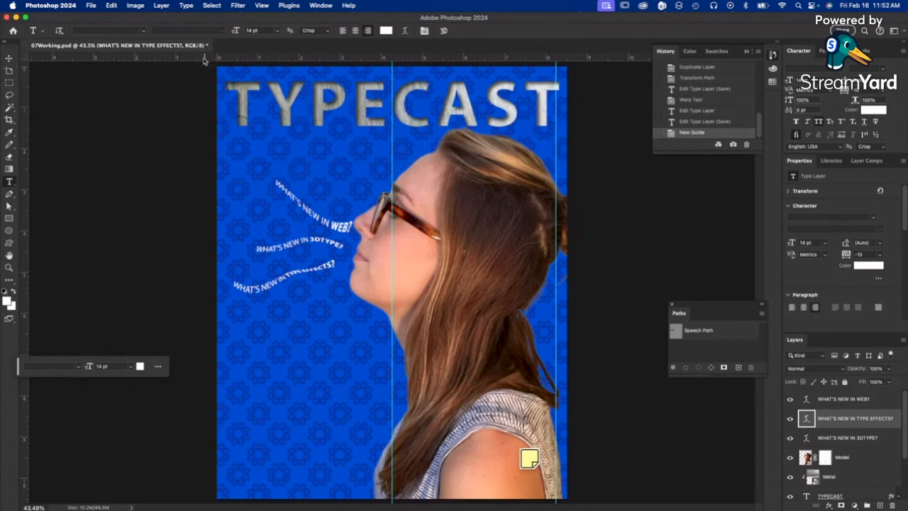
{"action": "left_click_drag", "start_coordinate": [204, 59], "coordinate": [303, 147]}
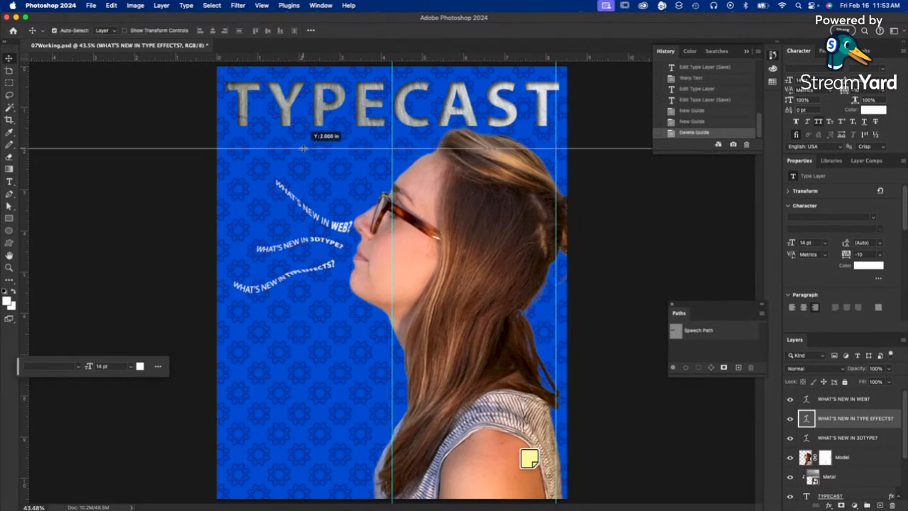
{"action": "left_click_drag", "start_coordinate": [303, 149], "coordinate": [303, 148]}
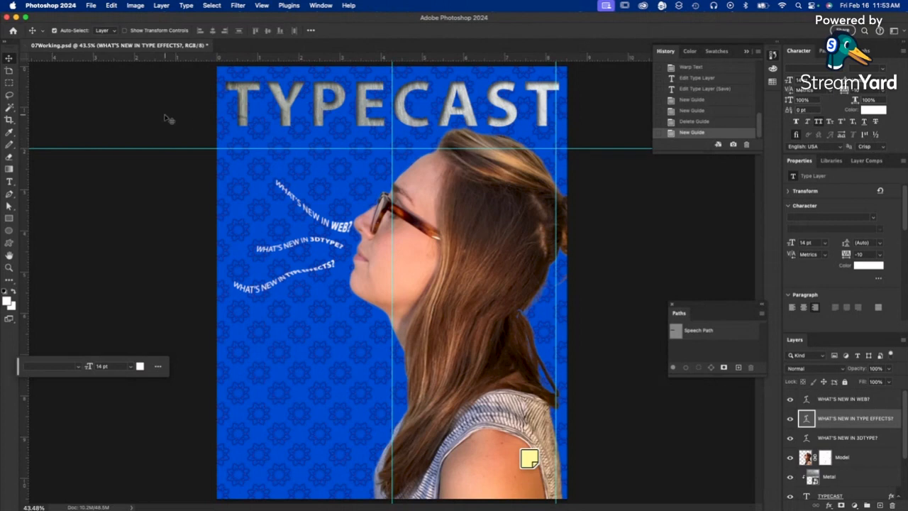
{"action": "left_click", "coordinate": [132, 250]}
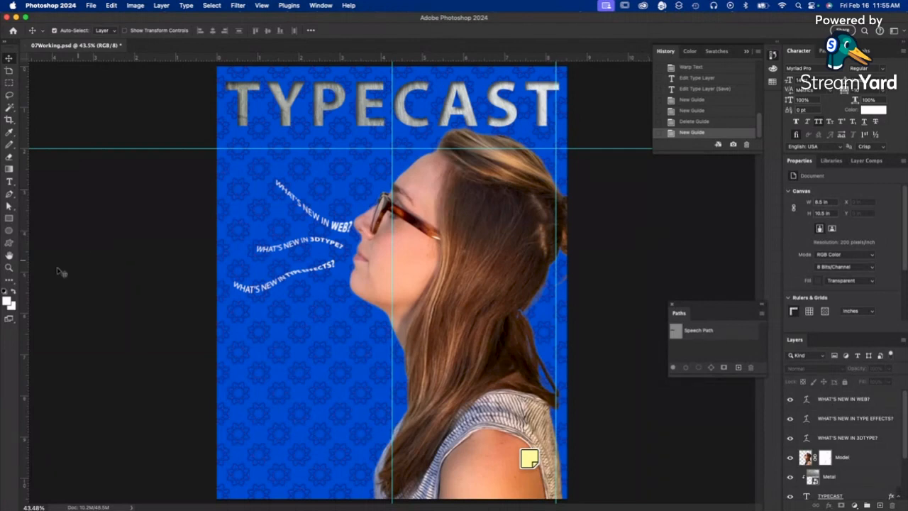
With the Note tool, add a note reading HELLO THIS IS A NOTE on the cover's lower-left area and close the note editor
{"action": "left_click", "coordinate": [10, 280]}
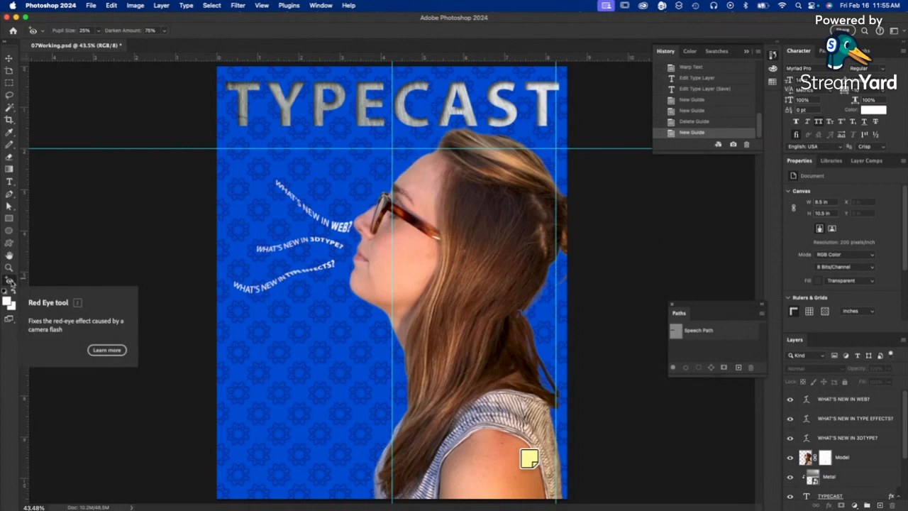
{"action": "right_click", "coordinate": [10, 281]}
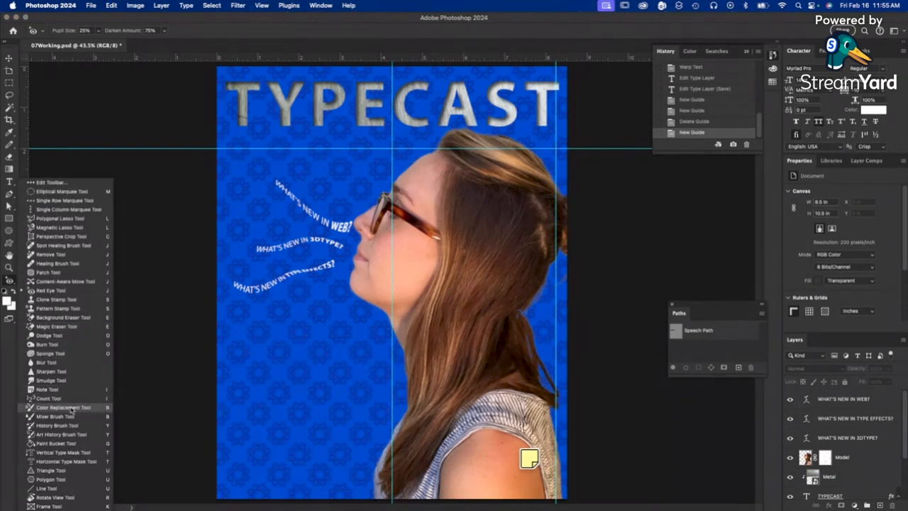
{"action": "left_click", "coordinate": [46, 390]}
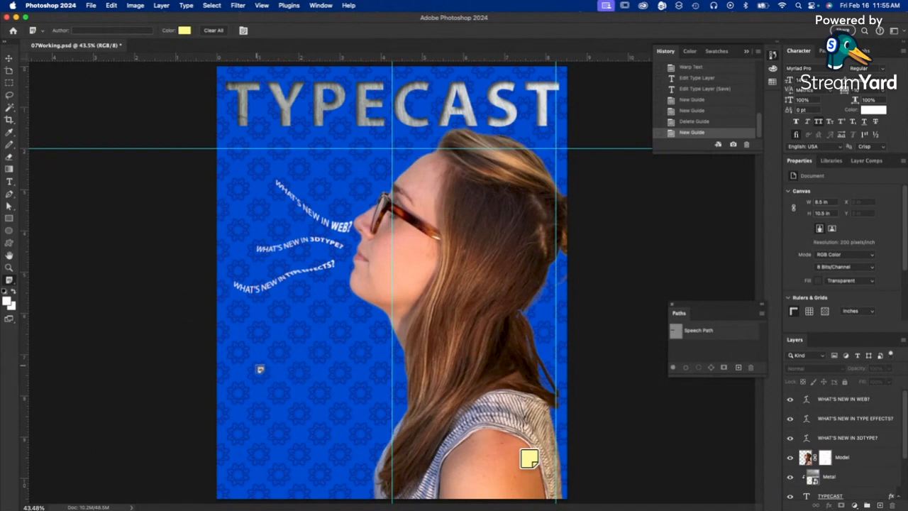
{"action": "left_click", "coordinate": [260, 372]}
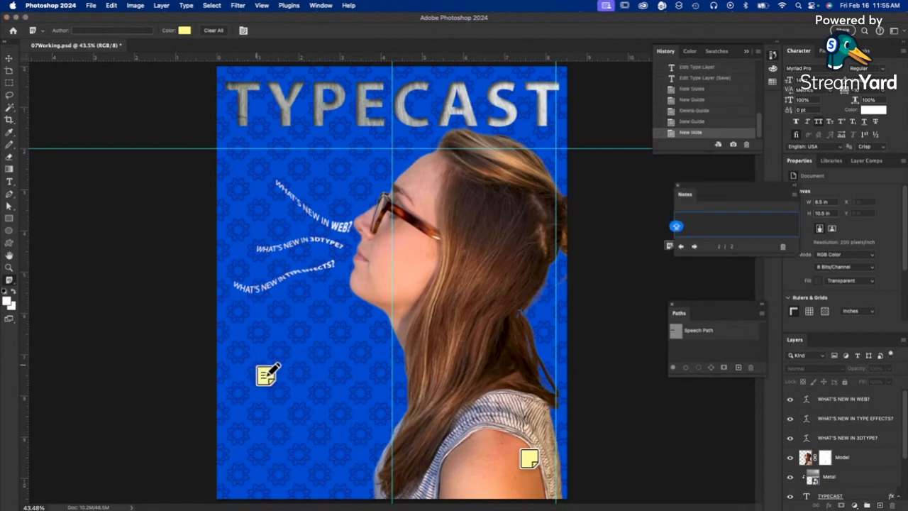
{"action": "type", "text": "HELLO TH"}
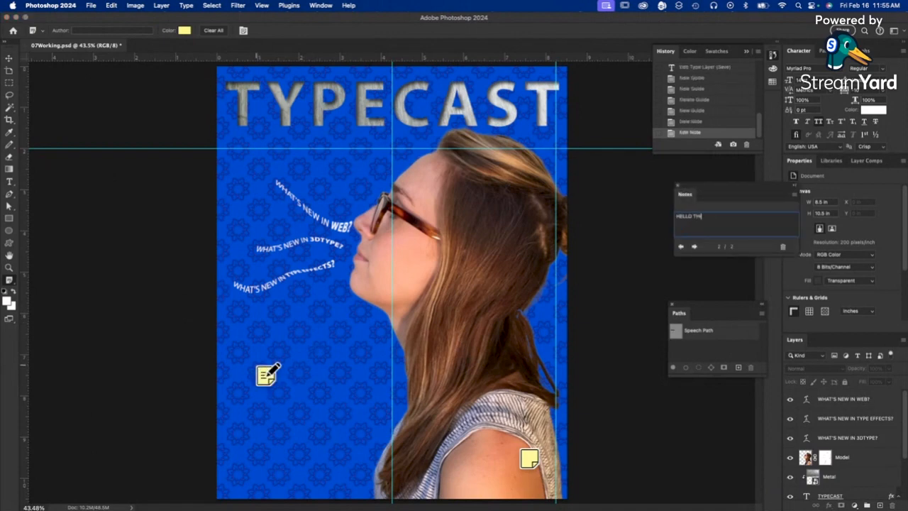
{"action": "type", "text": "IS IS A NOTE"}
{"action": "left_click", "coordinate": [678, 188]}
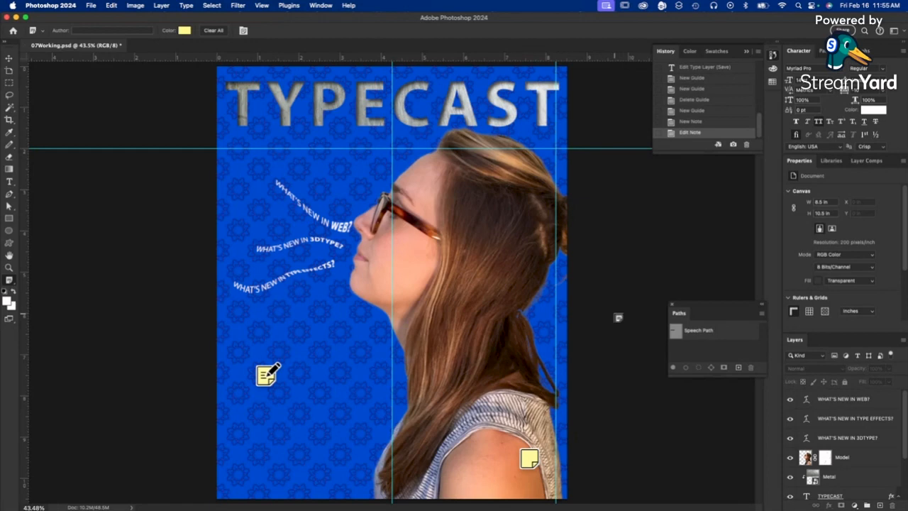
Open the existing note on the model's shoulder, enlarge its editor to show all the text, and copy the text
{"action": "key", "text": "v"}
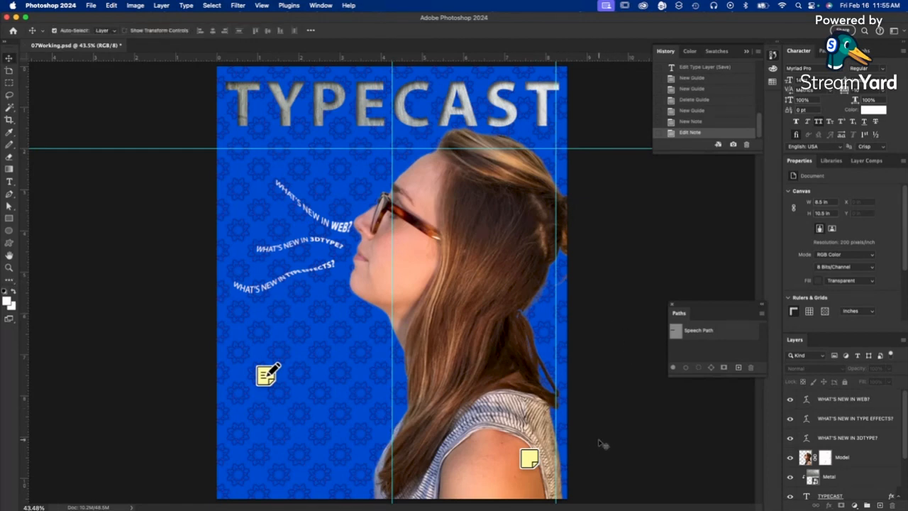
{"action": "double_click", "coordinate": [529, 459]}
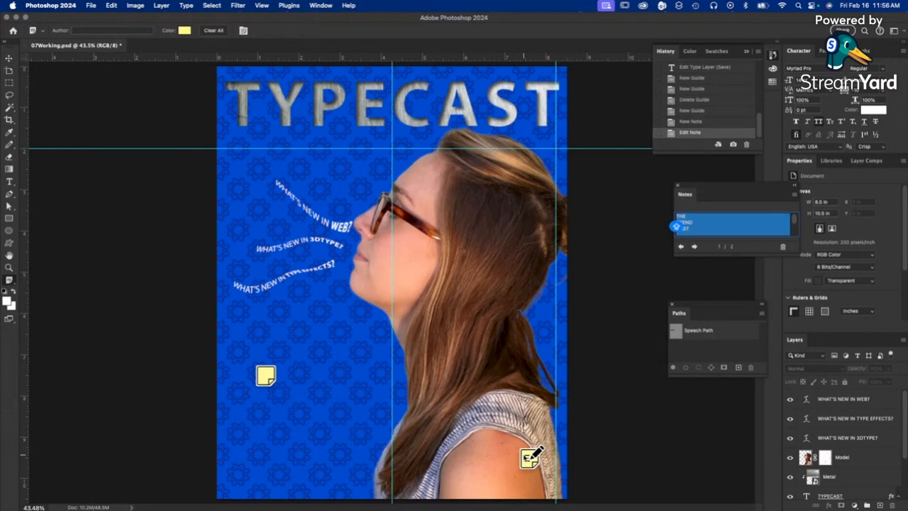
{"action": "left_click_drag", "start_coordinate": [798, 256], "coordinate": [799, 312]}
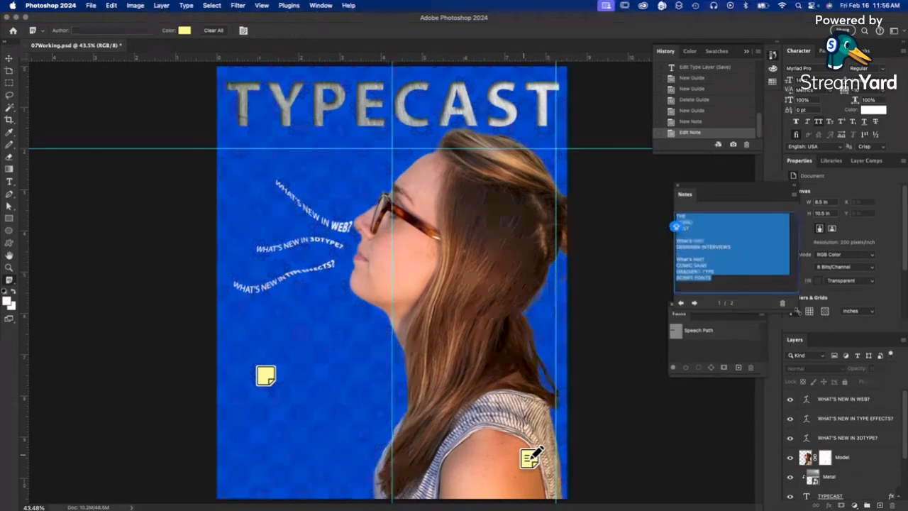
{"action": "left_click_drag", "start_coordinate": [759, 190], "coordinate": [752, 169]}
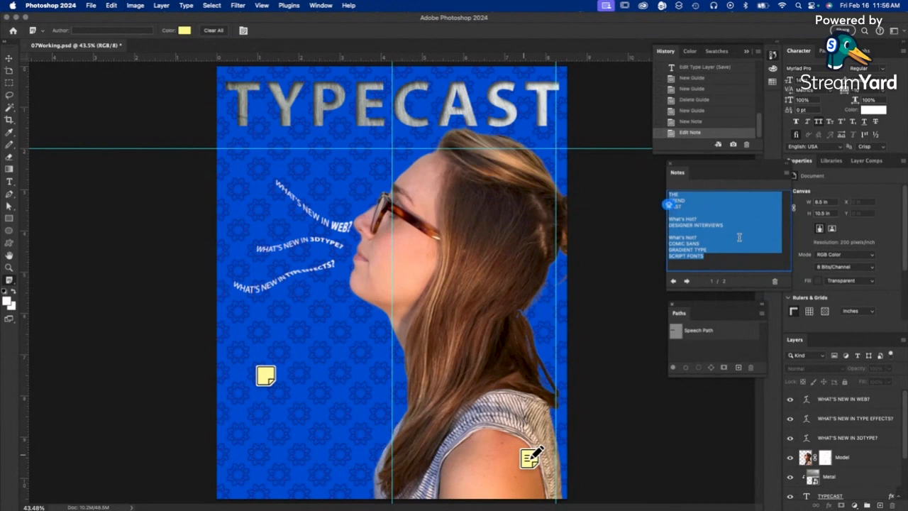
Above the Model layer, draw a paragraph type box from the upper-right guide intersection and paste the note's text into it
{"action": "left_click", "coordinate": [855, 465]}
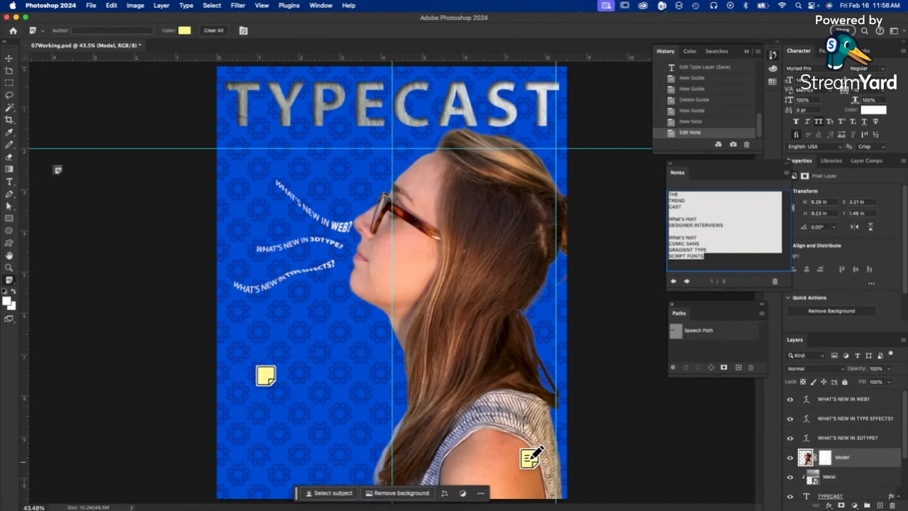
{"action": "left_click", "coordinate": [9, 182]}
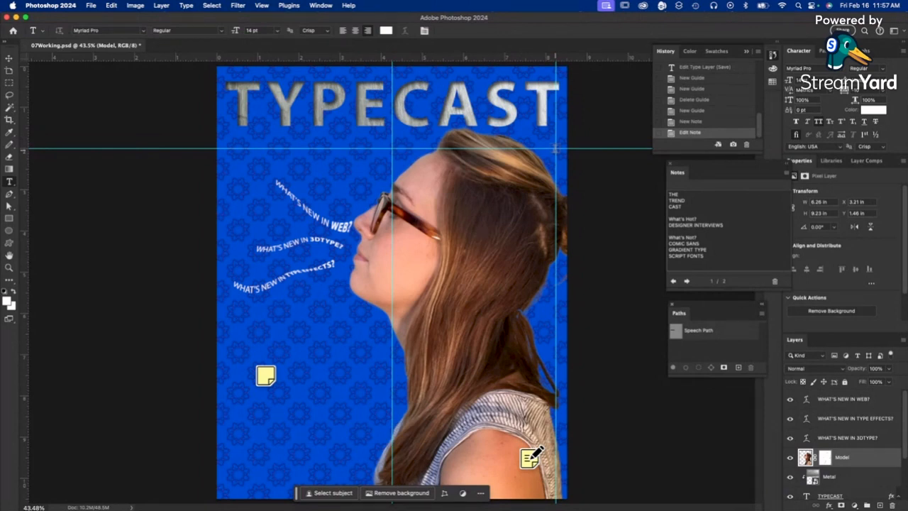
{"action": "left_click_drag", "start_coordinate": [555, 149], "coordinate": [305, 231]}
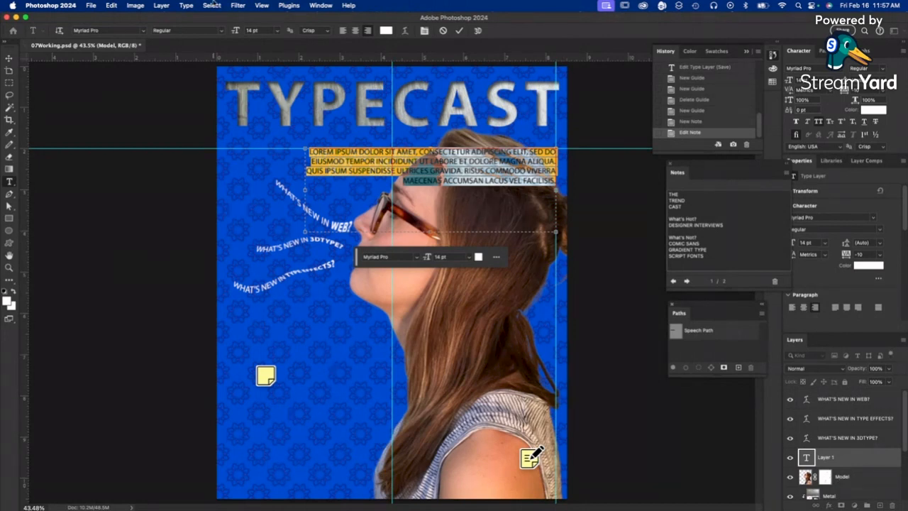
{"action": "left_click", "coordinate": [110, 5]}
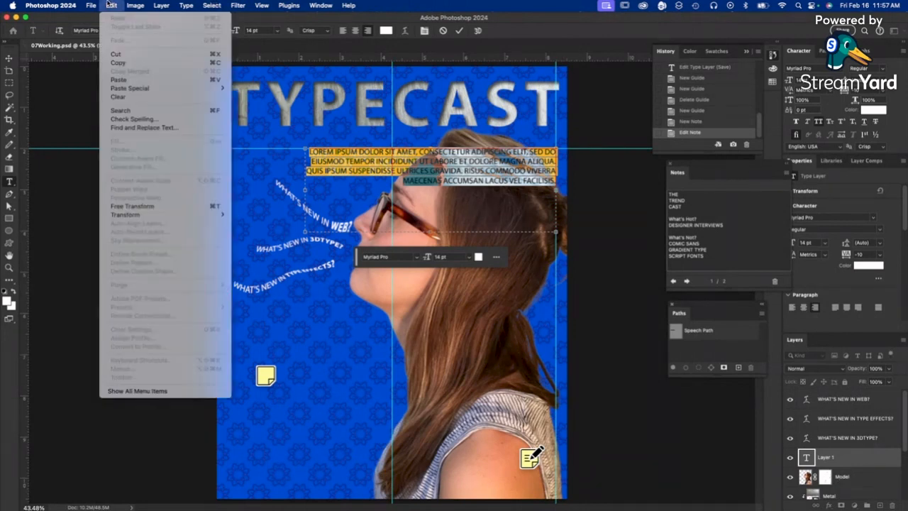
{"action": "left_click", "coordinate": [117, 80]}
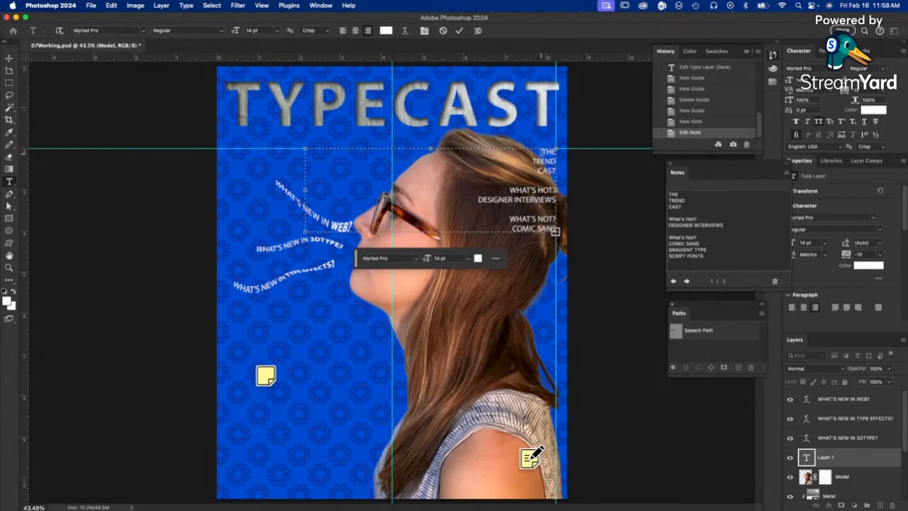
Set THE TREND CAST to 70 pt with 55 pt leading and -50 tracking, and extend the text box downward to fit all lines
{"action": "key", "text": "shift+Down"}
{"action": "key", "text": "shift+Down"}
{"action": "key", "text": "shift+End"}
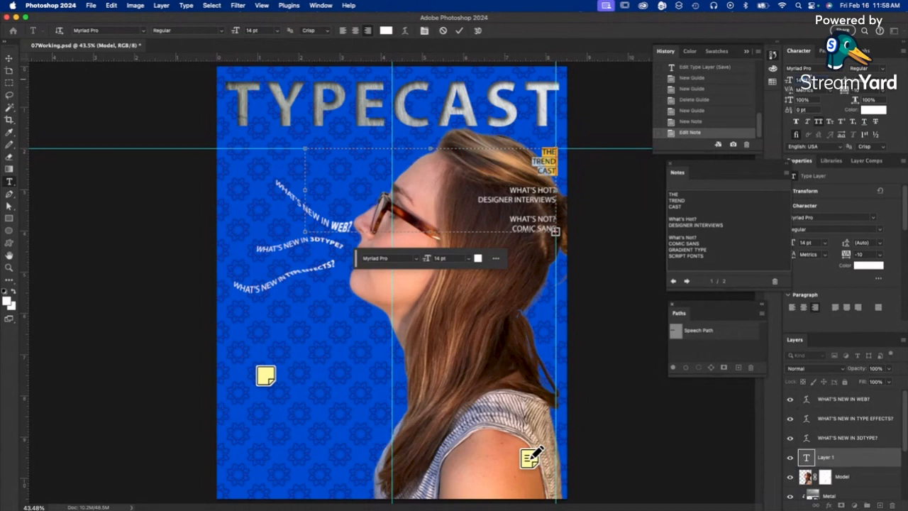
{"action": "type", "text": "70"}
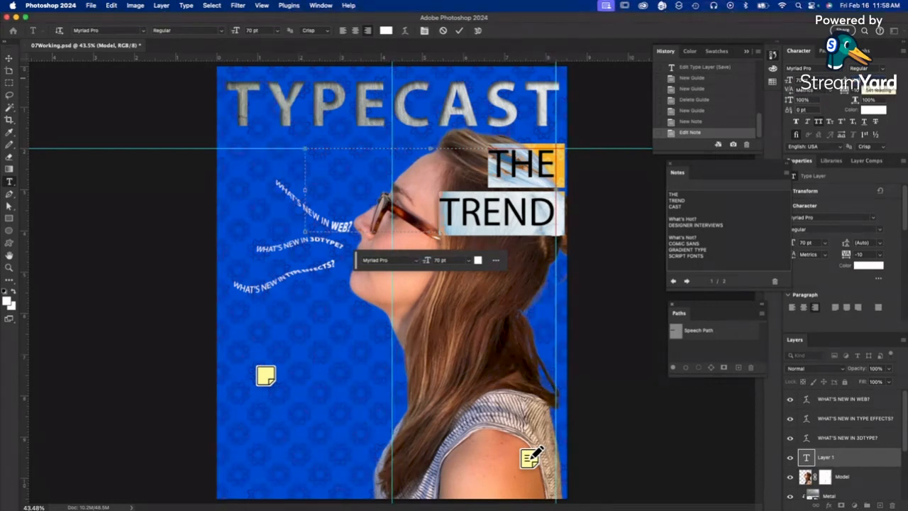
{"action": "left_click_drag", "start_coordinate": [859, 81], "coordinate": [848, 95]}
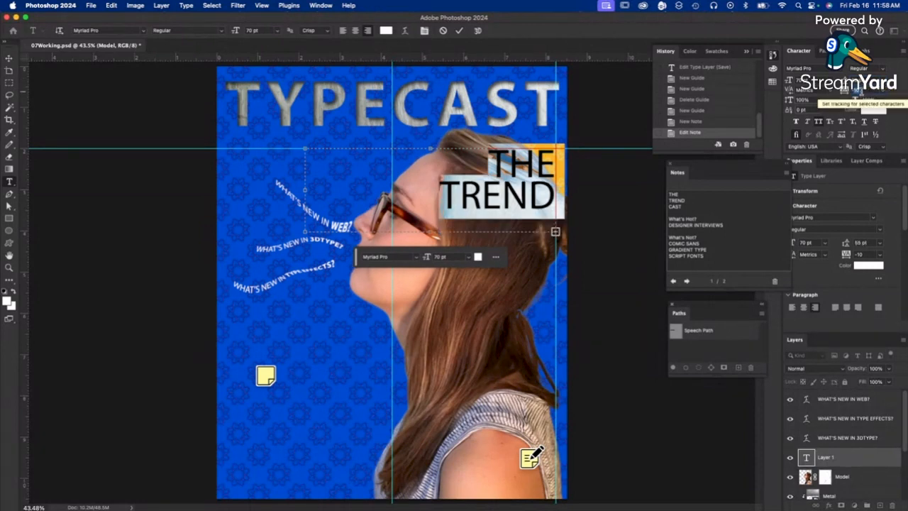
{"action": "left_click_drag", "start_coordinate": [855, 91], "coordinate": [845, 92]}
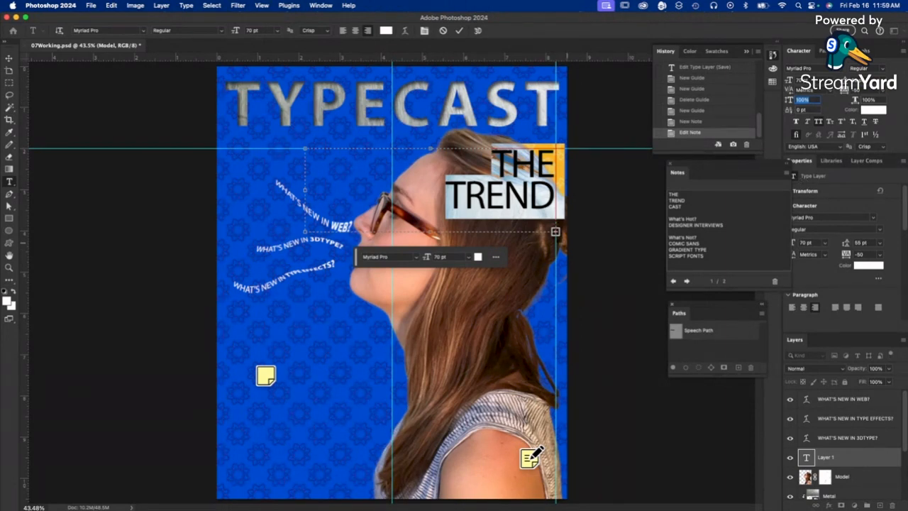
{"action": "left_click_drag", "start_coordinate": [556, 232], "coordinate": [557, 364]}
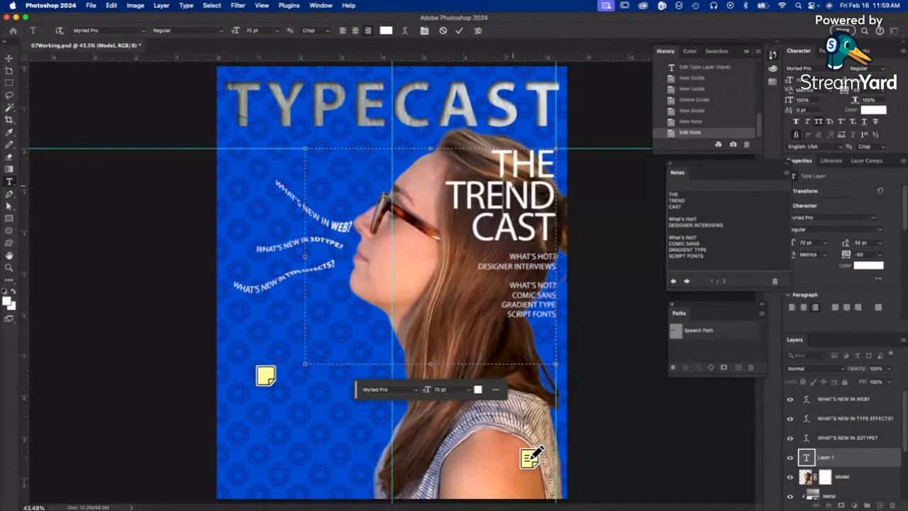
Change the word TREND to the Bold font style and commit the text
{"action": "double_click", "coordinate": [497, 189]}
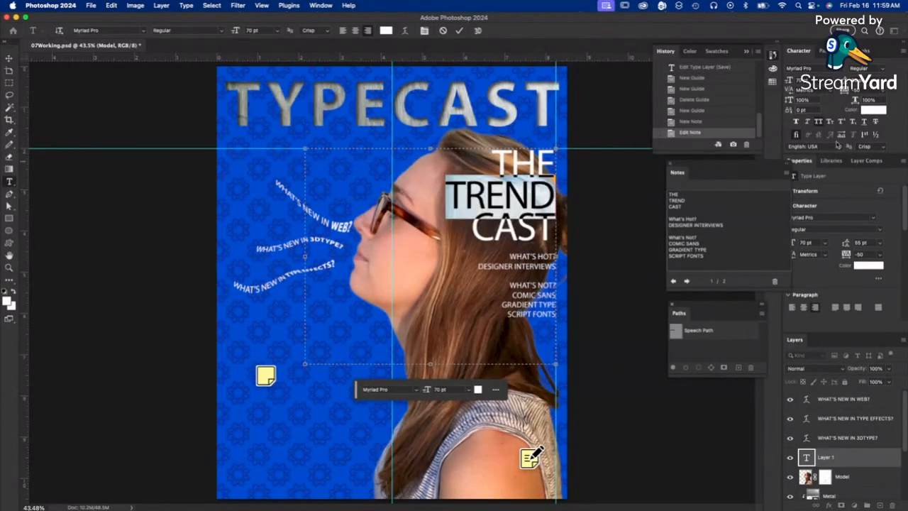
{"action": "left_click", "coordinate": [883, 69]}
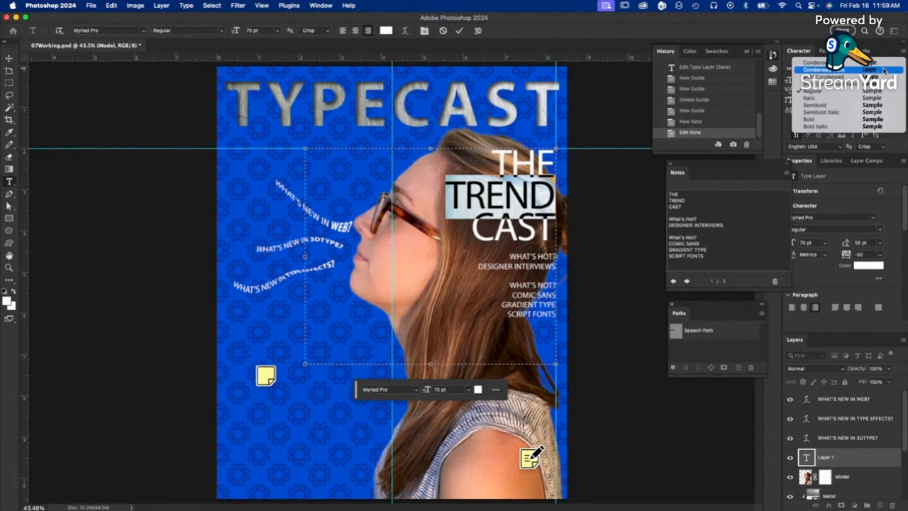
{"action": "left_click", "coordinate": [816, 119]}
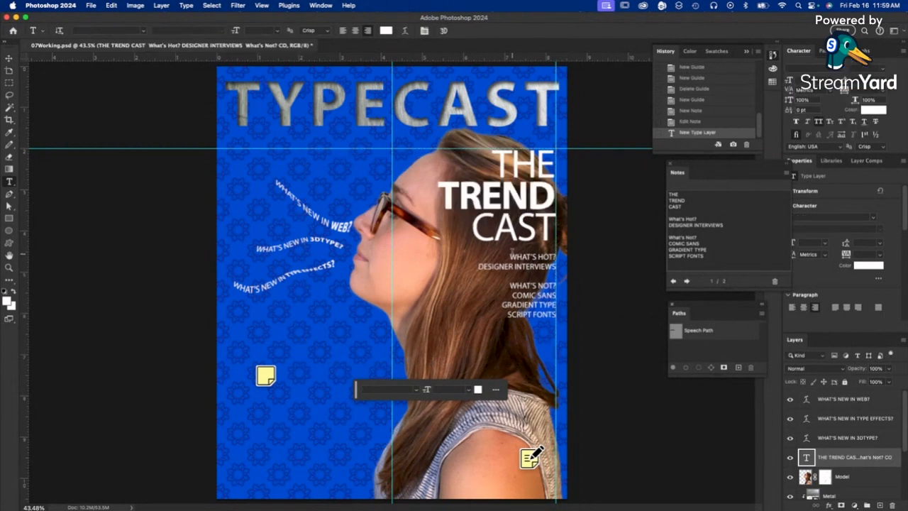
Format the text below THE TREND CAST as 22 pt with 28 pt leading and 0 tracking, turn off All Caps, and commit it
{"action": "left_click_drag", "start_coordinate": [512, 252], "coordinate": [588, 357]}
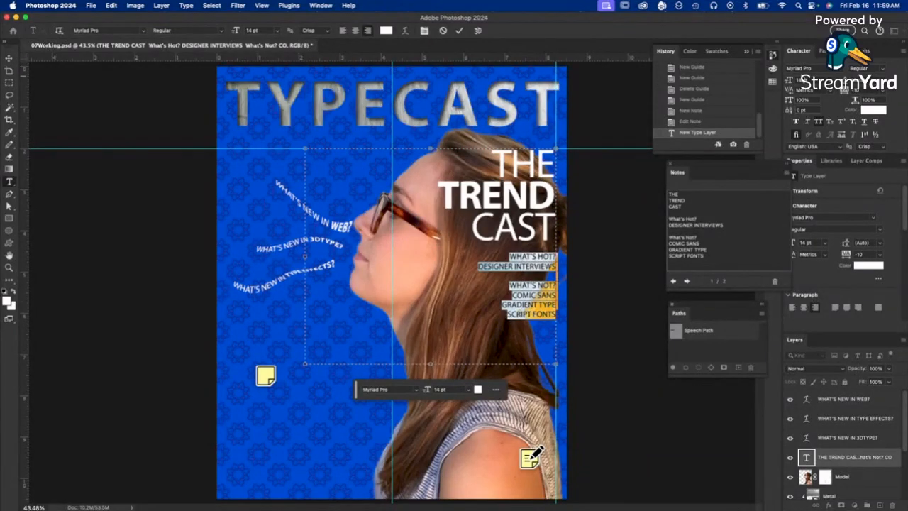
{"action": "left_click_drag", "start_coordinate": [800, 79], "coordinate": [859, 81]}
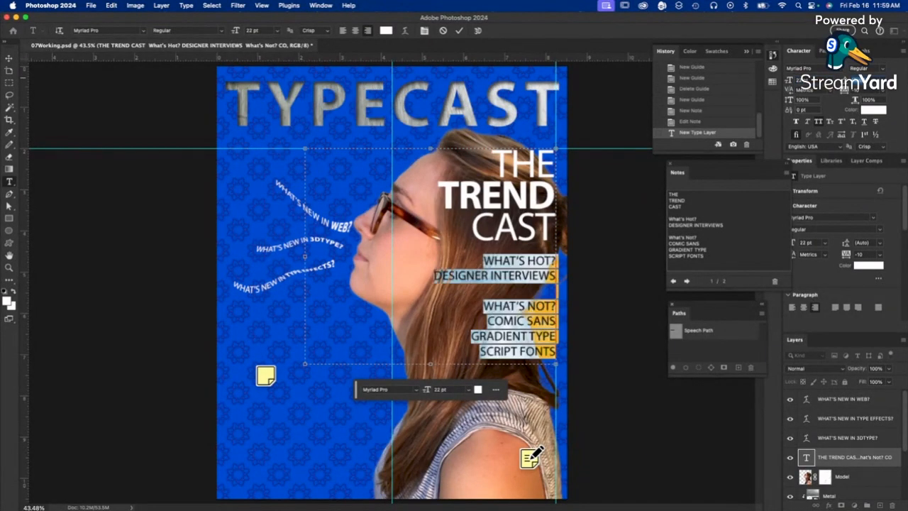
{"action": "left_click_drag", "start_coordinate": [846, 80], "coordinate": [862, 81]}
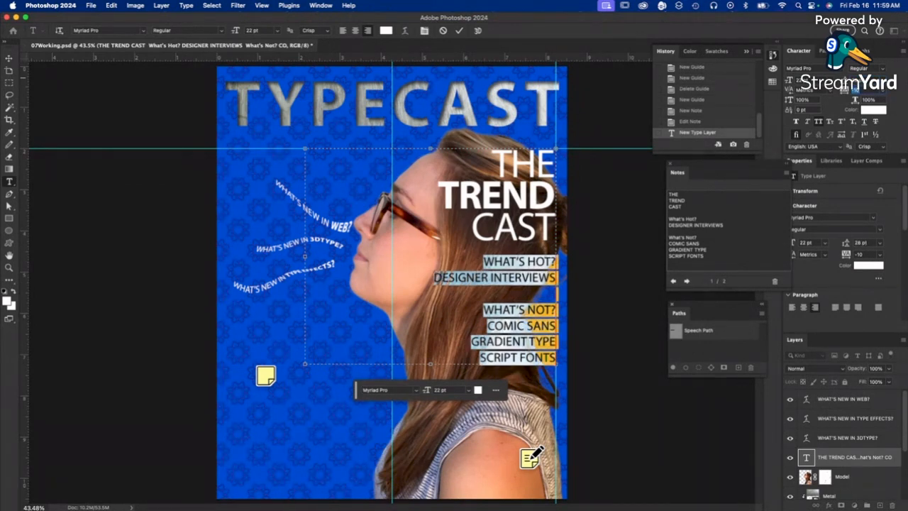
{"action": "key", "text": "Tab"}
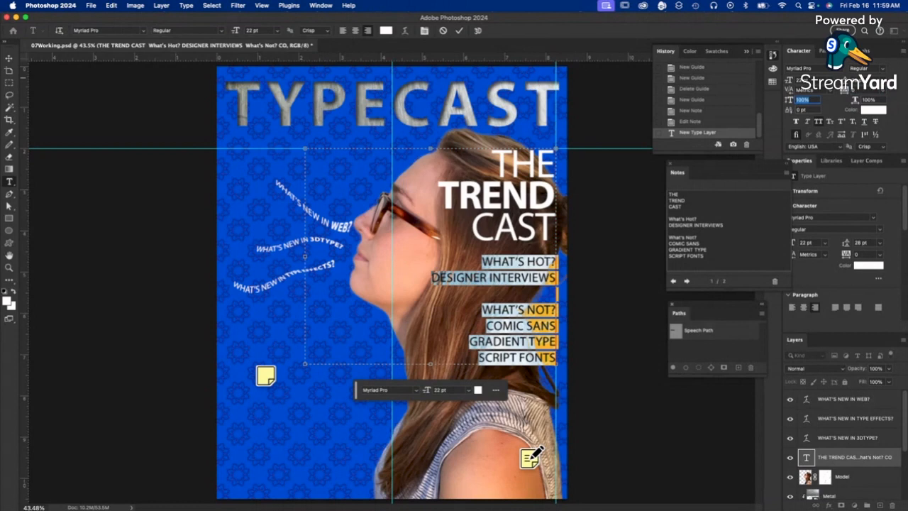
{"action": "left_click", "coordinate": [819, 122]}
{"action": "left_click", "coordinate": [602, 247]}
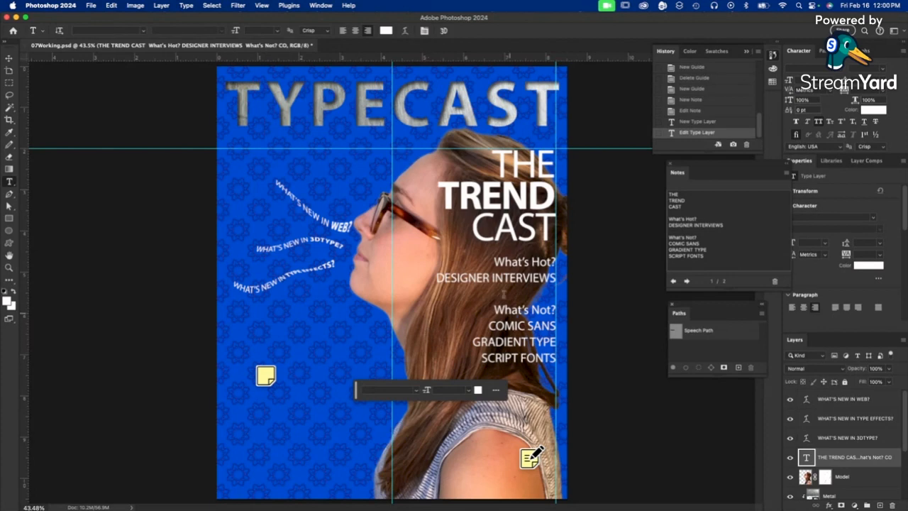
Set the What's Hot? and What's Not? lines to the Bold font style and commit the text
{"action": "left_click", "coordinate": [529, 264]}
{"action": "triple_click", "coordinate": [528, 262]}
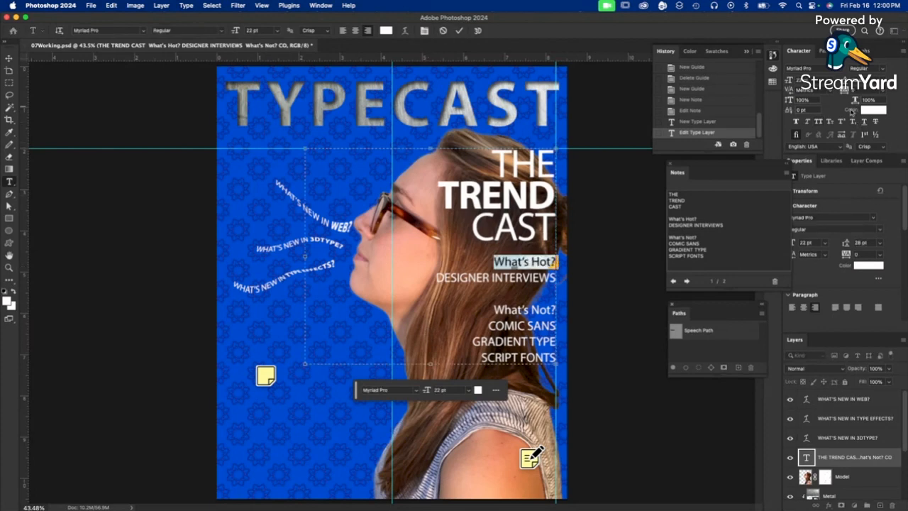
{"action": "left_click", "coordinate": [876, 69]}
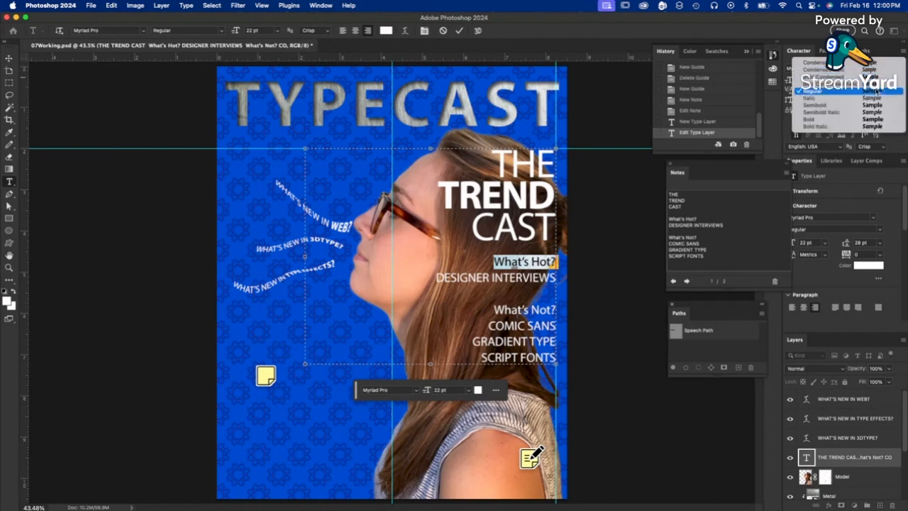
{"action": "left_click", "coordinate": [830, 91]}
{"action": "triple_click", "coordinate": [529, 305]}
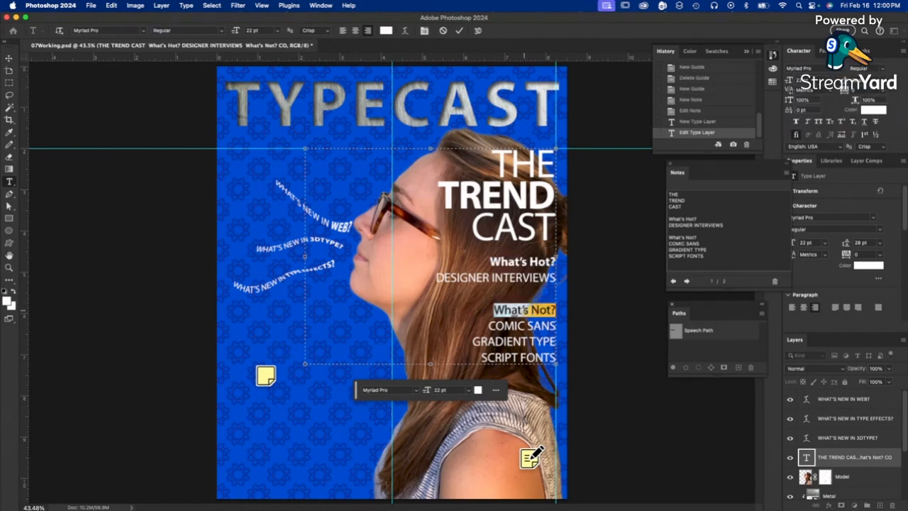
{"action": "left_click", "coordinate": [877, 69]}
{"action": "left_click", "coordinate": [830, 91]}
{"action": "left_click", "coordinate": [459, 30]}
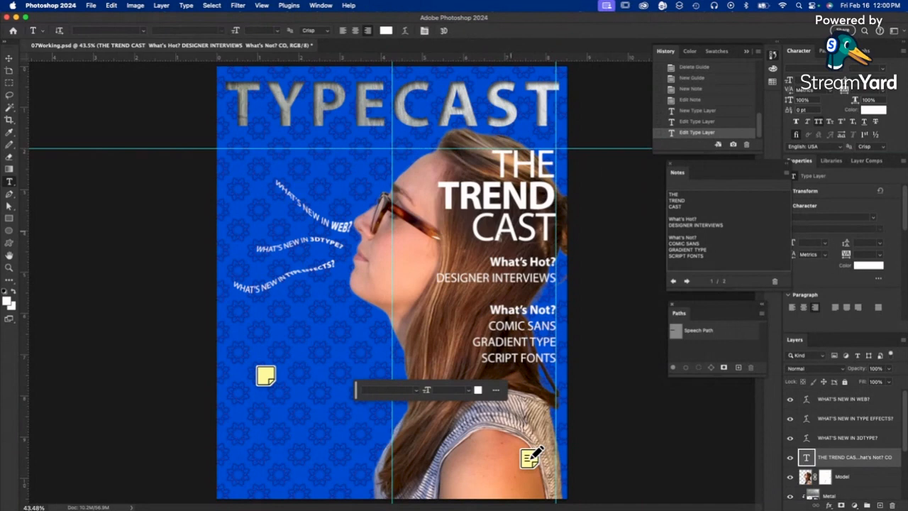
Recolor the word TREND blue (#1868e1) and commit the text edit
{"action": "double_click", "coordinate": [488, 198]}
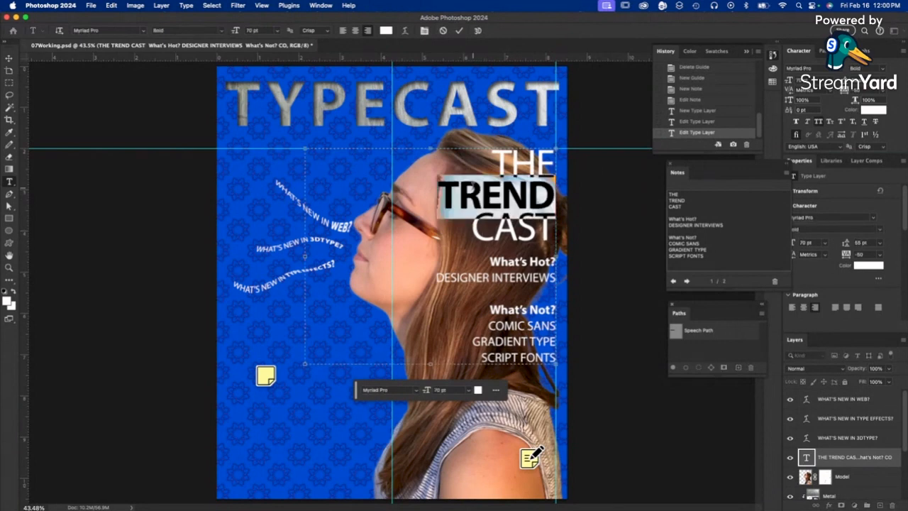
{"action": "left_click", "coordinate": [874, 111]}
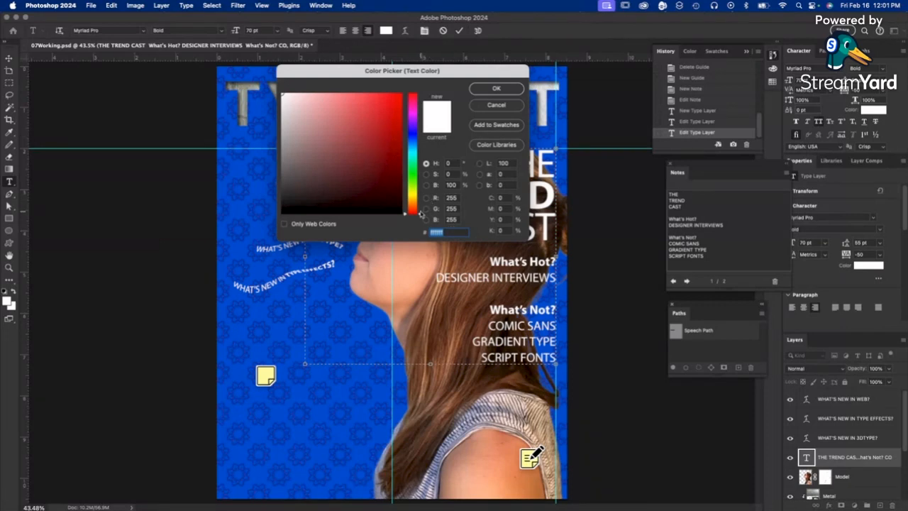
{"action": "left_click_drag", "start_coordinate": [421, 214], "coordinate": [420, 141]}
{"action": "left_click", "coordinate": [389, 106]}
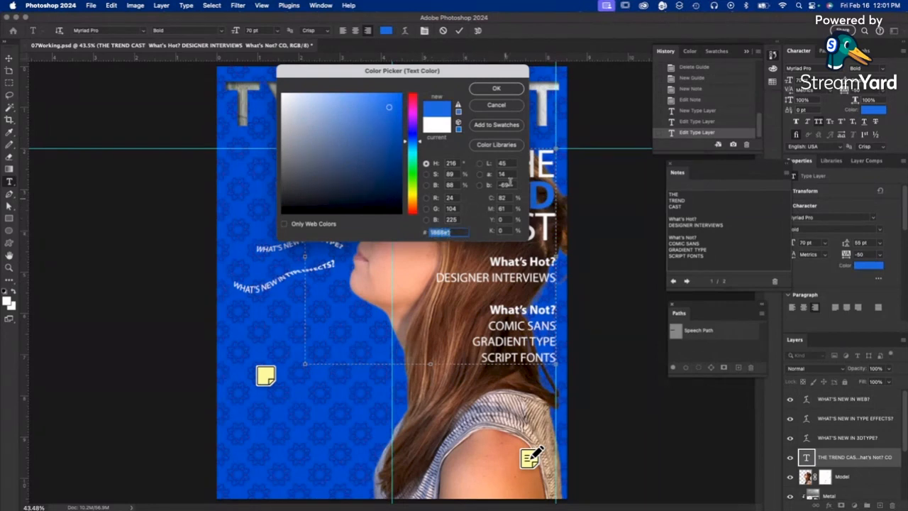
{"action": "left_click", "coordinate": [494, 88]}
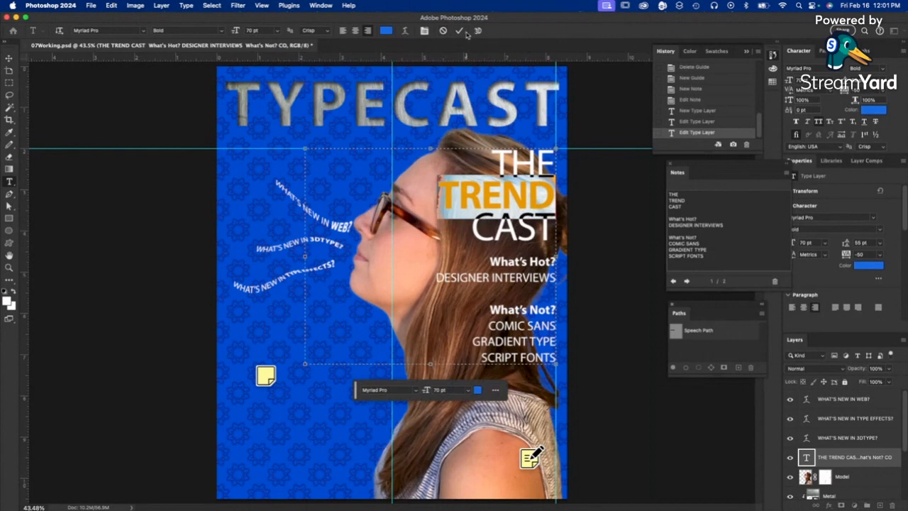
{"action": "left_click", "coordinate": [459, 30]}
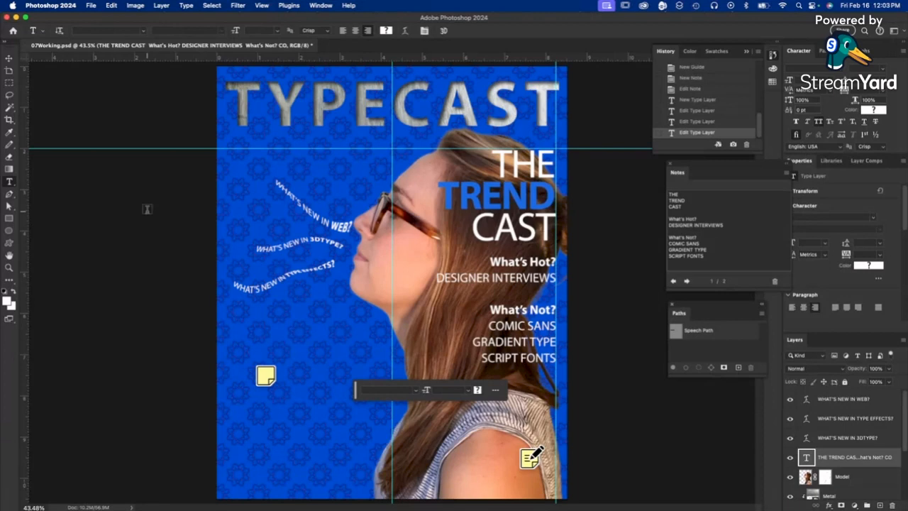
Make all text in the THE TREND CAST layer bold
{"action": "key", "text": "super+shift+b"}
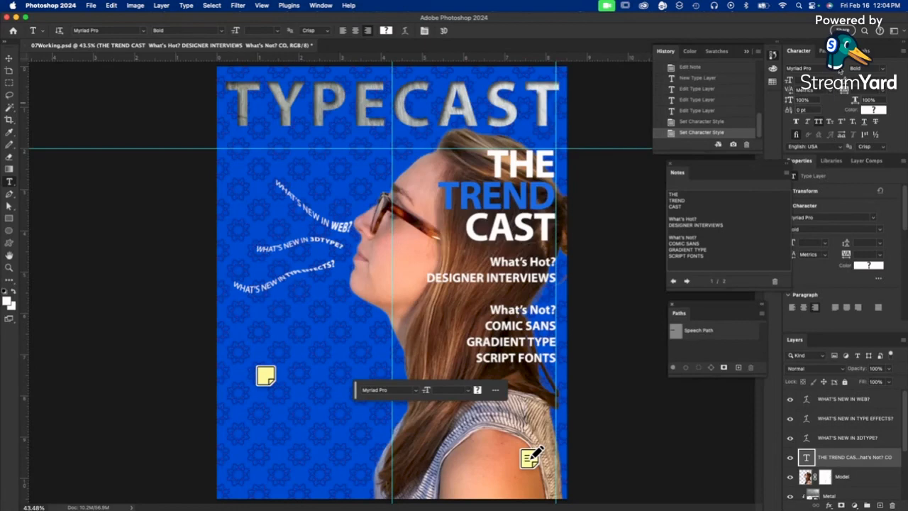
Preview fonts similar to Myriad Pro Bold on the THE TREND CAST text, including PT Sans Bold, without applying one
{"action": "left_click", "coordinate": [840, 72]}
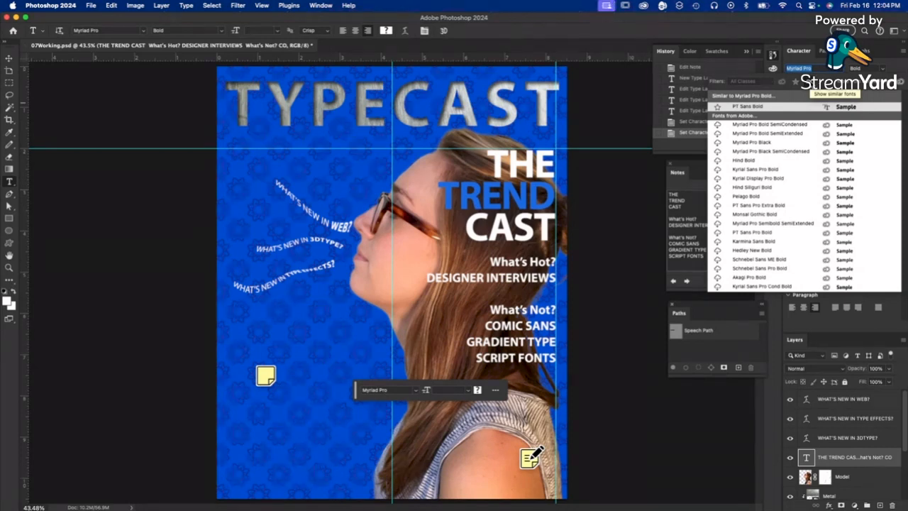
{"action": "left_click", "coordinate": [793, 81]}
{"action": "left_click", "coordinate": [783, 83]}
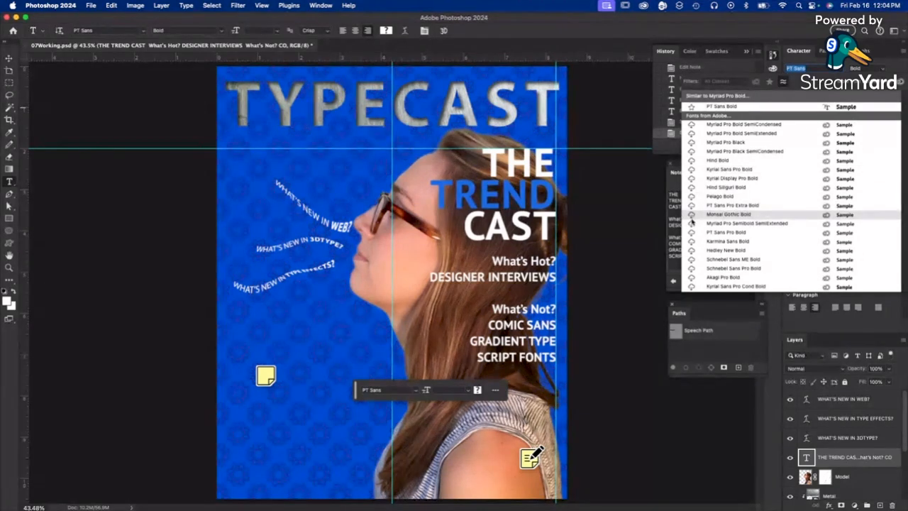
{"action": "key", "text": "Escape"}
Delete all notes from the document and save the file
{"action": "left_click", "coordinate": [12, 58]}
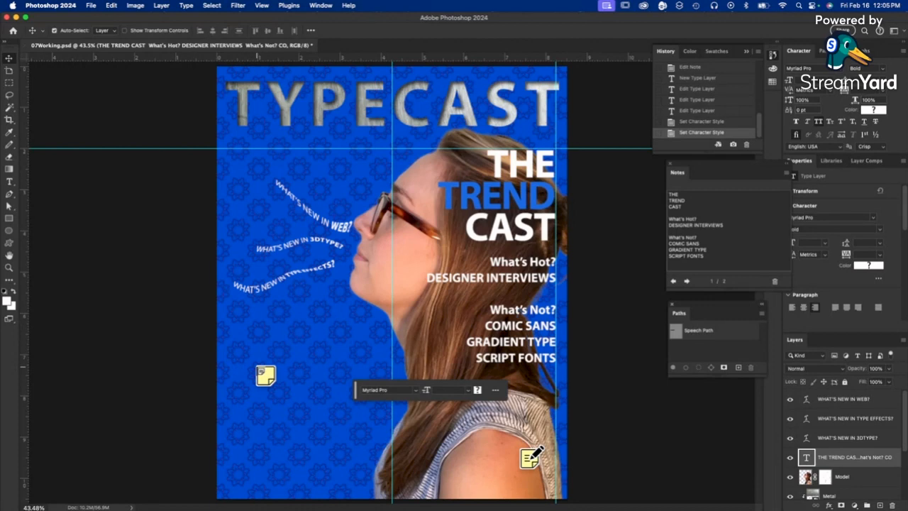
{"action": "right_click", "coordinate": [259, 370]}
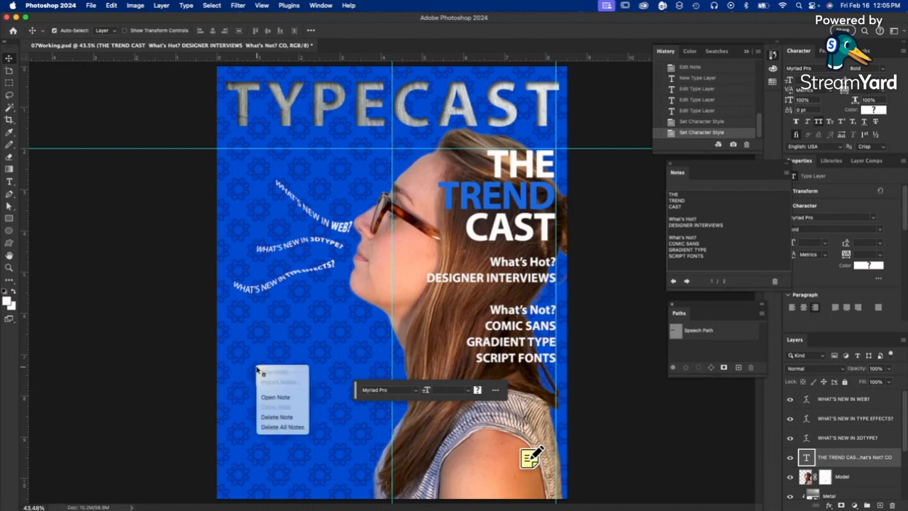
{"action": "left_click", "coordinate": [274, 428]}
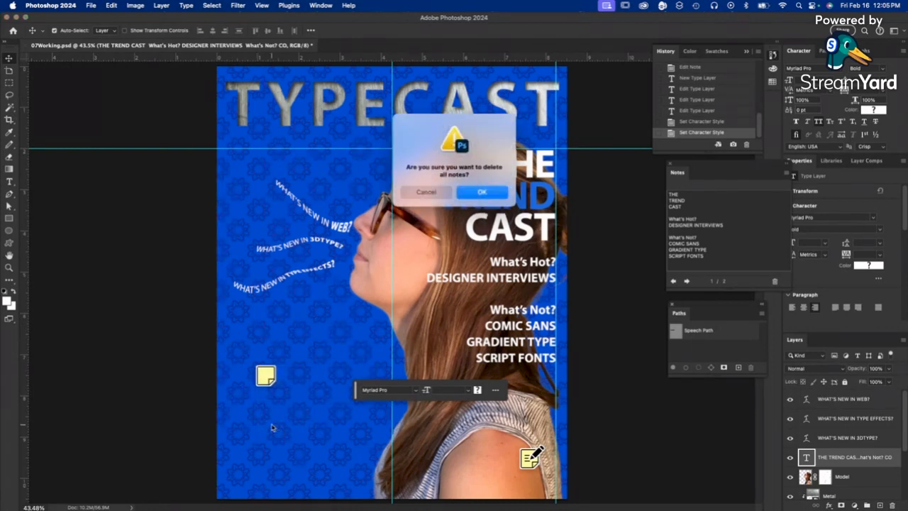
{"action": "left_click", "coordinate": [482, 193]}
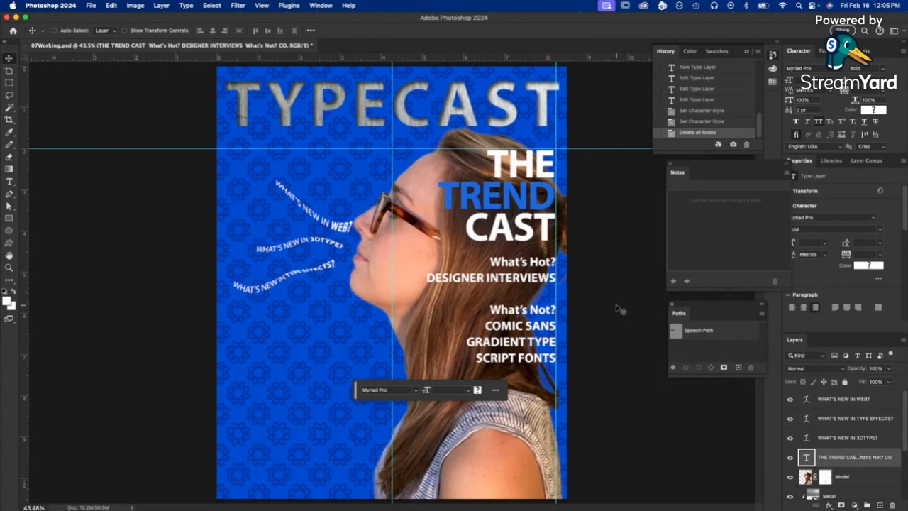
{"action": "key", "text": "super+s"}
Hide the guides and deselect the text layer
{"action": "key", "text": "super+semicolon"}
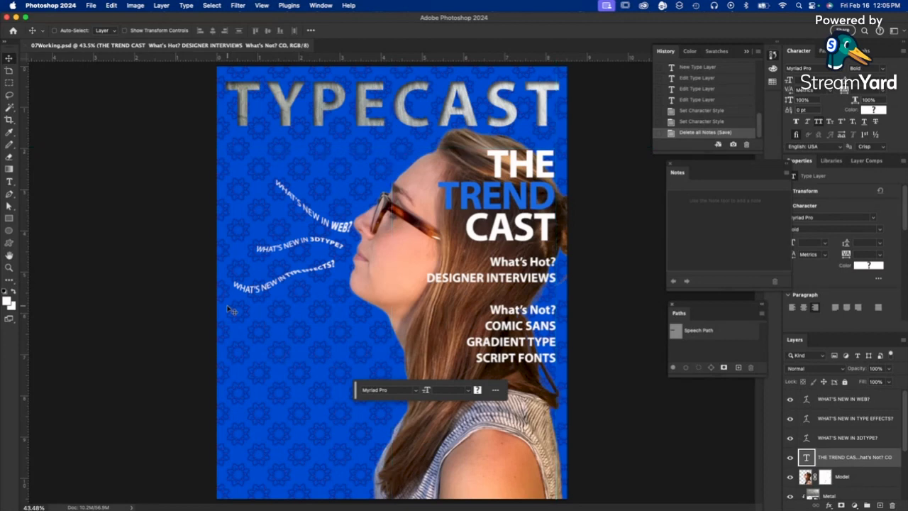
{"action": "key", "text": "super+semicolon"}
{"action": "left_click", "coordinate": [261, 4]}
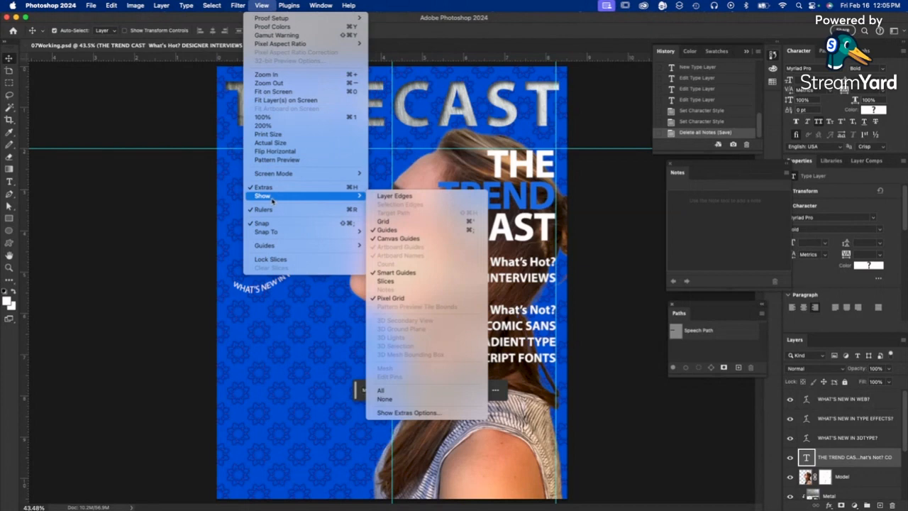
{"action": "mouse_move", "coordinate": [272, 199]}
{"action": "left_click", "coordinate": [398, 230]}
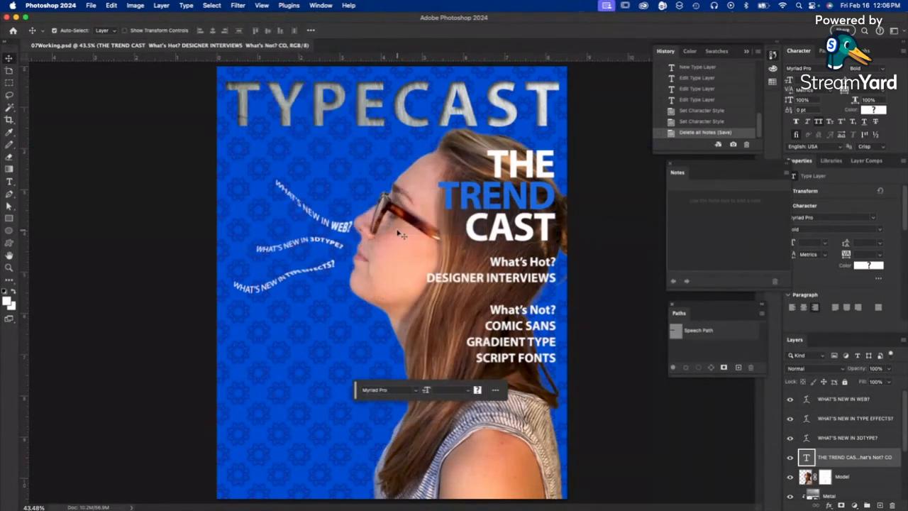
{"action": "left_click", "coordinate": [107, 197]}
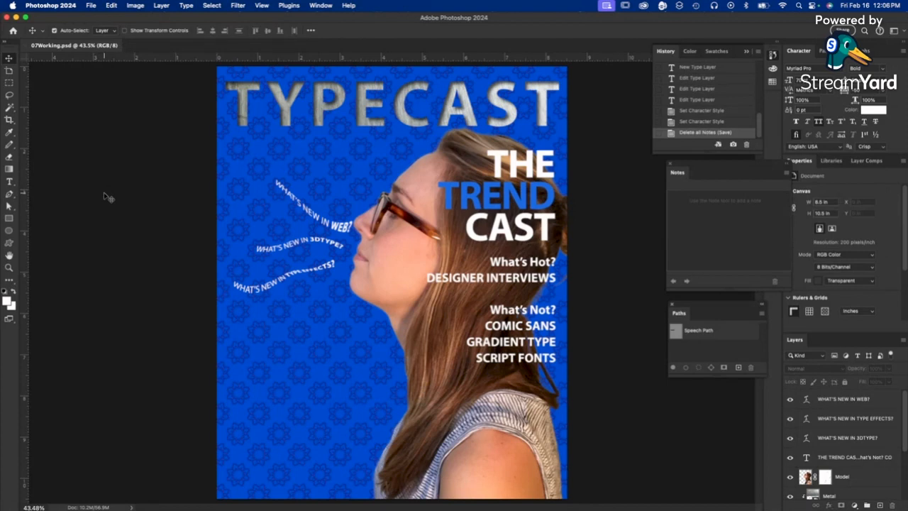
Export the cover as a JPG at 100% scale, named 07FINAL.jpg, in the DMPT1010 - Raster folder
{"action": "left_click", "coordinate": [88, 6]}
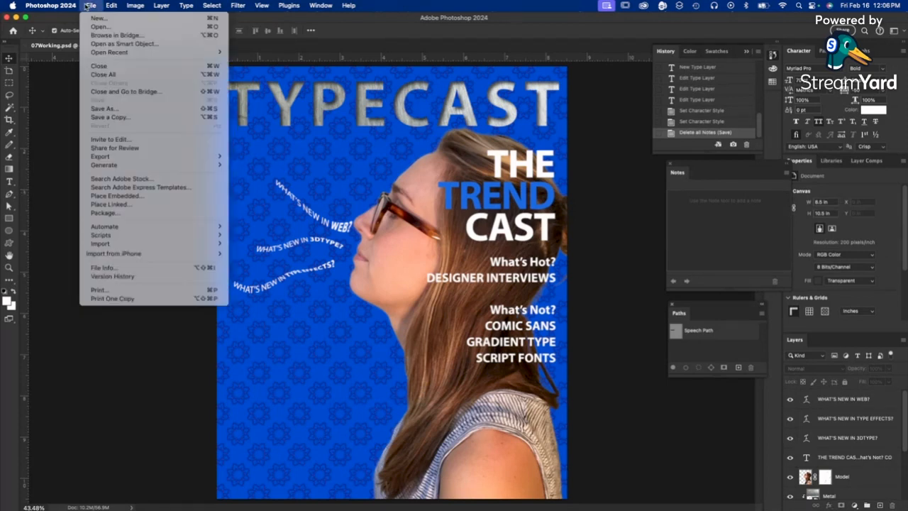
{"action": "mouse_move", "coordinate": [115, 158]}
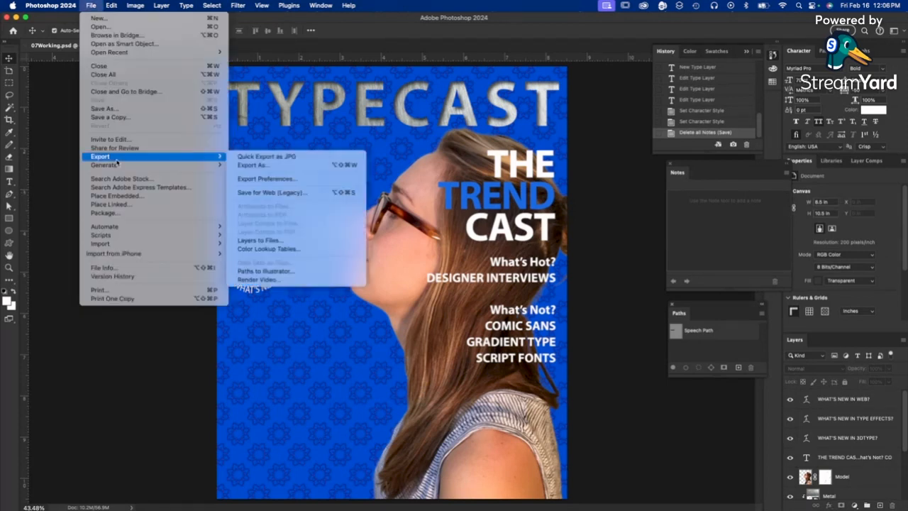
{"action": "left_click", "coordinate": [251, 166]}
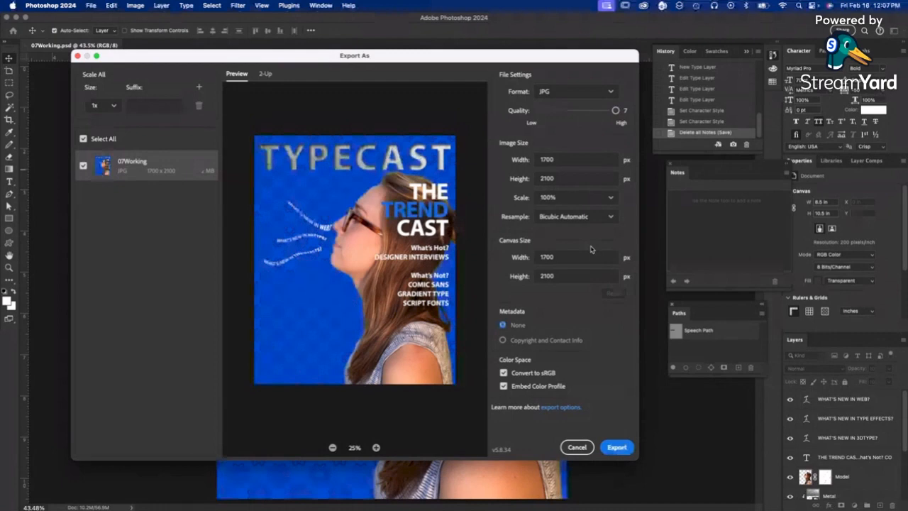
{"action": "left_click", "coordinate": [616, 447]}
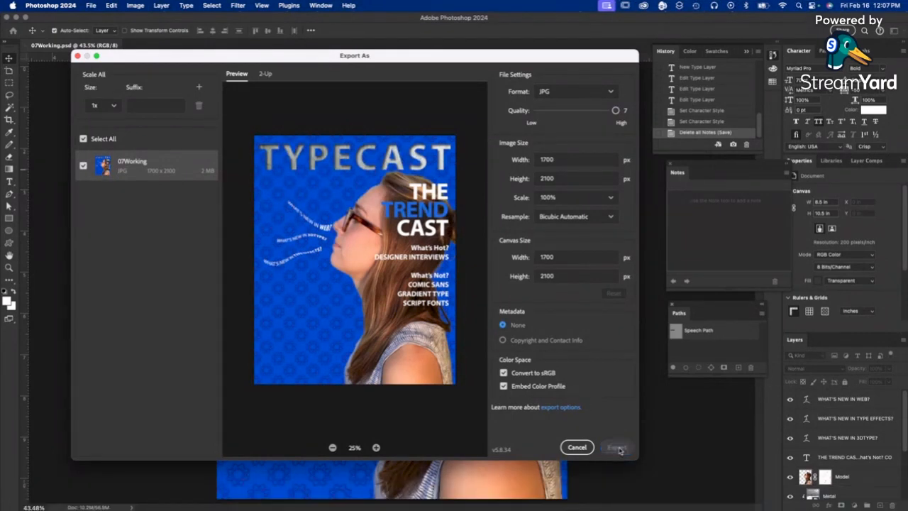
{"action": "key", "text": "Right"}
{"action": "key", "text": "BackSpace"}
{"action": "key", "text": "BackSpace"}
{"action": "key", "text": "BackSpace"}
{"action": "key", "text": "BackSpace"}
{"action": "key", "text": "BackSpace"}
{"action": "key", "text": "BackSpace"}
{"action": "key", "text": "BackSpace"}
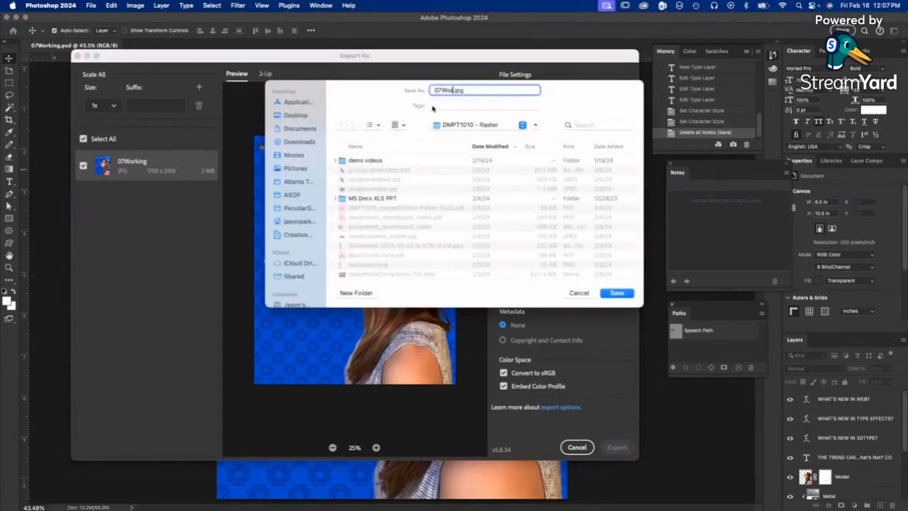
{"action": "type", "text": "FINAL"}
{"action": "left_click", "coordinate": [617, 292]}
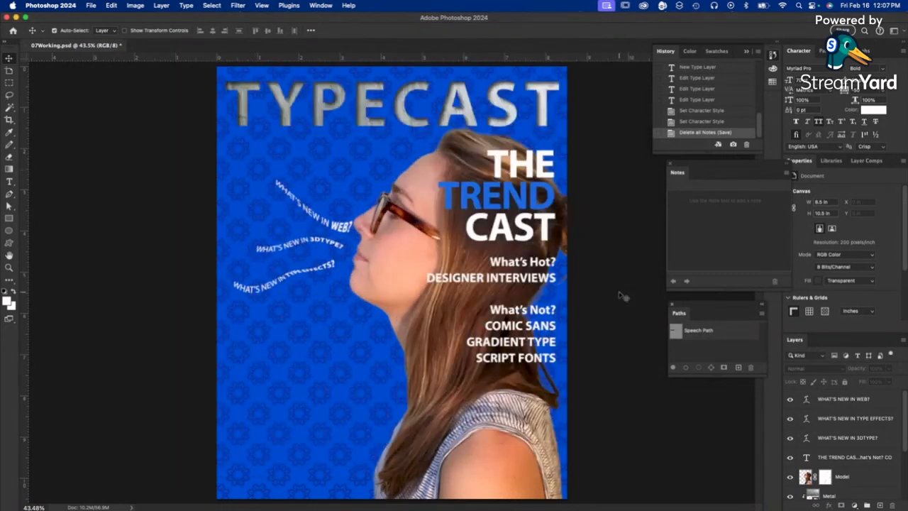